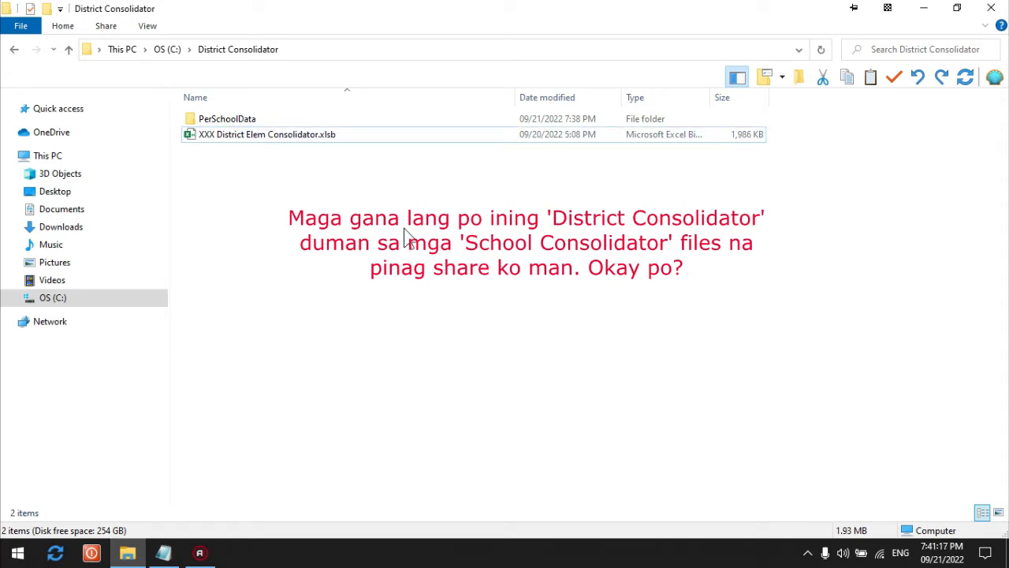
# Open the PerSchoolData folder and look over the Banao, Nagas and Tapel ES baseline workbooks stored in it.
pyautogui.click(241, 120)
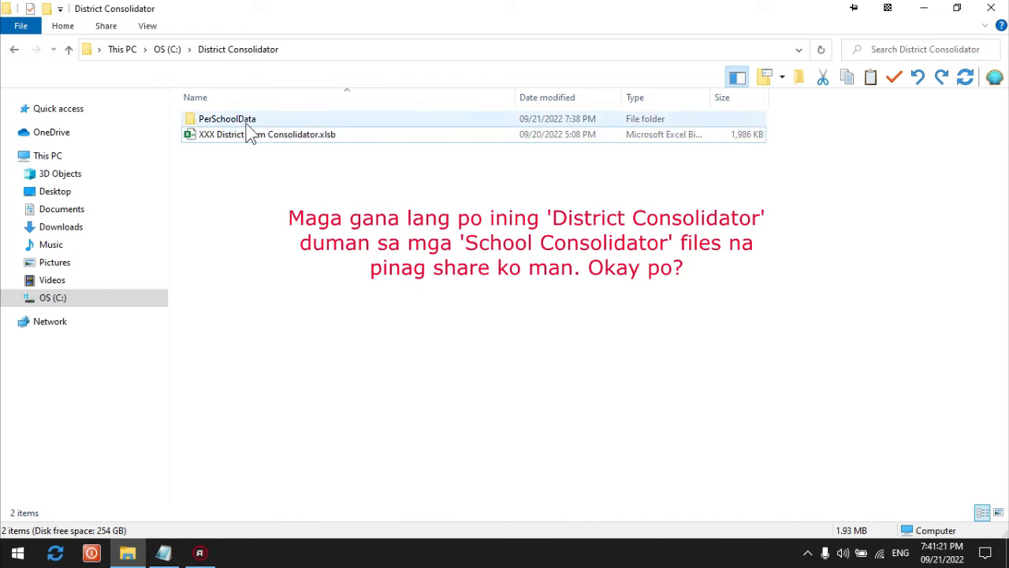
pyautogui.doubleClick(292, 124)
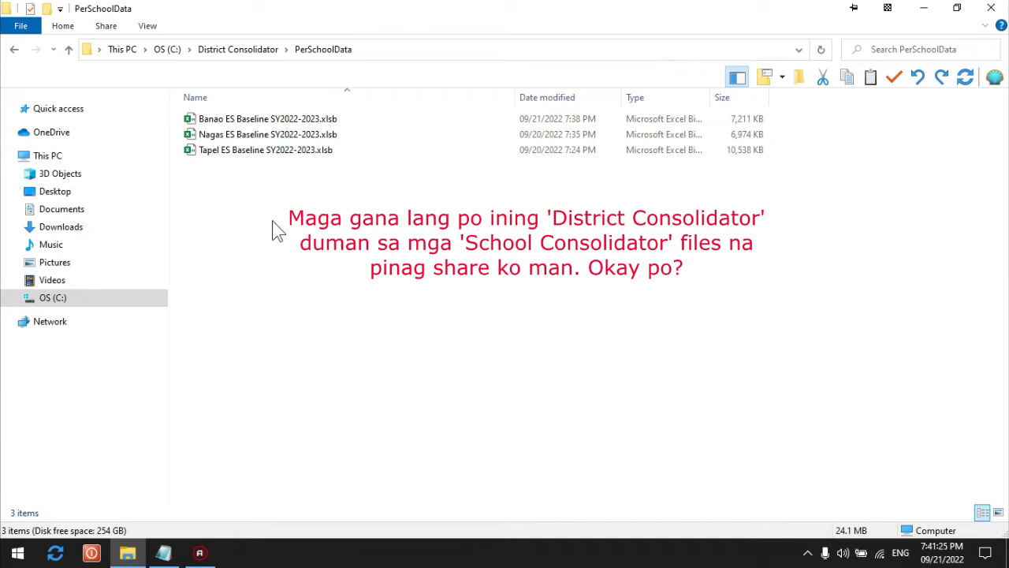
pyautogui.moveTo(260, 206); pyautogui.dragTo(278, 117)
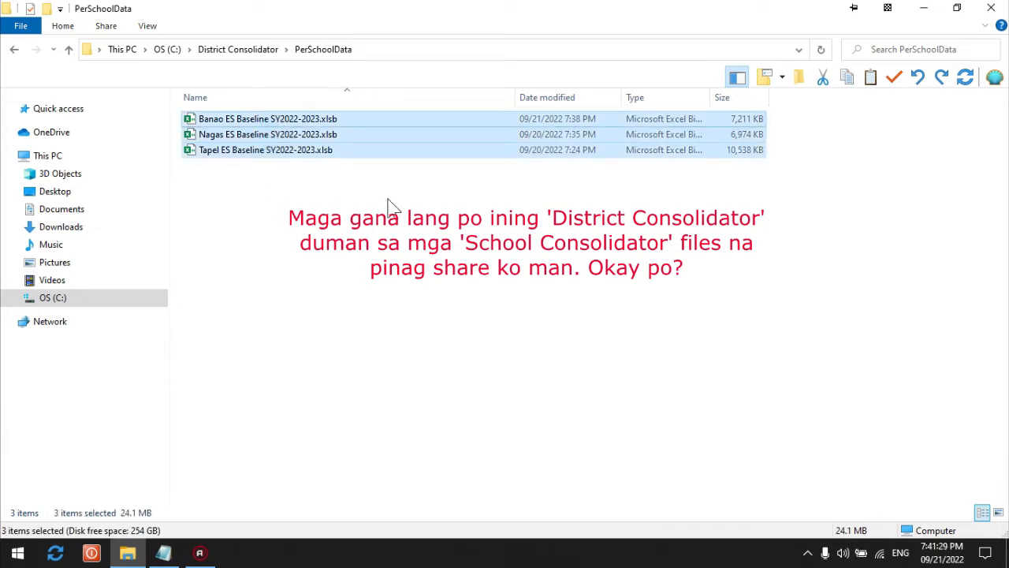
pyautogui.click(280, 119)
pyautogui.click(276, 135)
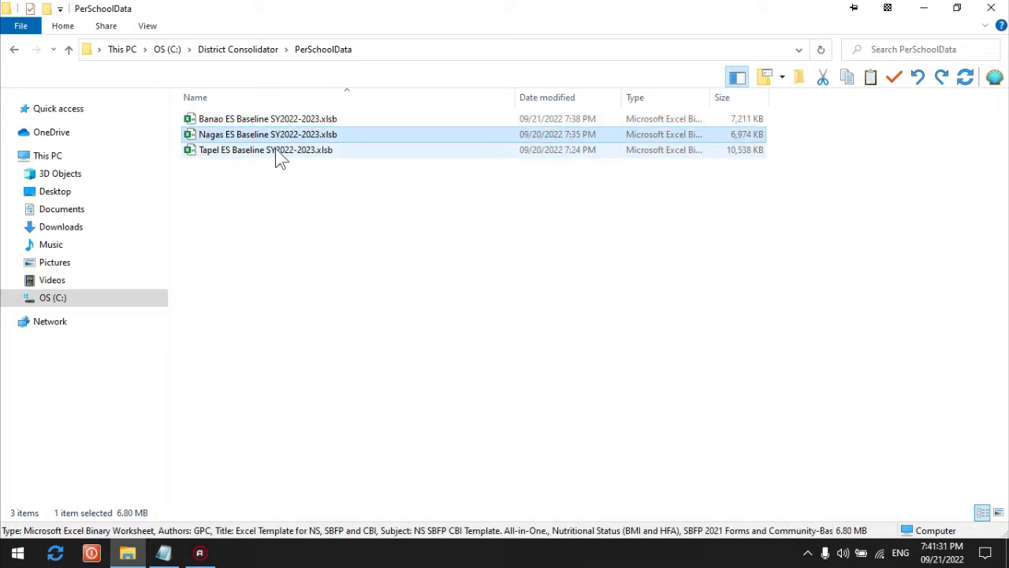
pyautogui.click(276, 150)
pyautogui.click(314, 221)
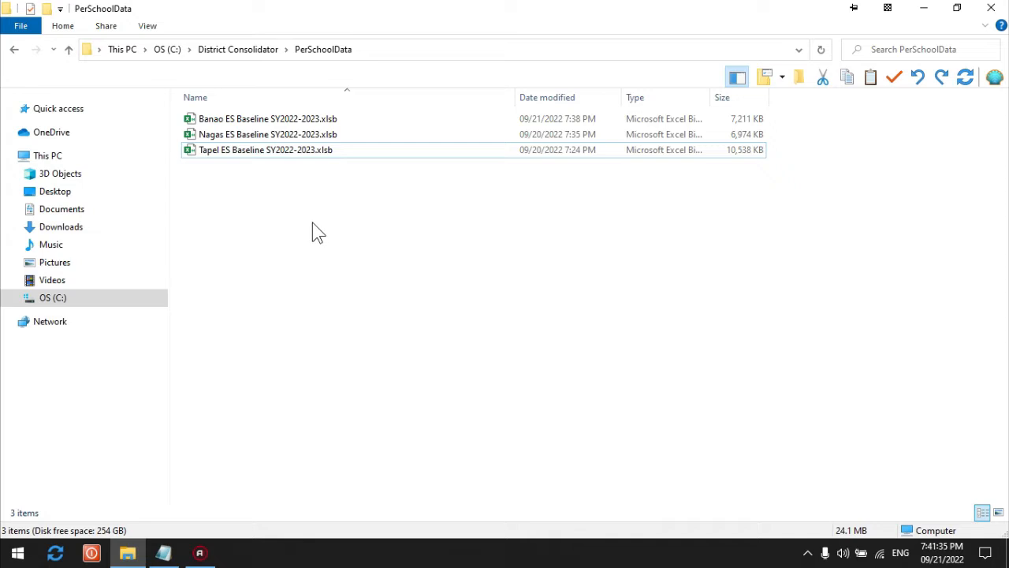
# Open the workbook Banao ES Baseline SY2022-2023.xlsb from the school files.
pyautogui.click(307, 120)
pyautogui.click(317, 136)
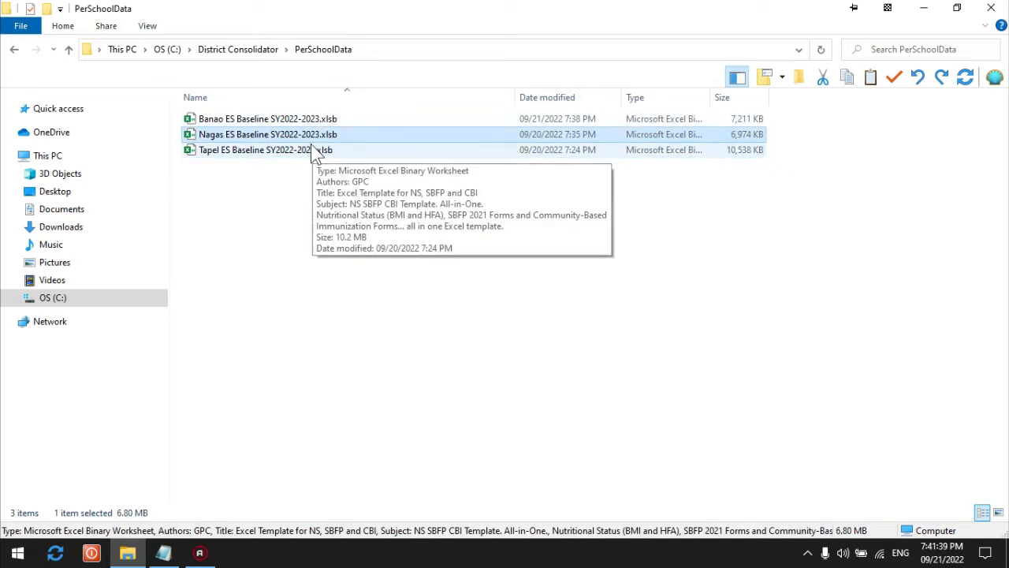
pyautogui.click(313, 150)
pyautogui.click(311, 120)
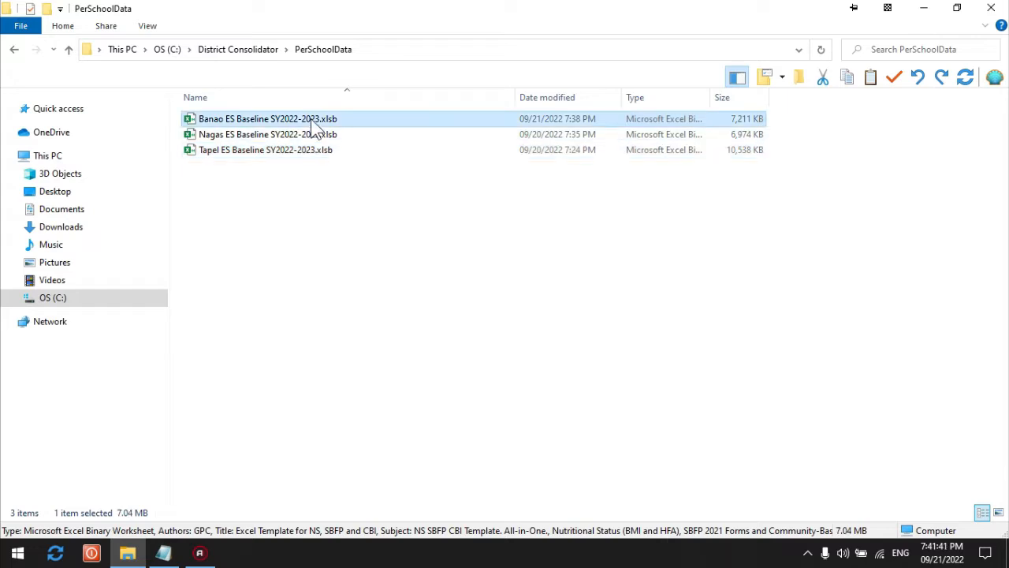
pyautogui.doubleClick(313, 121)
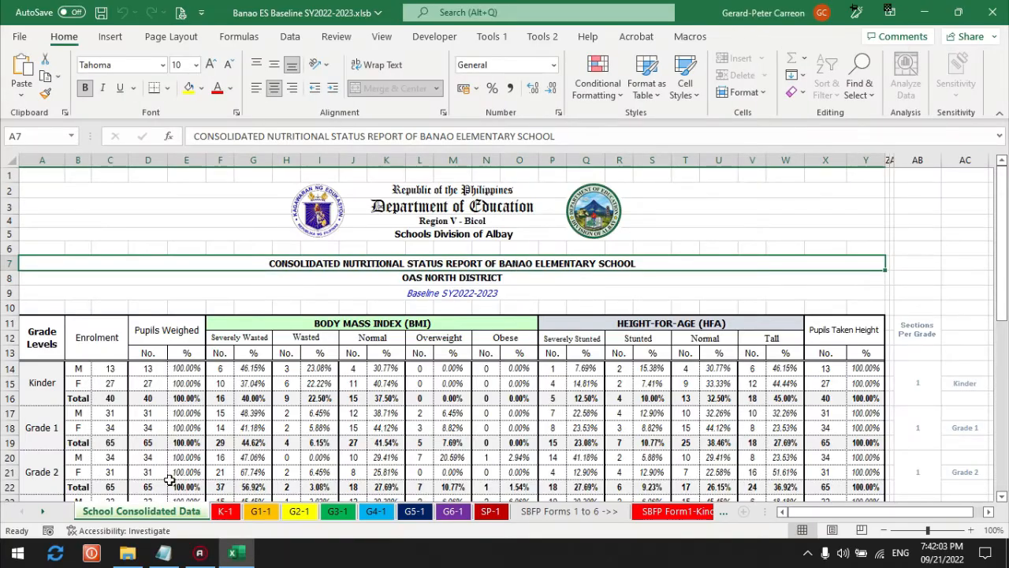
# Examine the pupil weight, height and BMI records on the K-1 and G1-1 sheets.
pyautogui.click(225, 510)
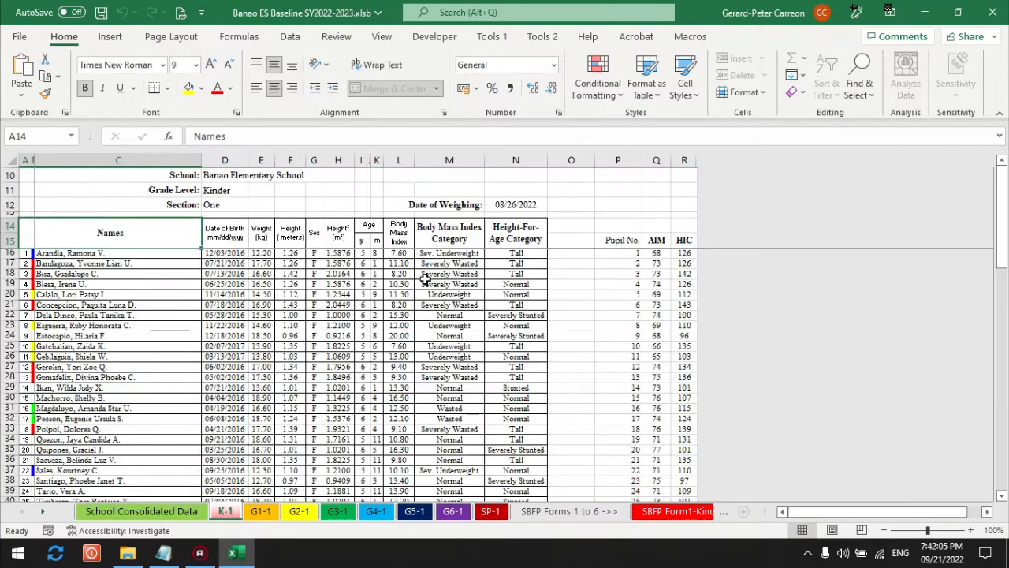
pyautogui.scroll(-3, 280, 335)
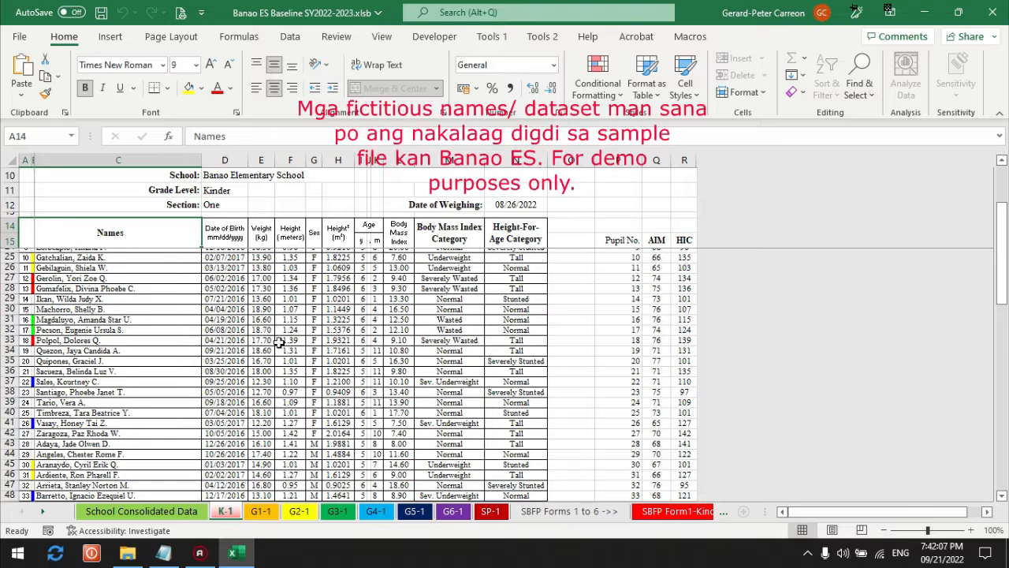
pyautogui.scroll(2, 276, 357)
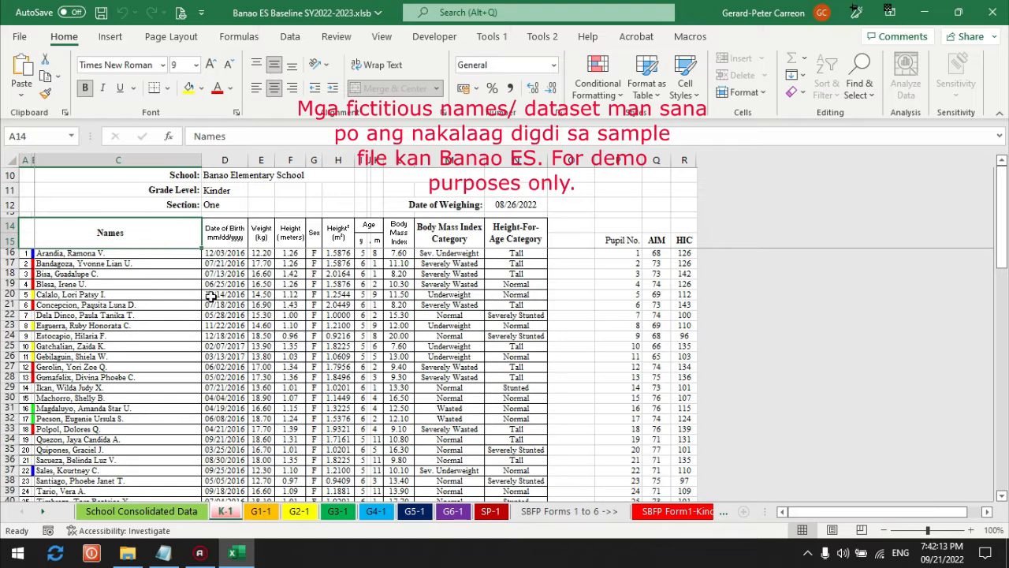
pyautogui.click(260, 513)
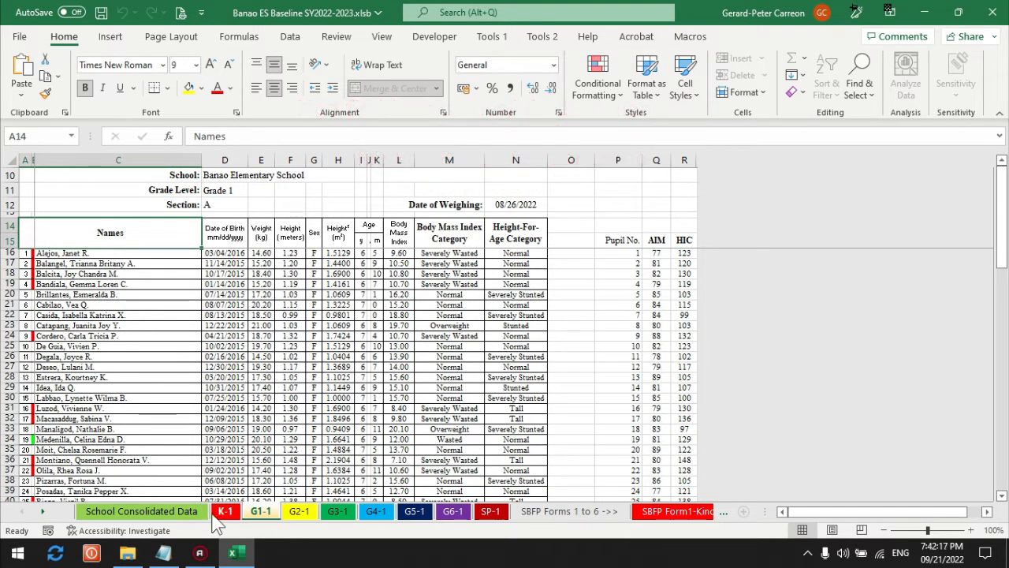
pyautogui.click(220, 513)
# Review the nutritional status report on the School Consolidated Data sheet down to its grand total, and close the workbook.
pyautogui.click(187, 512)
pyautogui.scroll(-5, 336, 337)
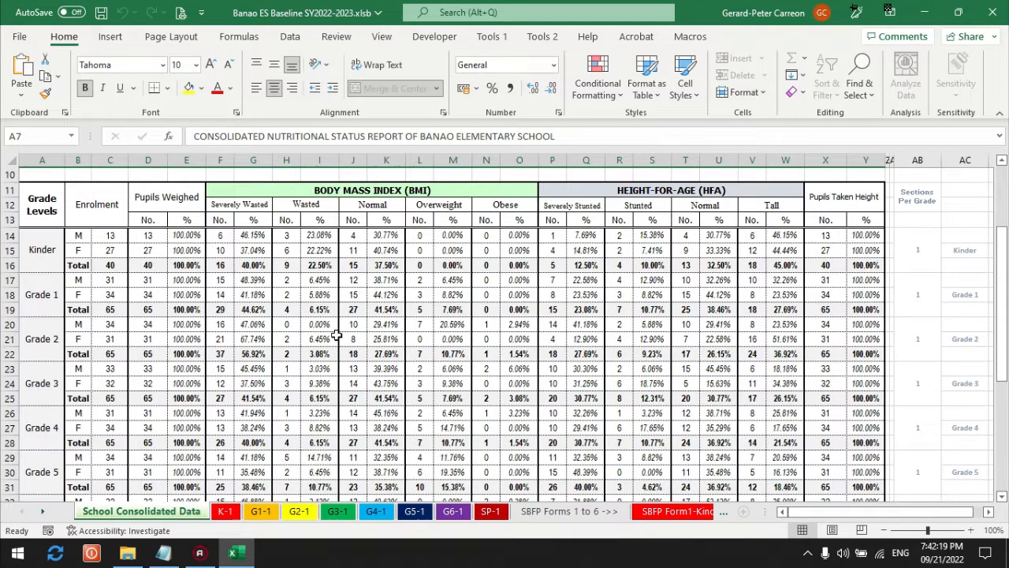
pyautogui.scroll(-3, 335, 337)
pyautogui.scroll(1, 335, 338)
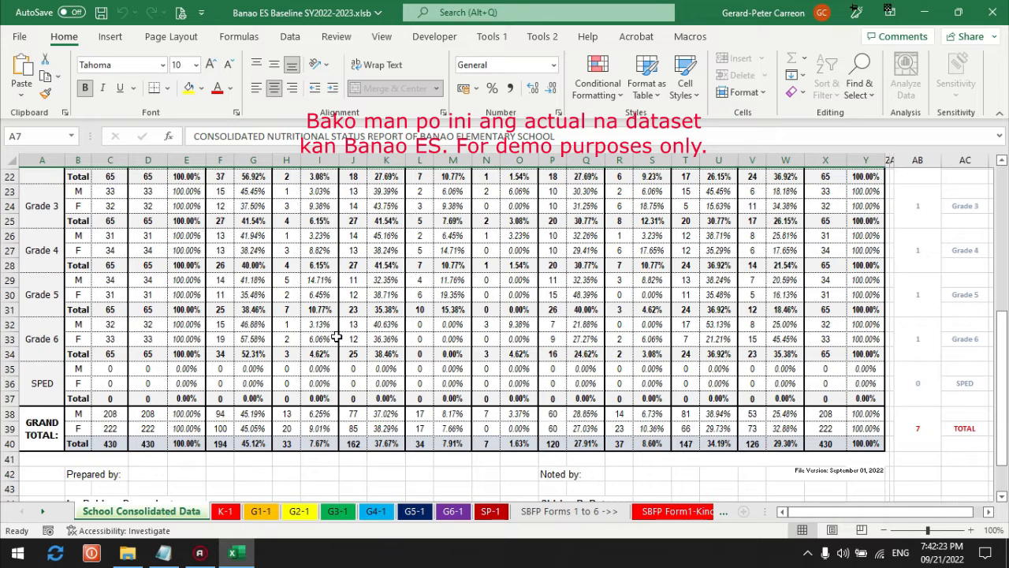
pyautogui.scroll(2, 335, 338)
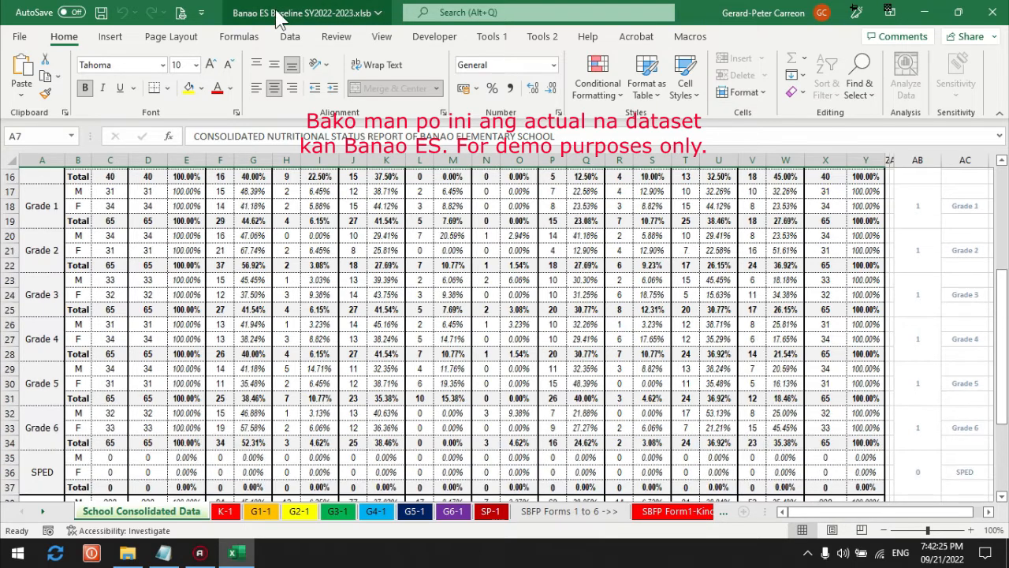
pyautogui.scroll(5, 366, 293)
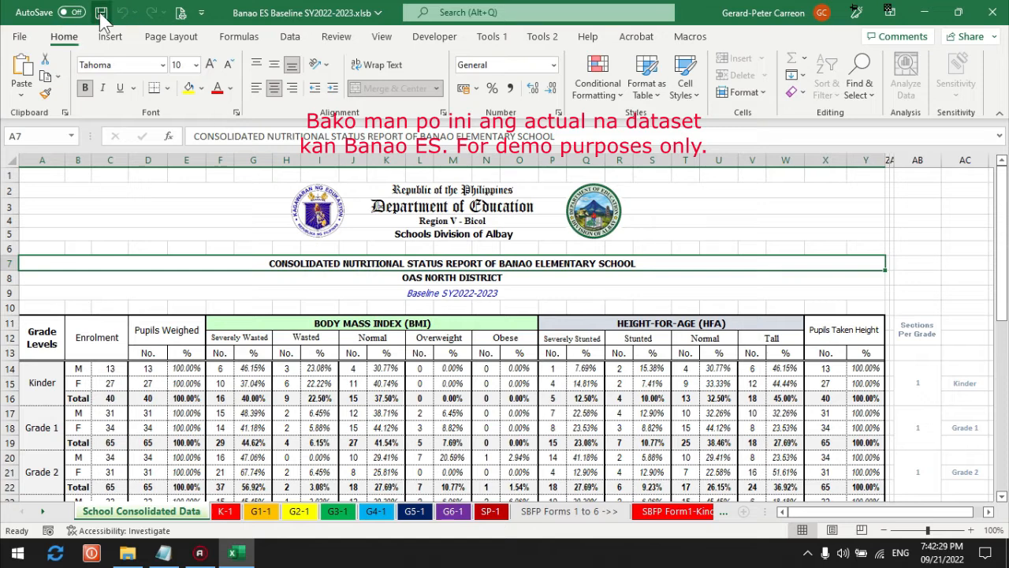
pyautogui.click(992, 12)
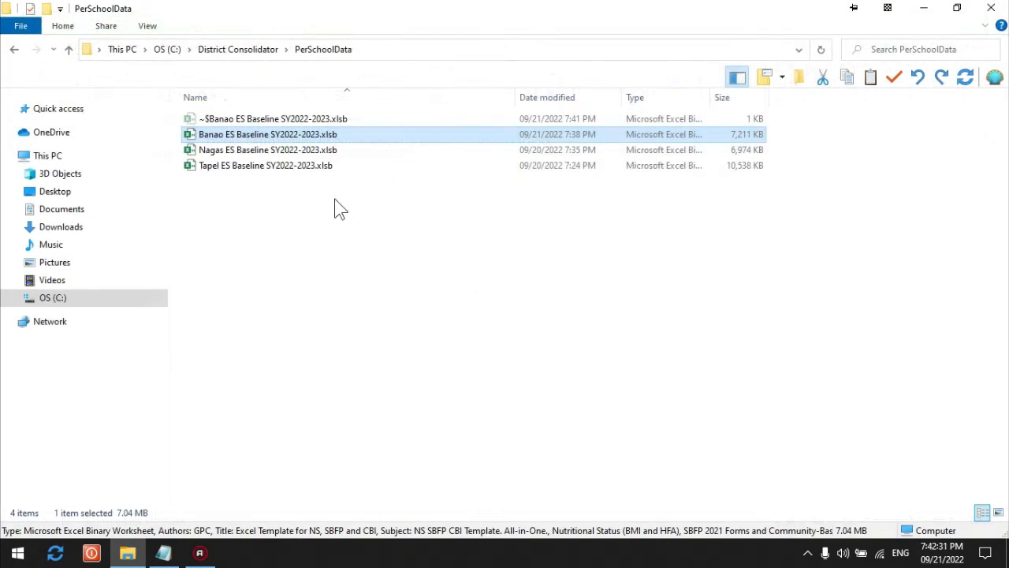
pyautogui.click(268, 135)
pyautogui.click(281, 150)
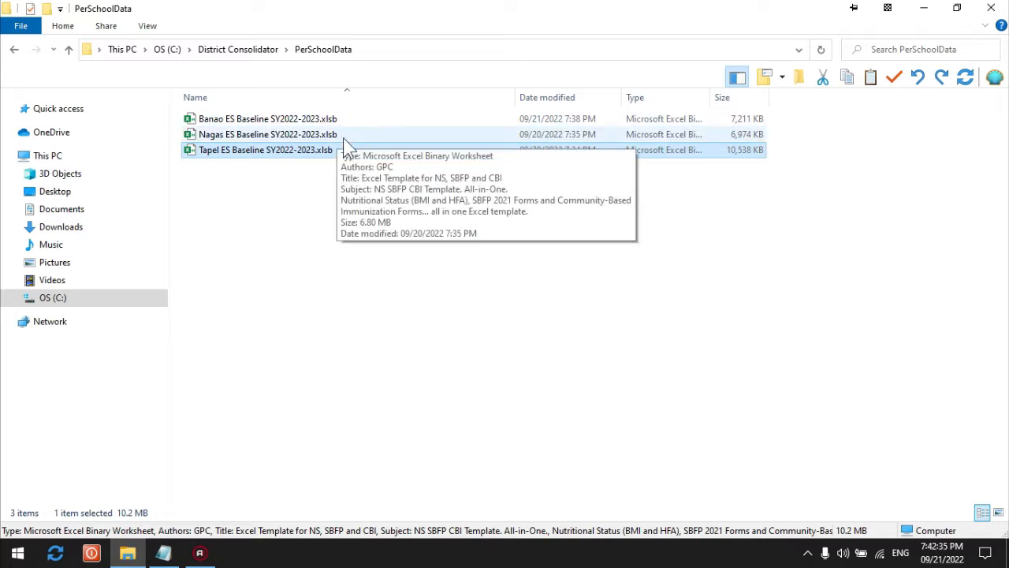
pyautogui.click(330, 198)
pyautogui.click(322, 123)
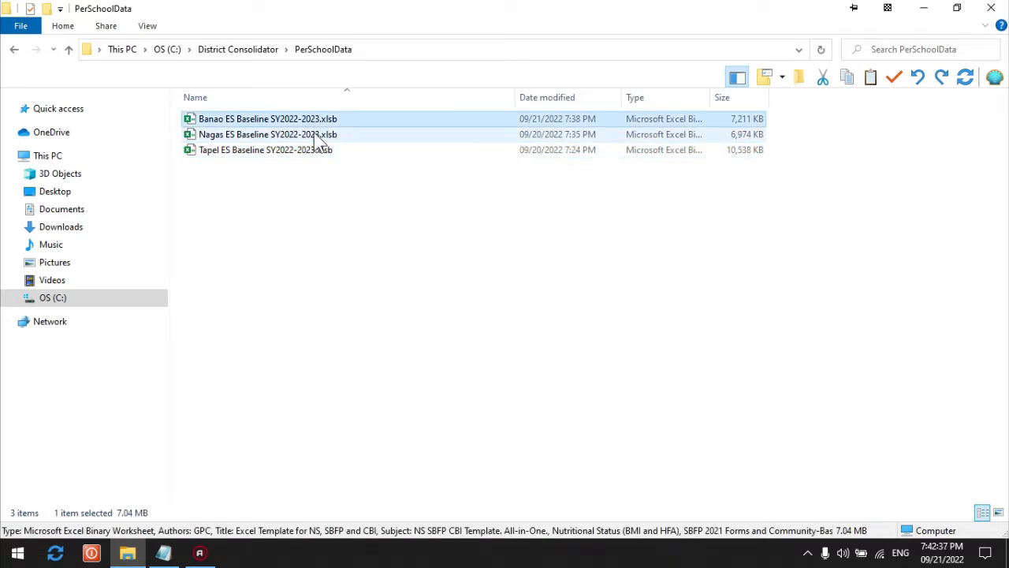
pyautogui.click(300, 165)
pyautogui.moveTo(275, 199); pyautogui.dragTo(293, 126)
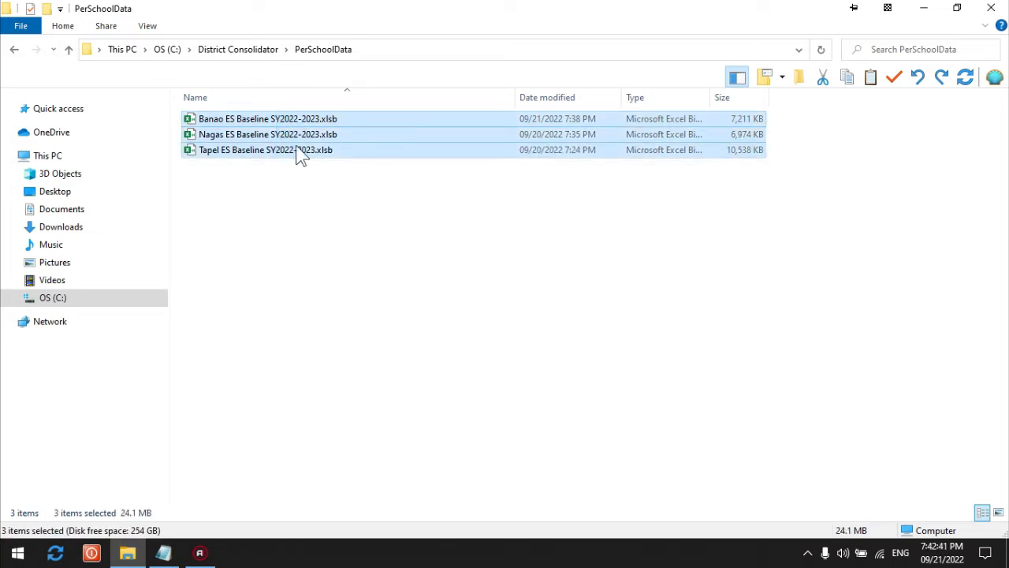
pyautogui.click(288, 201)
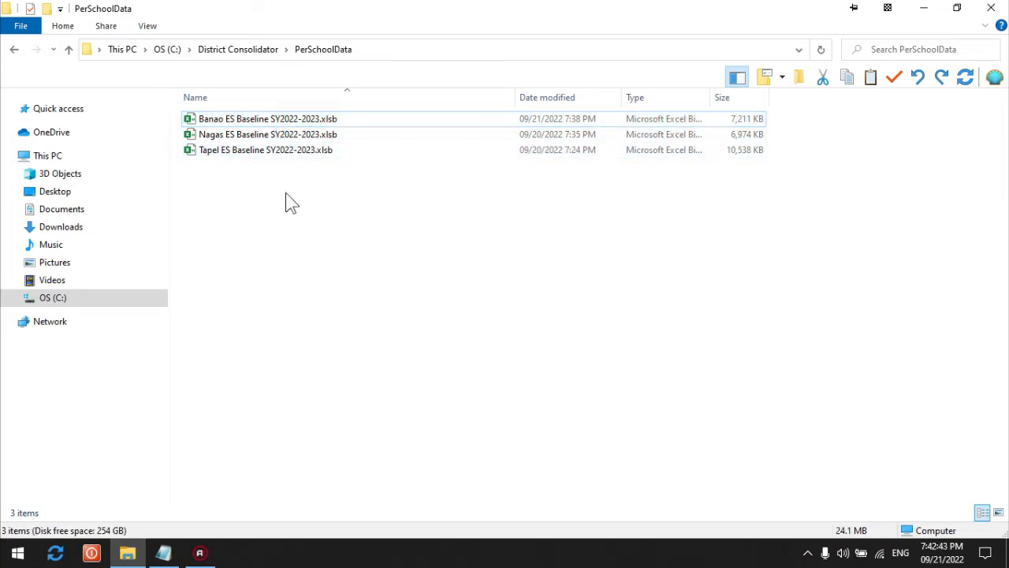
# Go back up to the District Consolidator folder and look over the PerSchoolData folder and the XXX District Elem Consolidator.xlsb file.
pyautogui.click(68, 51)
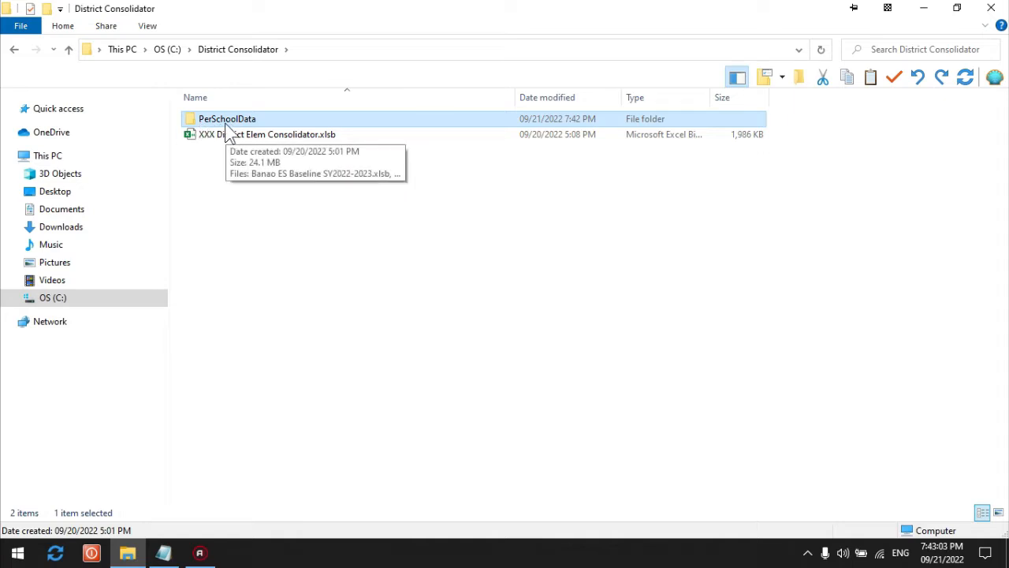
pyautogui.click(302, 177)
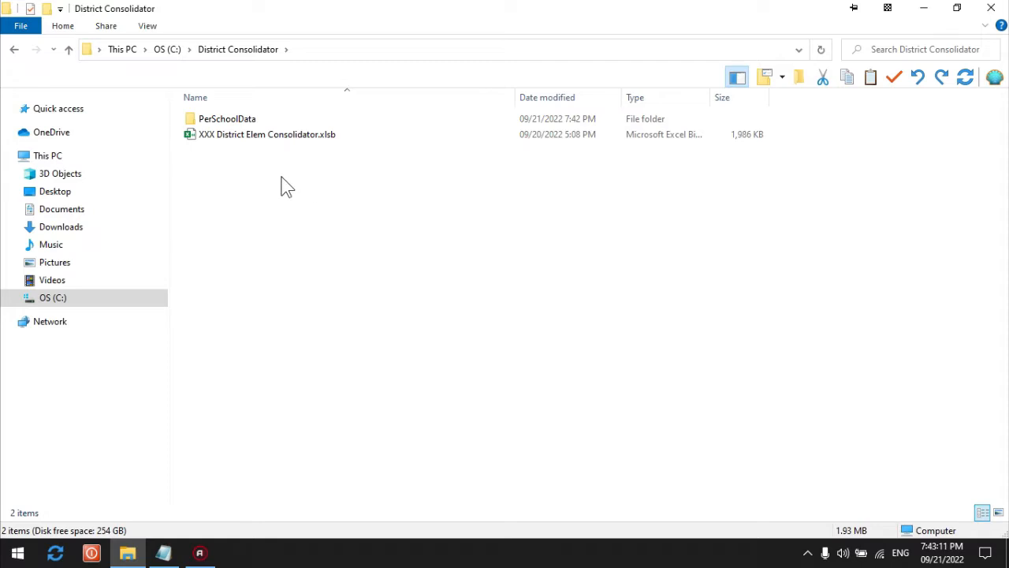
pyautogui.click(240, 121)
pyautogui.click(281, 189)
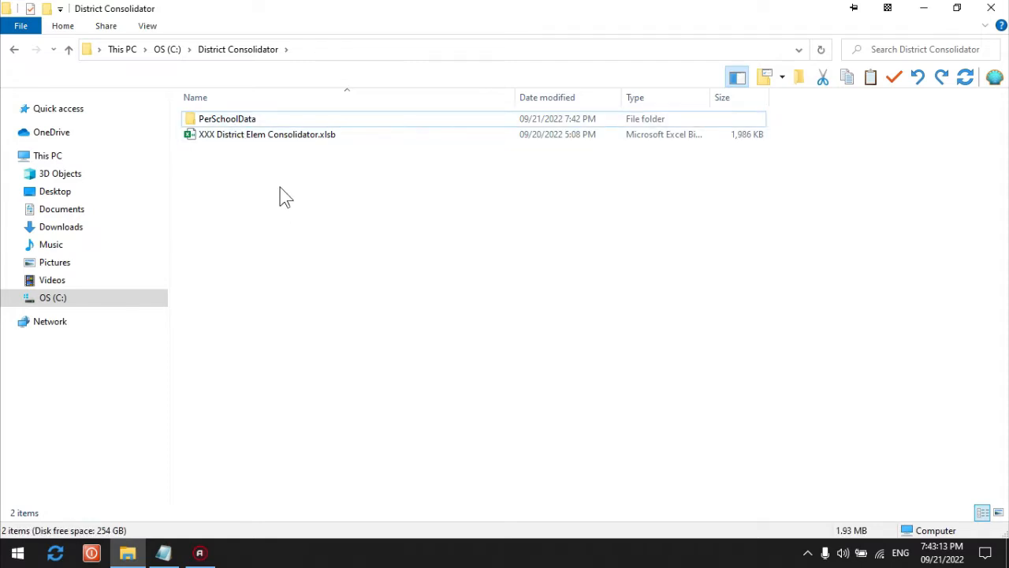
pyautogui.click(275, 140)
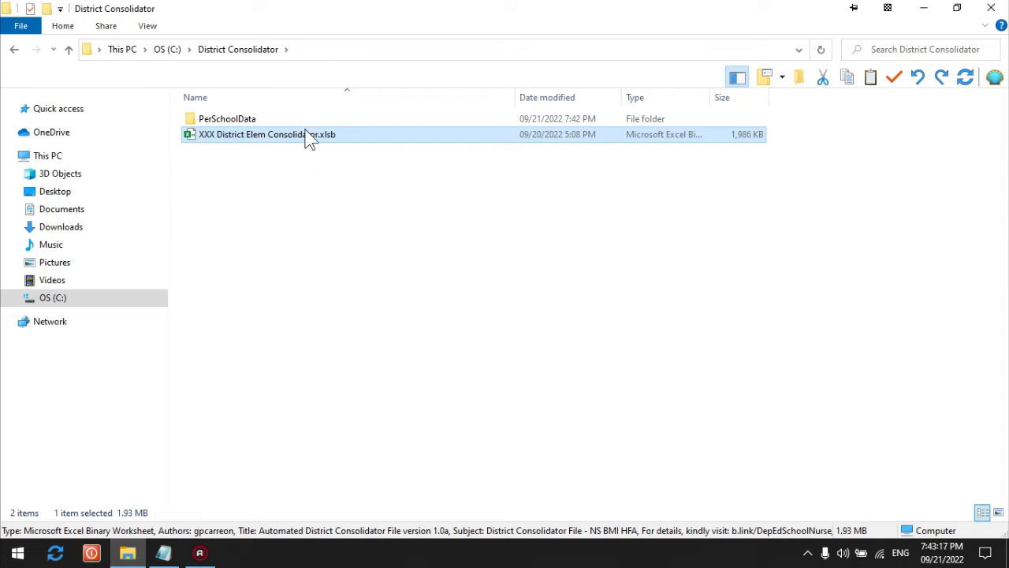
pyautogui.click(267, 120)
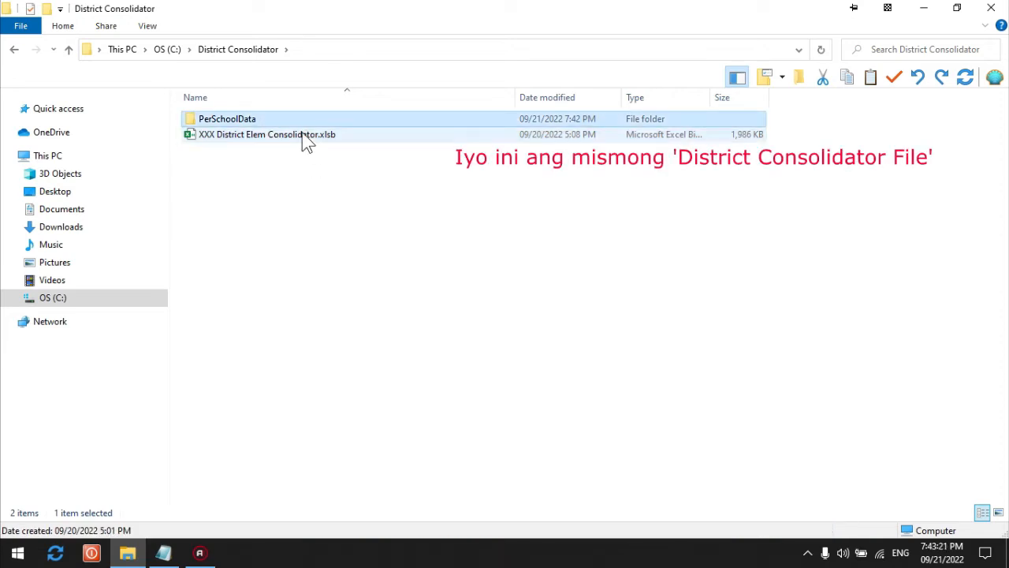
pyautogui.click(303, 139)
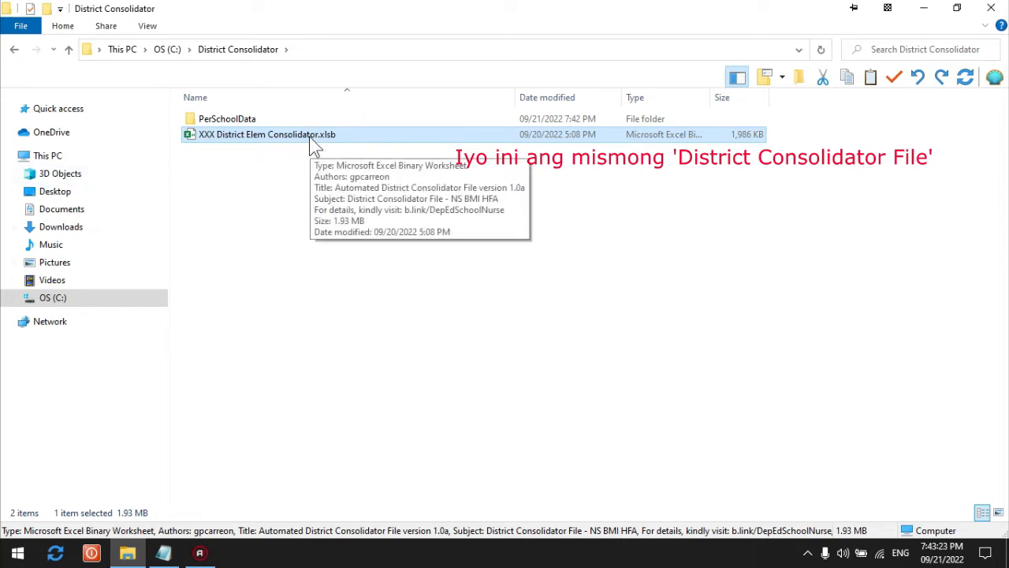
# Check the three school workbooks inside PerSchoolData once more and return to the District Consolidator folder.
pyautogui.click(268, 119)
pyautogui.doubleClick(268, 118)
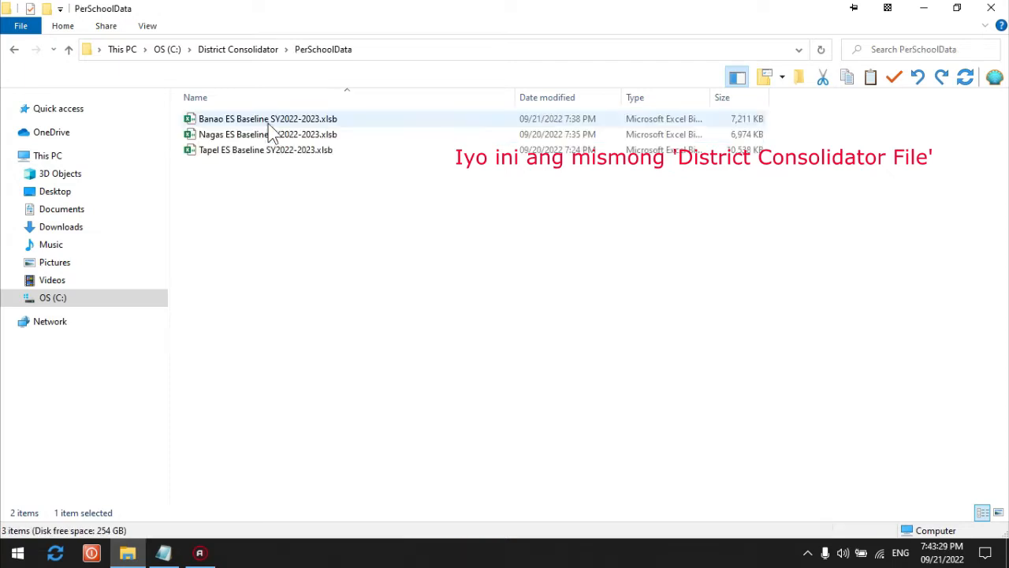
pyautogui.moveTo(270, 201); pyautogui.dragTo(271, 119)
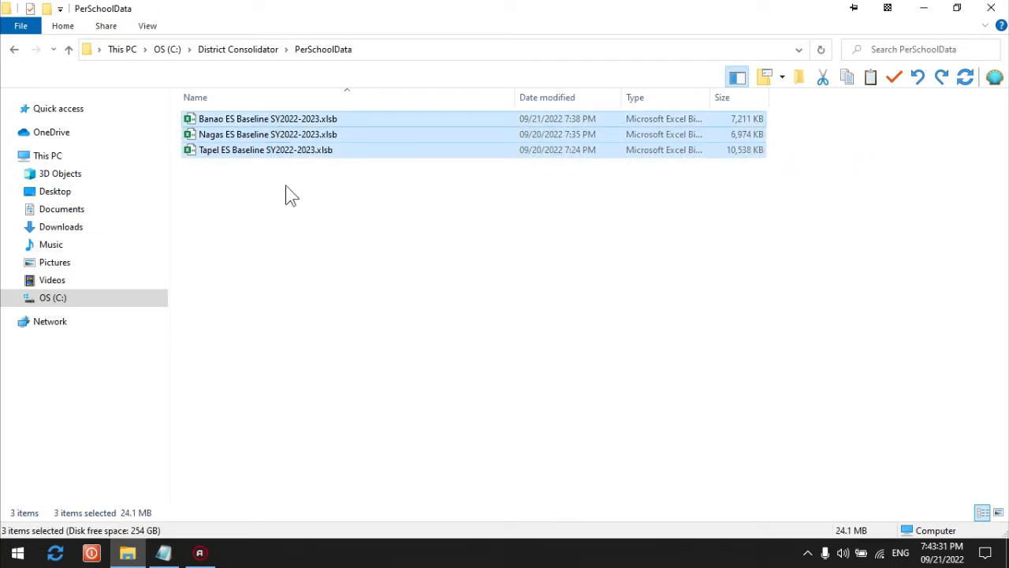
pyautogui.click(276, 227)
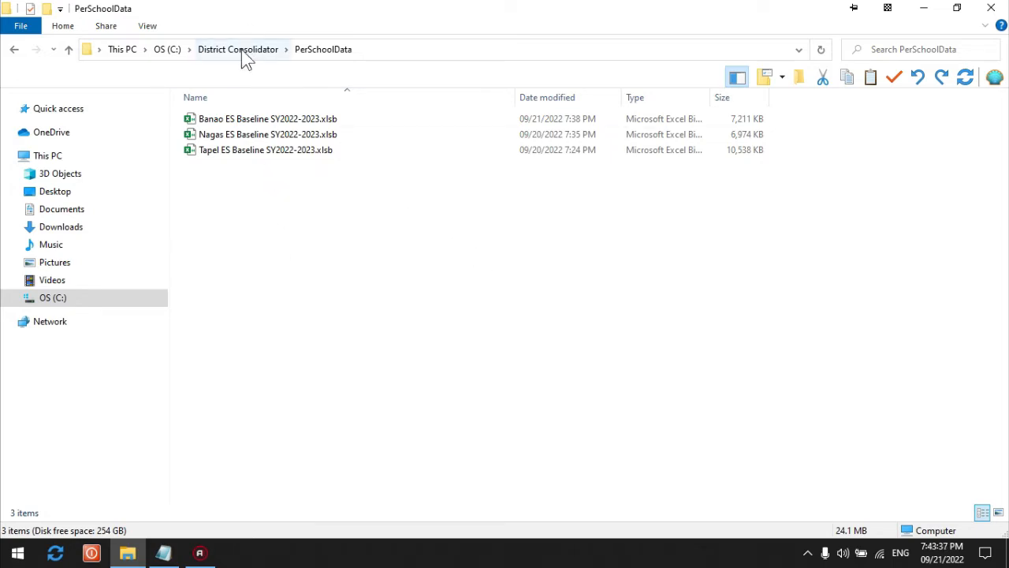
pyautogui.click(307, 55)
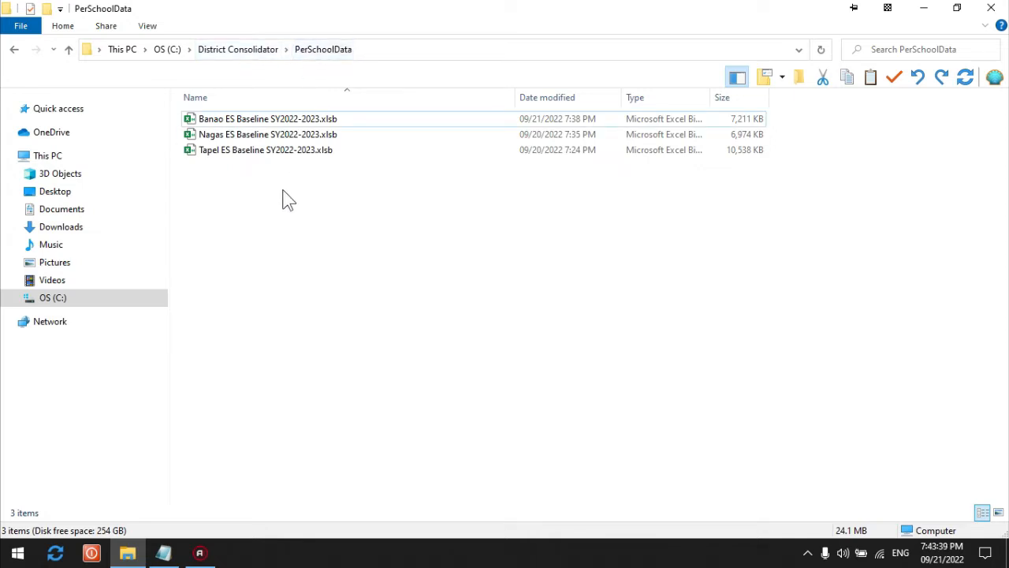
pyautogui.click(244, 50)
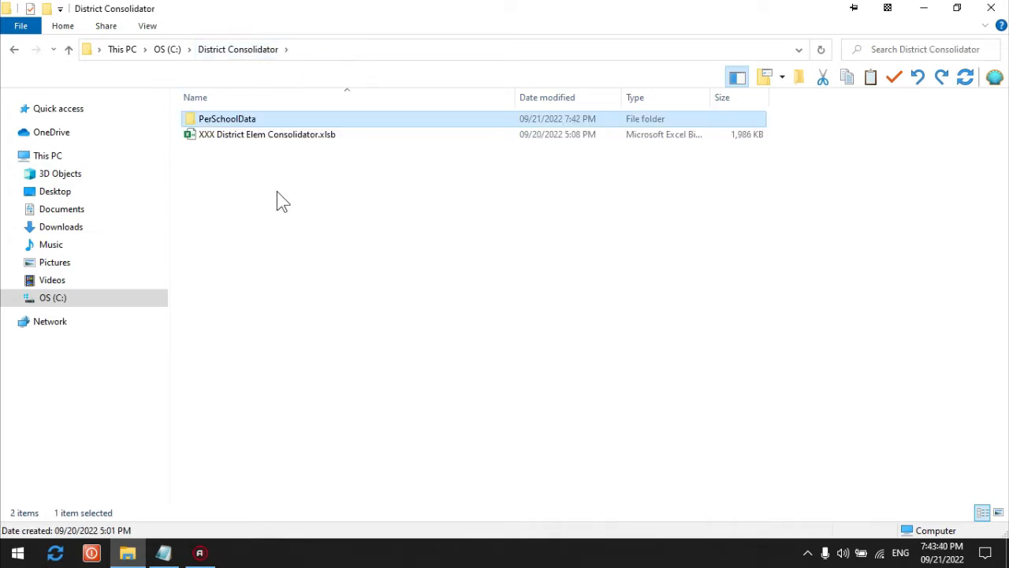
# Unblock the XXX District Elem Consolidator.xlsb file in its file properties and apply the change.
pyautogui.click(282, 137)
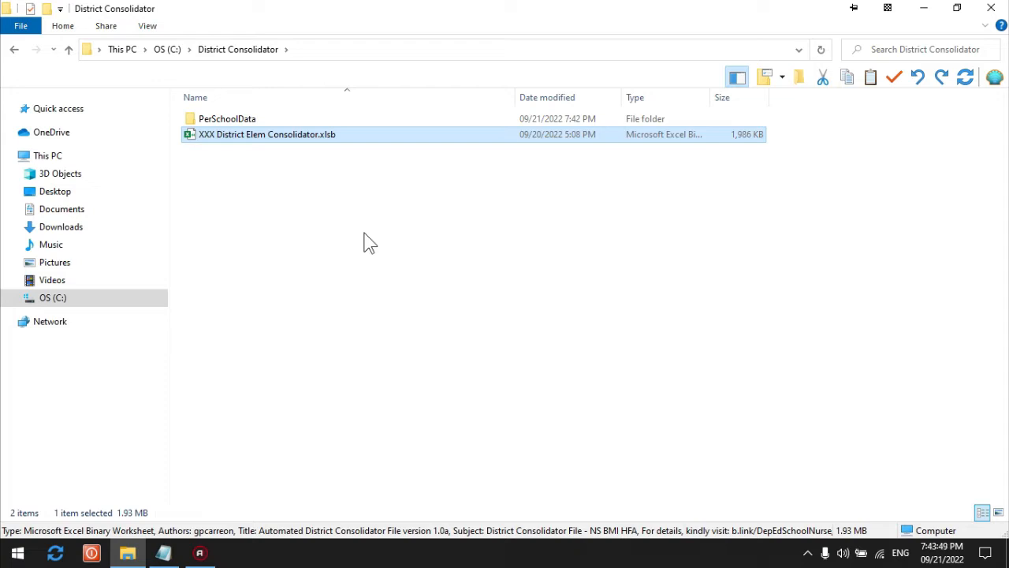
pyautogui.click(292, 157)
pyautogui.click(282, 139)
pyautogui.moveTo(267, 144)
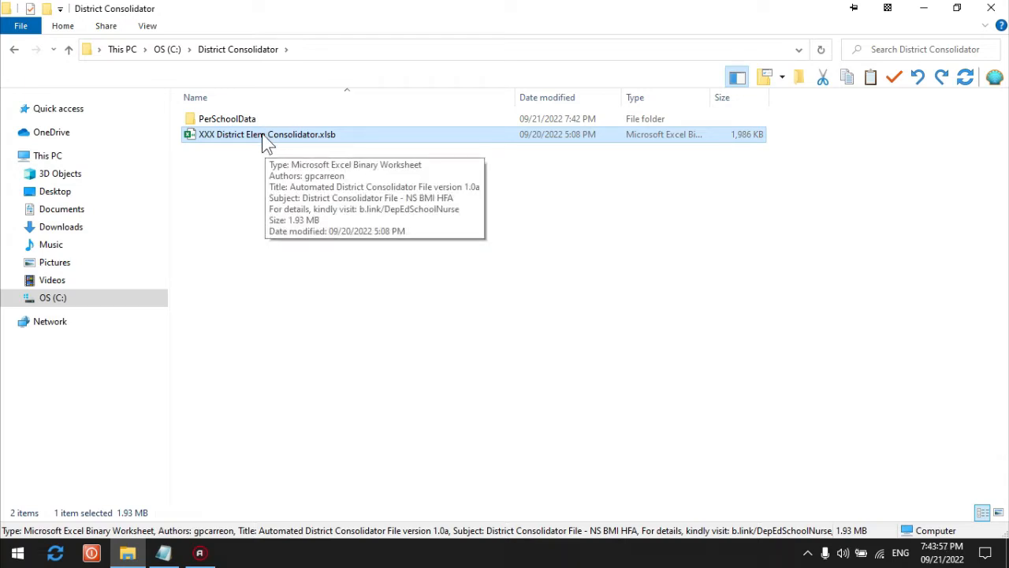
pyautogui.doubleClick(264, 136)
pyautogui.rightClick(266, 142)
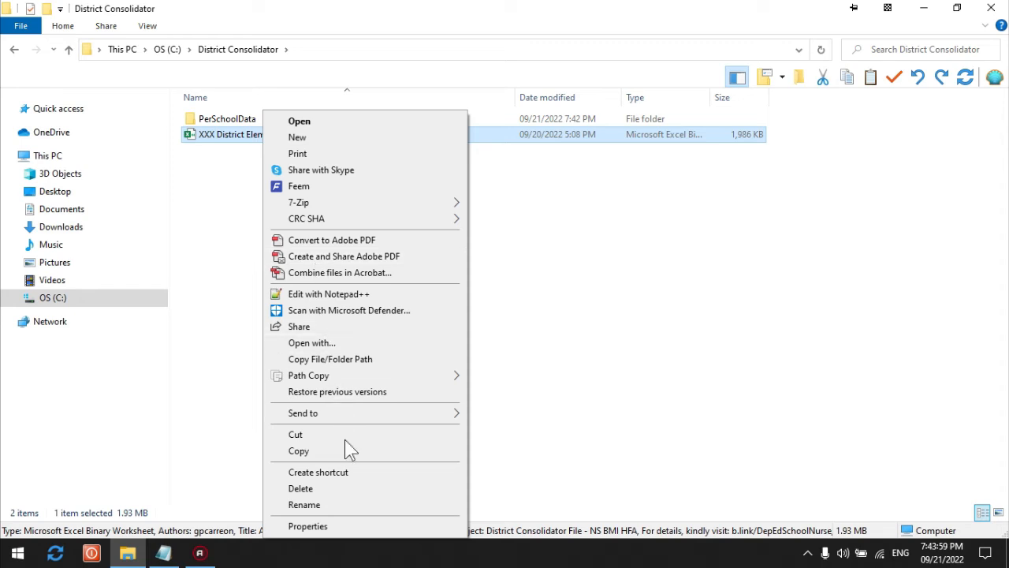
pyautogui.click(347, 528)
pyautogui.moveTo(373, 151); pyautogui.dragTo(428, 78)
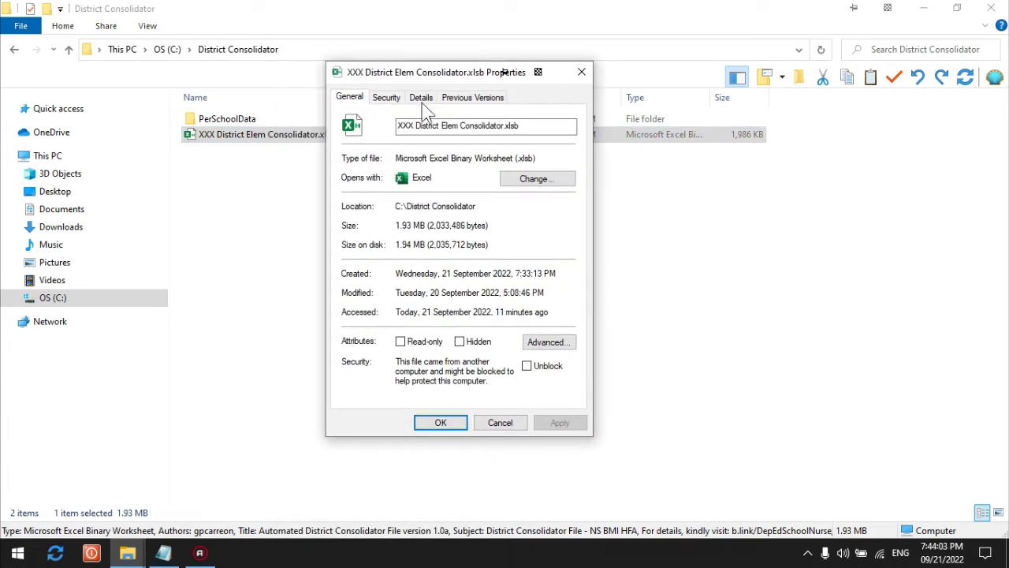
pyautogui.click(526, 366)
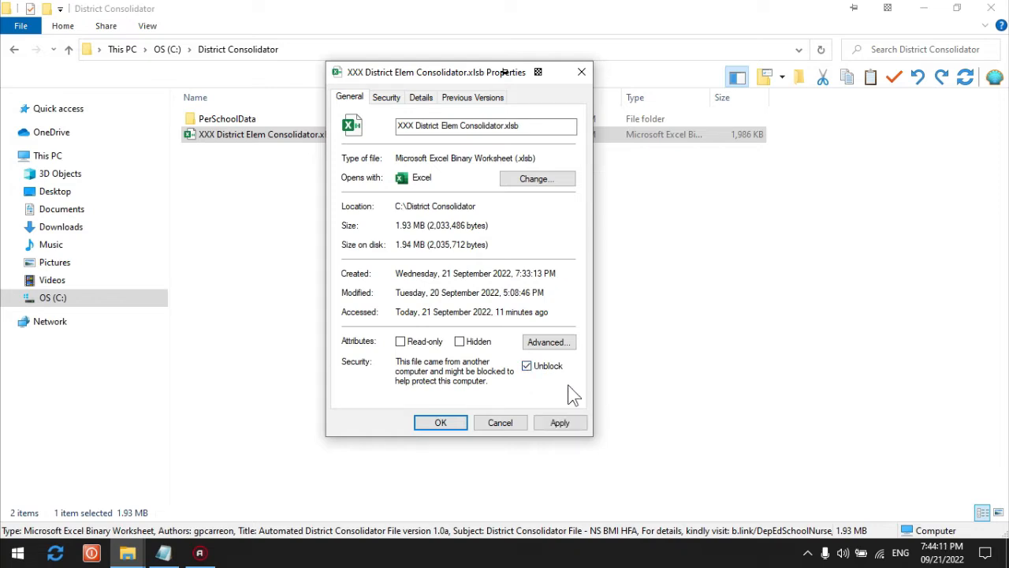
pyautogui.click(552, 423)
pyautogui.click(440, 420)
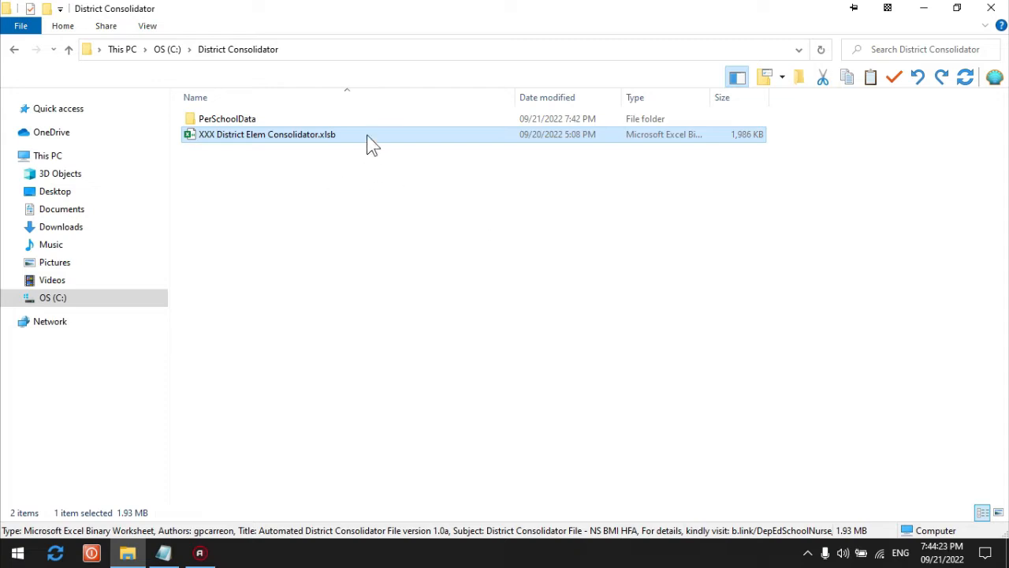
# Check the properties of XXX District Elem Consolidator.xlsb again for the Unblock option and close them.
pyautogui.rightClick(344, 132)
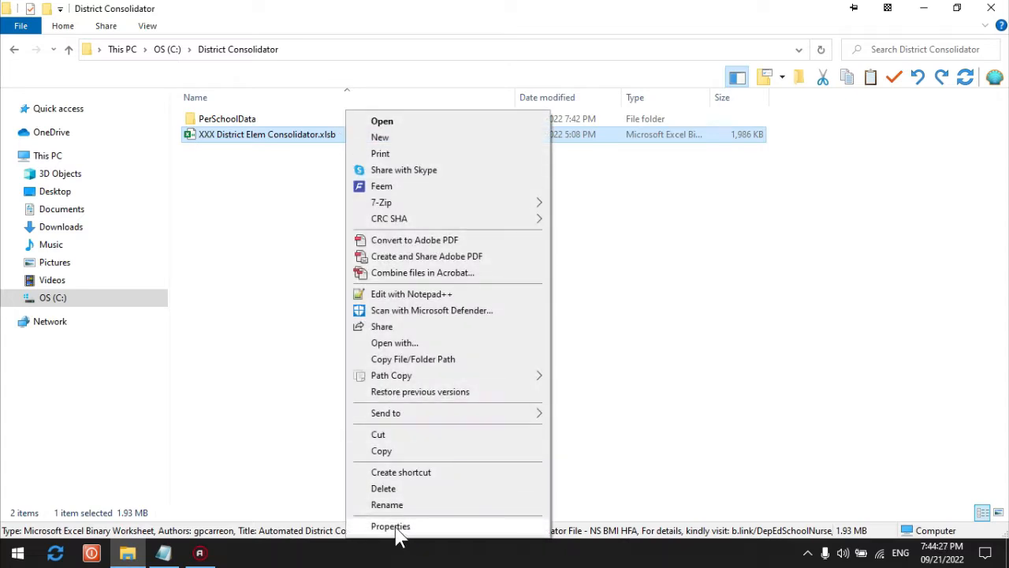
pyautogui.click(391, 526)
pyautogui.click(526, 492)
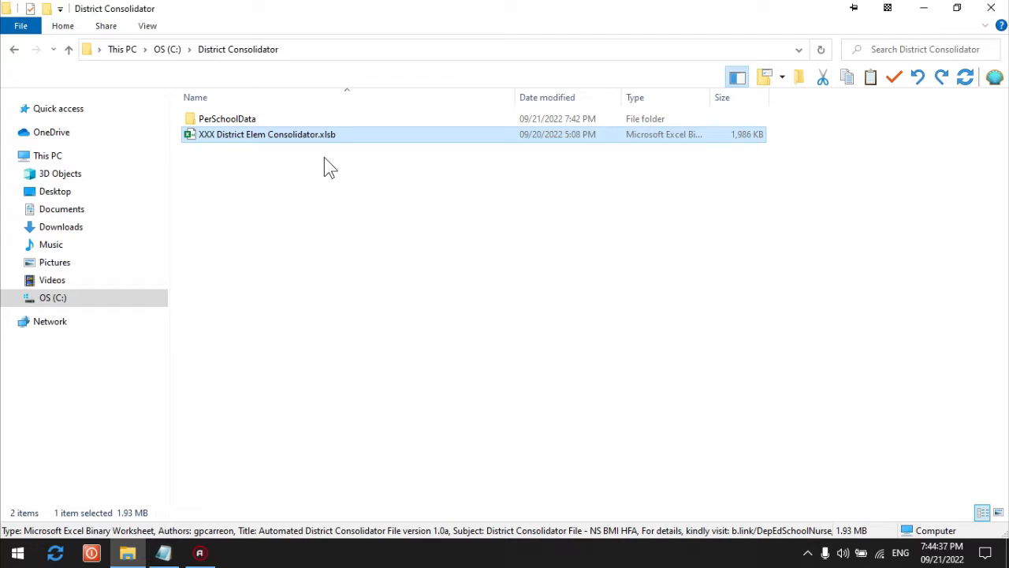
# Rename the district consolidator workbook as Oas North District Elem Baseline SY2022-2023.xlsb.
pyautogui.click(324, 157)
pyautogui.click(311, 139)
pyautogui.press('F2')
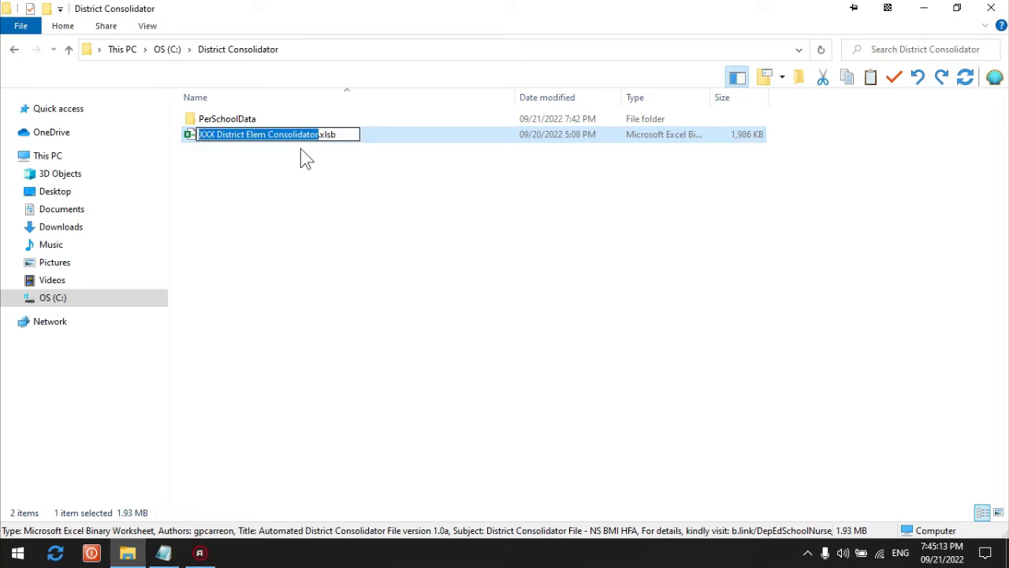
pyautogui.write('Oas North')
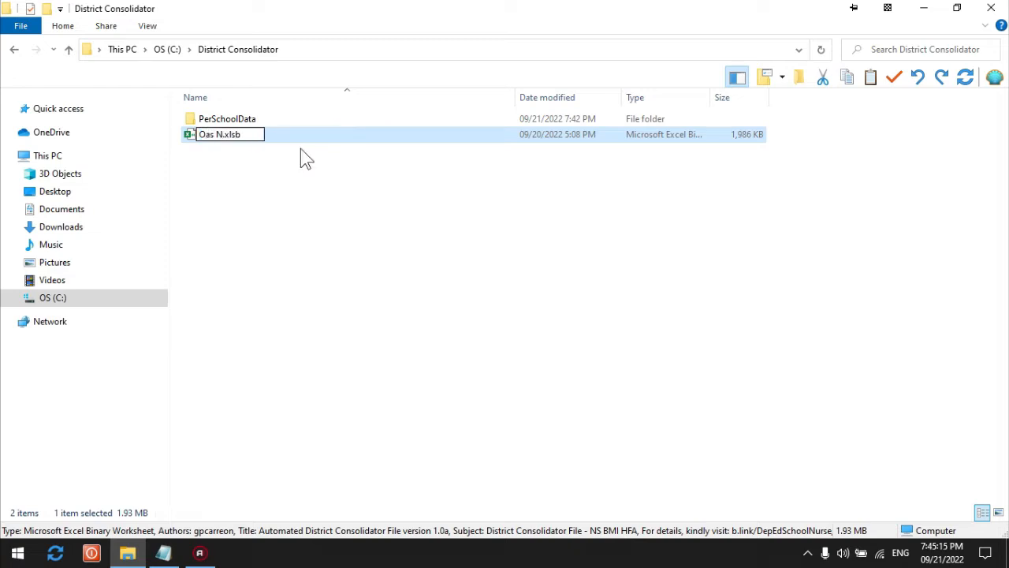
pyautogui.write(' Elem Bas')
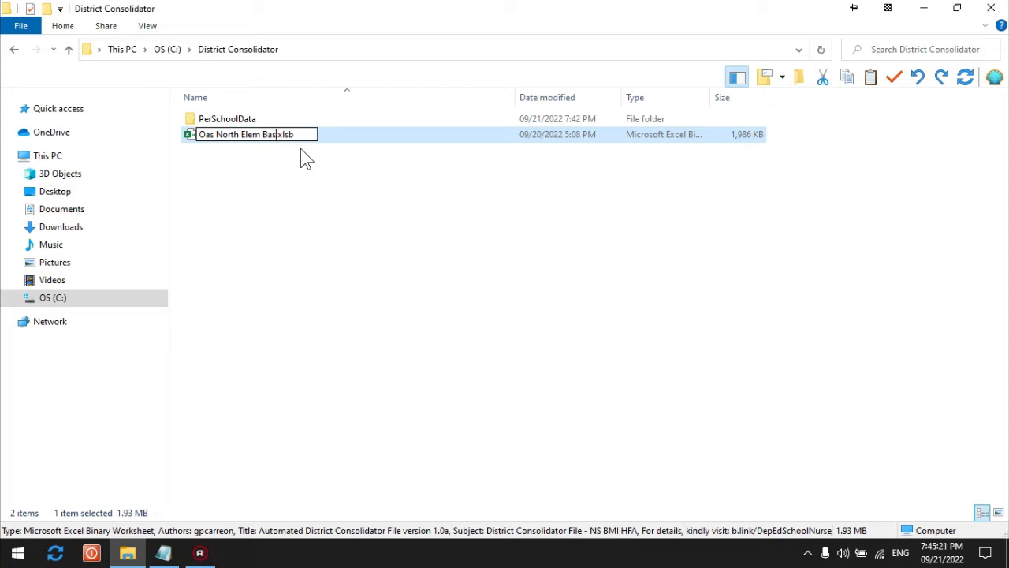
pyautogui.press('BackSpace')
pyautogui.press('BackSpace')
pyautogui.press('BackSpace')
pyautogui.press('BackSpace')
pyautogui.press('BackSpace')
pyautogui.press('BackSpace')
pyautogui.press('BackSpace')
pyautogui.press('BackSpace')
pyautogui.write('Distr')
pyautogui.write('ict ')
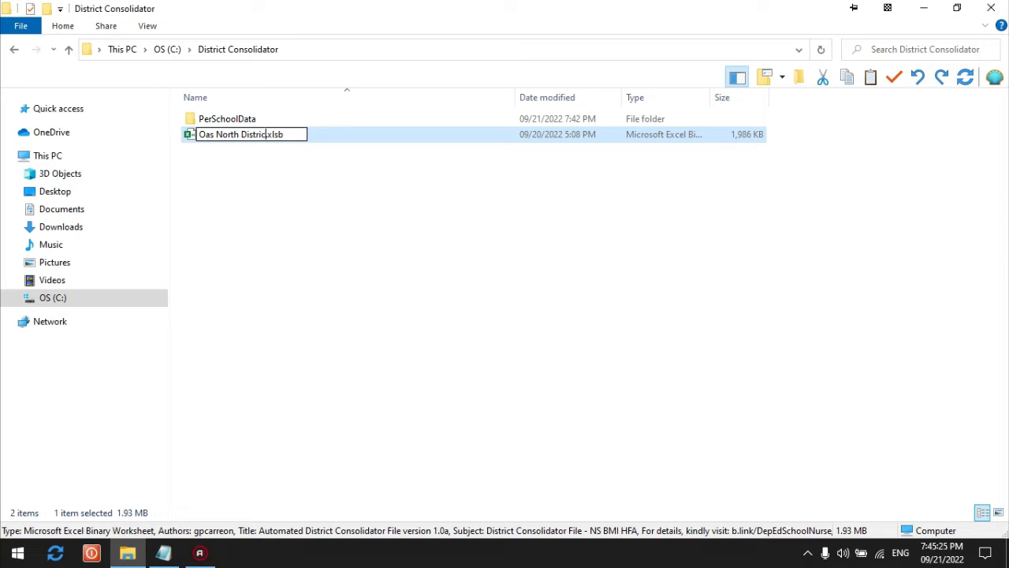
pyautogui.write('Elem Bas')
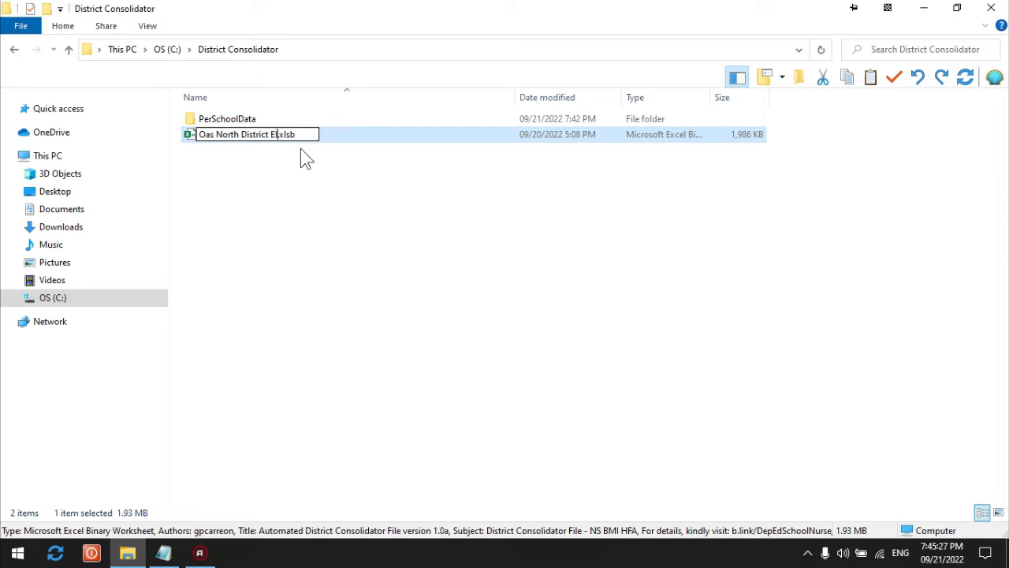
pyautogui.write('eline SY')
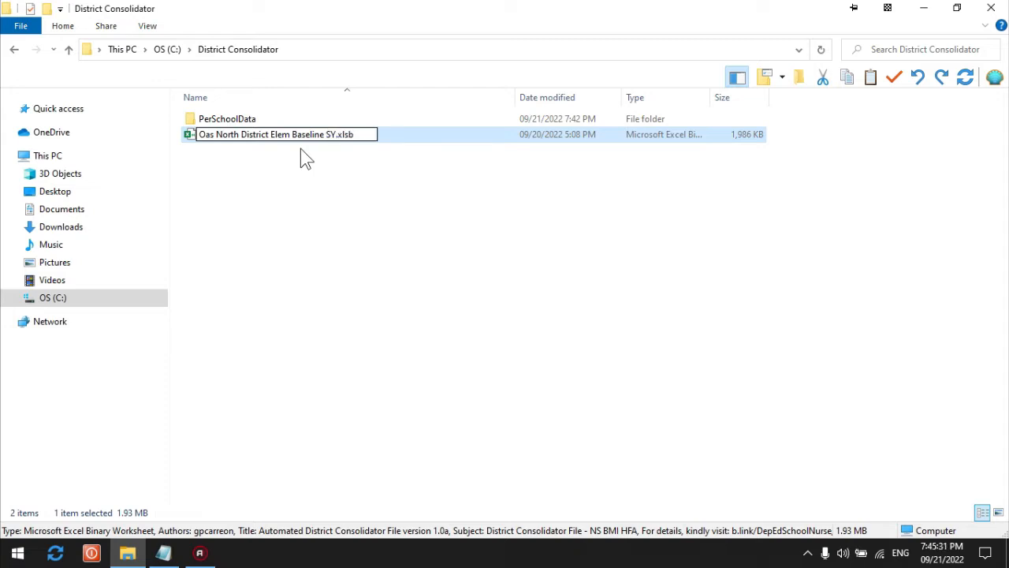
pyautogui.write('2022')
pyautogui.write('-20')
pyautogui.write('23')
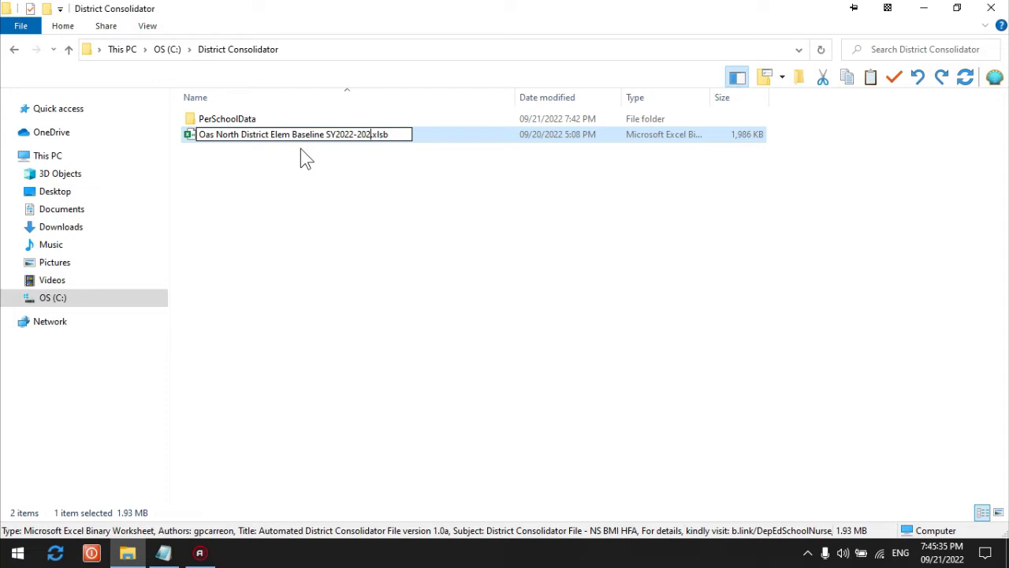
pyautogui.press('Return')
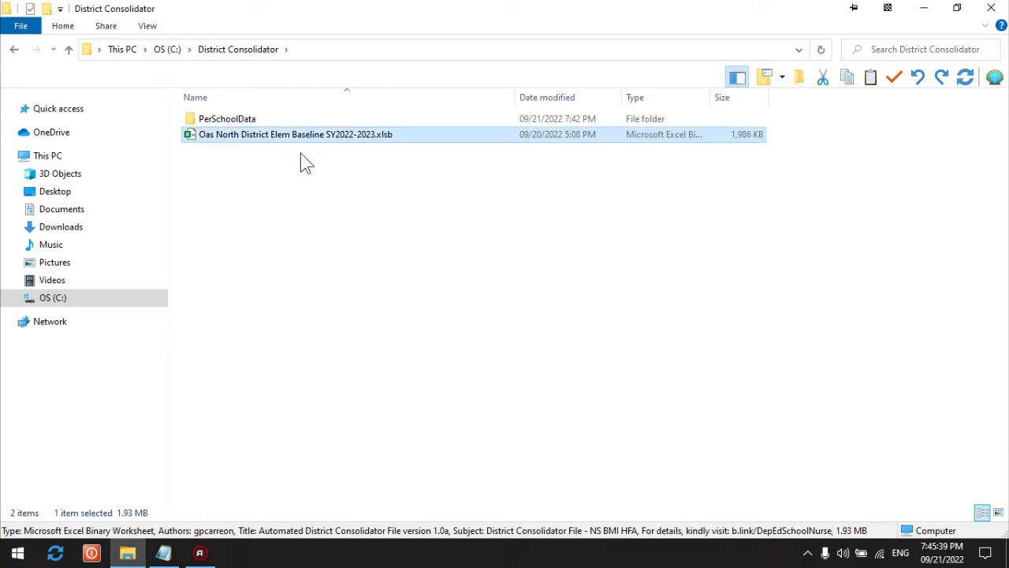
# Open the Oas North district workbook and look over its District Conso, Schools and 01 sheets, ending on Schools.
pyautogui.click(303, 166)
pyautogui.click(316, 139)
pyautogui.doubleClick(303, 146)
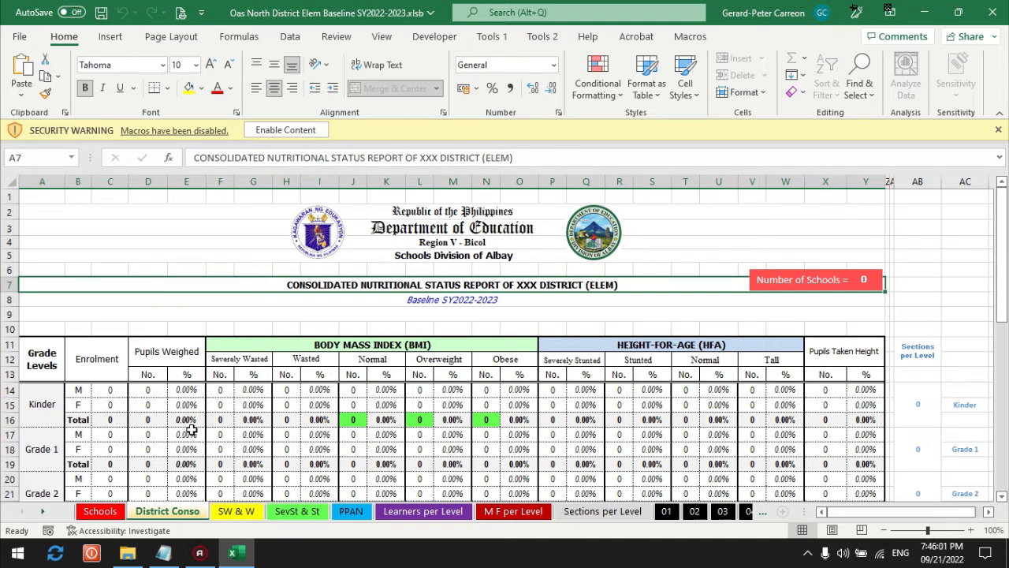
pyautogui.click(100, 512)
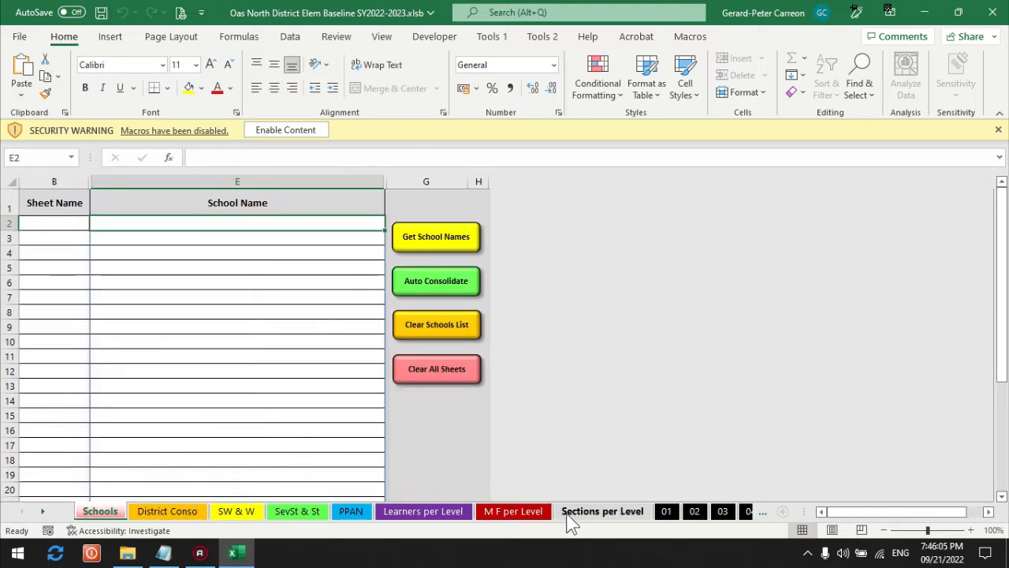
pyautogui.click(666, 512)
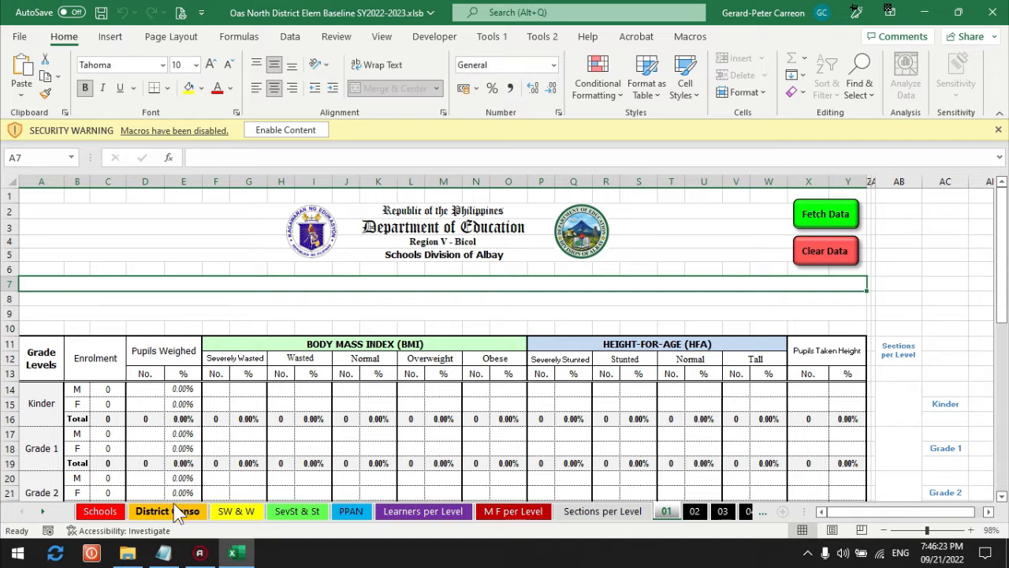
pyautogui.click(101, 513)
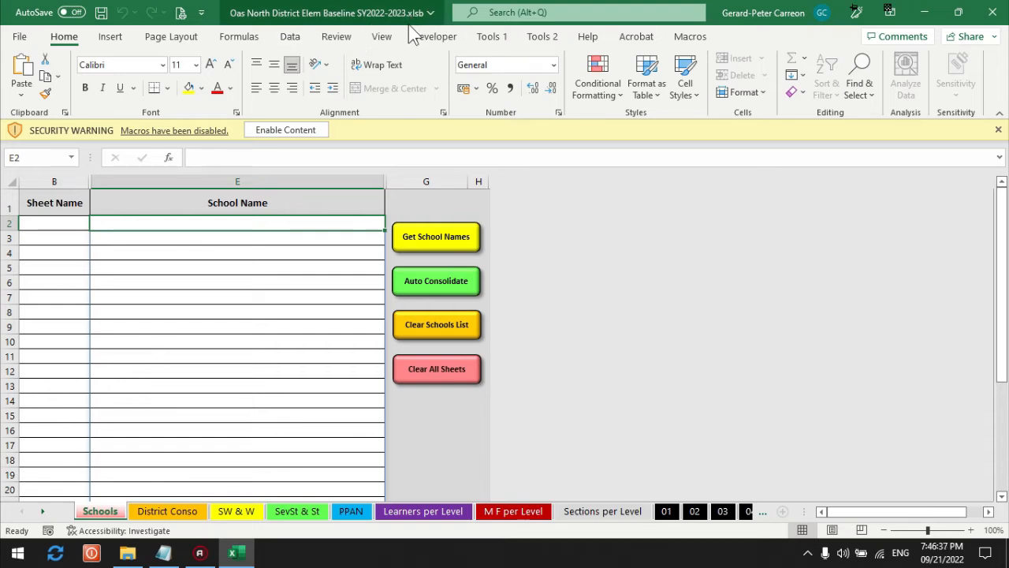
# Enable the macro content of the Oas North district workbook, save the file and close it.
pyautogui.click(285, 130)
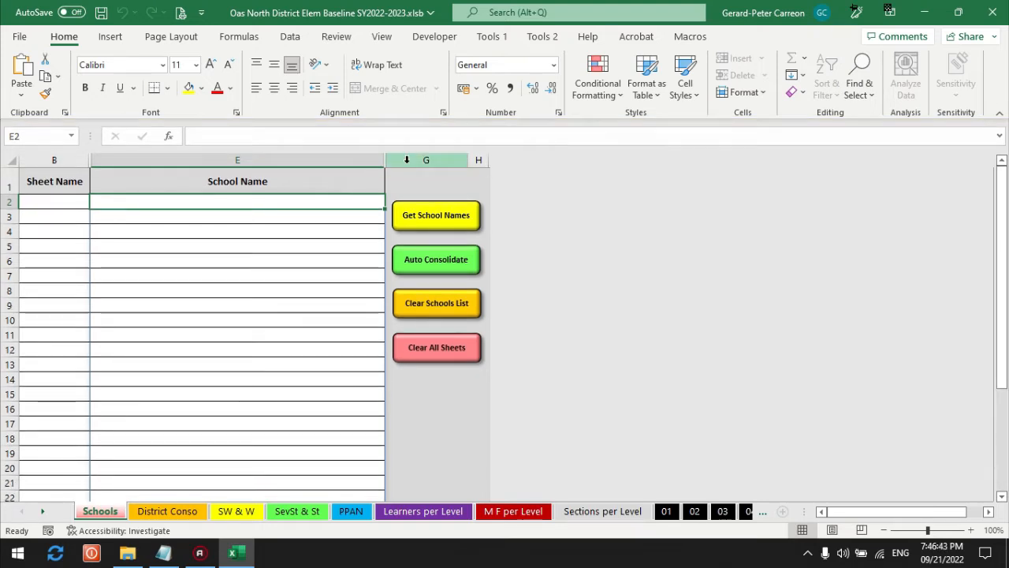
pyautogui.click(101, 12)
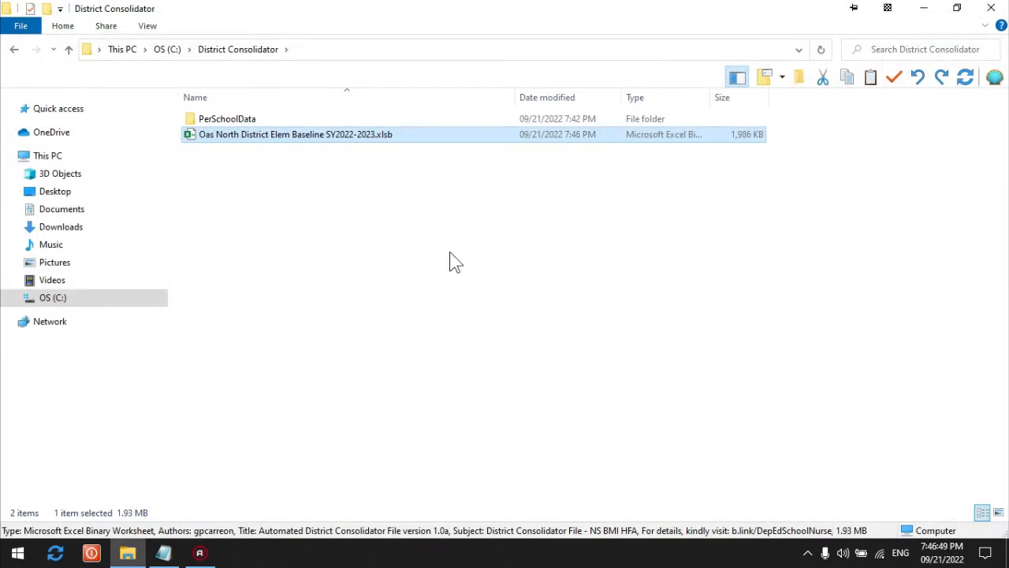
# Reopen the Oas North district workbook to check that macros are enabled, and close it again with its changes saved.
pyautogui.click(348, 238)
pyautogui.doubleClick(319, 138)
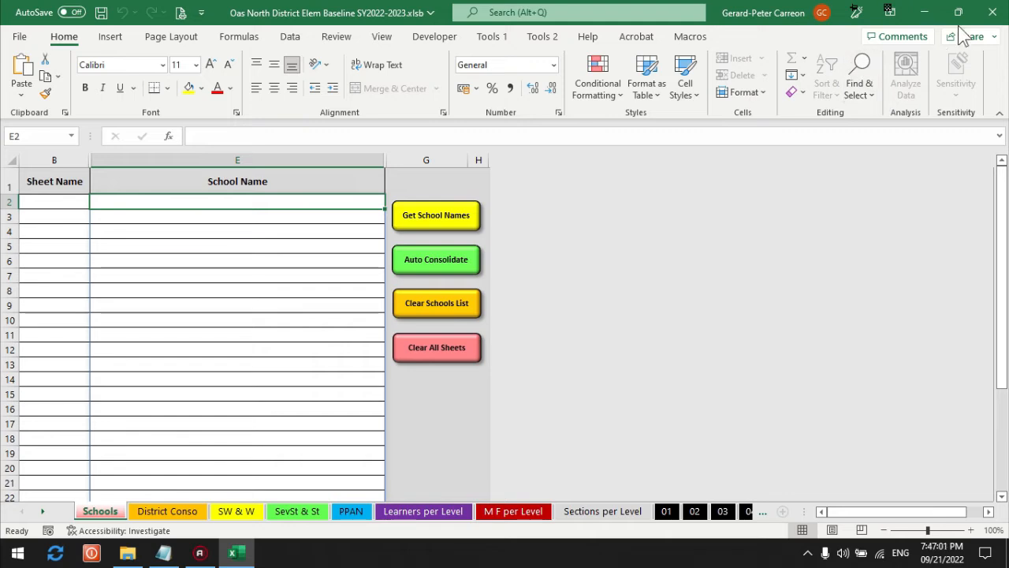
pyautogui.click(993, 12)
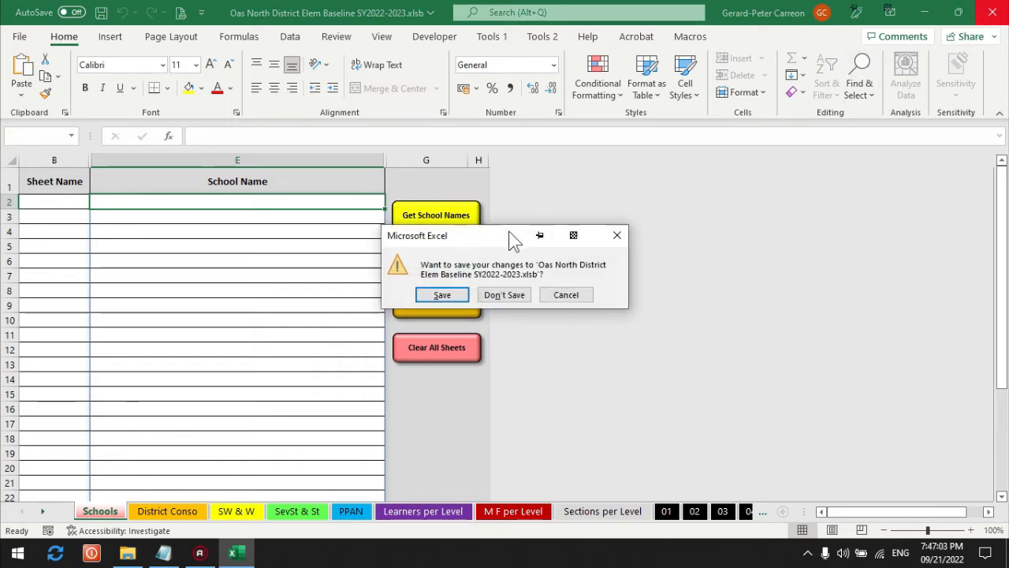
pyautogui.click(441, 294)
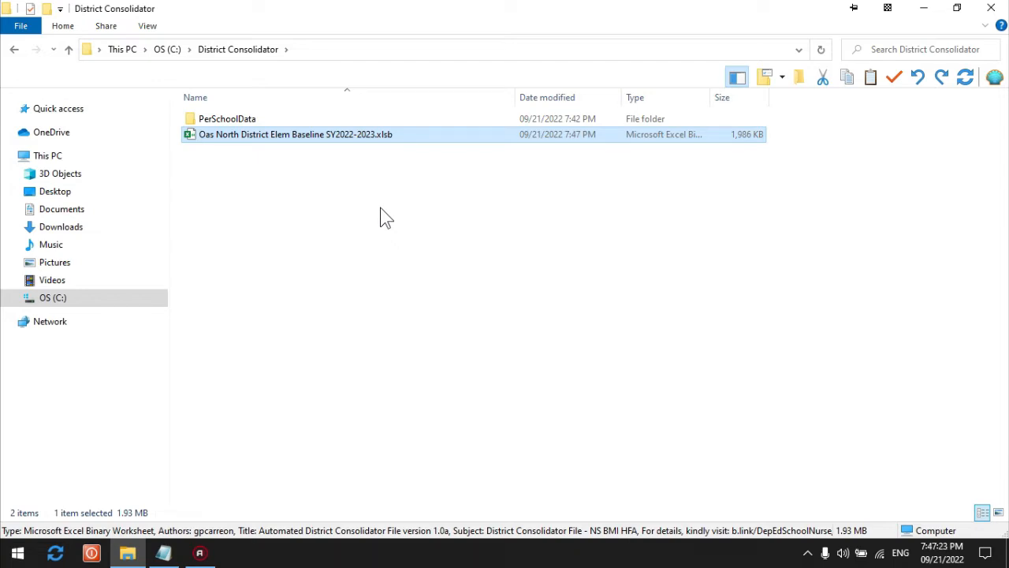
# Open the Oas North district workbook again and run Get School Names to fill the Schools sheet.
pyautogui.click(367, 155)
pyautogui.doubleClick(368, 139)
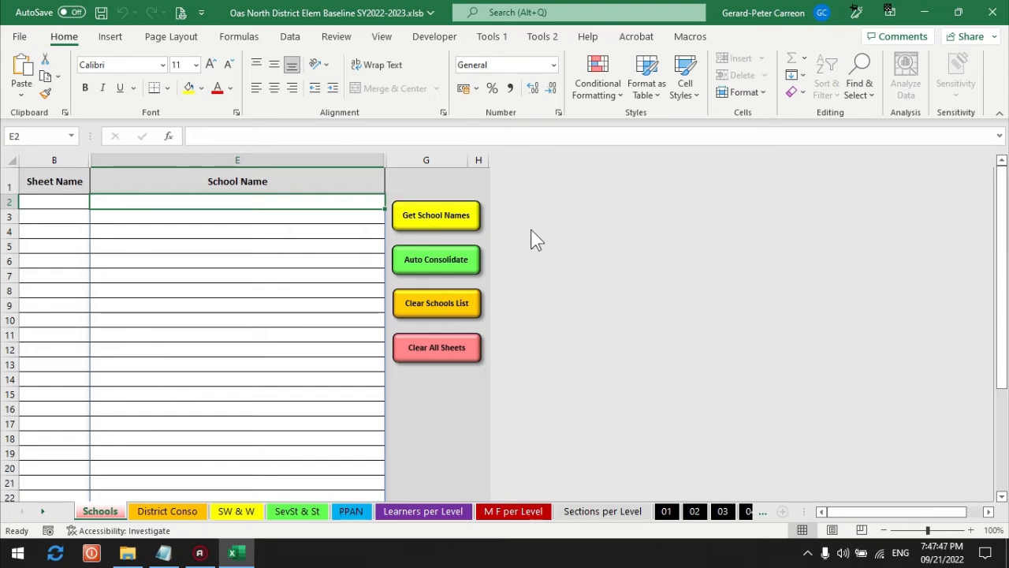
pyautogui.click(474, 227)
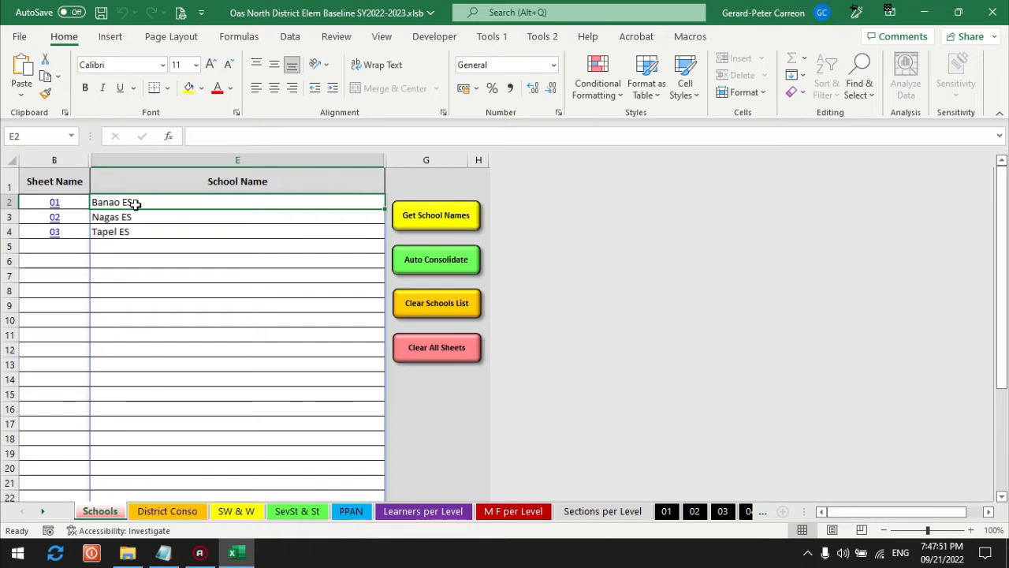
# Go through the school names listed in rows 2 to 4 of the Schools sheet.
pyautogui.click(136, 240)
pyautogui.moveTo(152, 201); pyautogui.dragTo(151, 224)
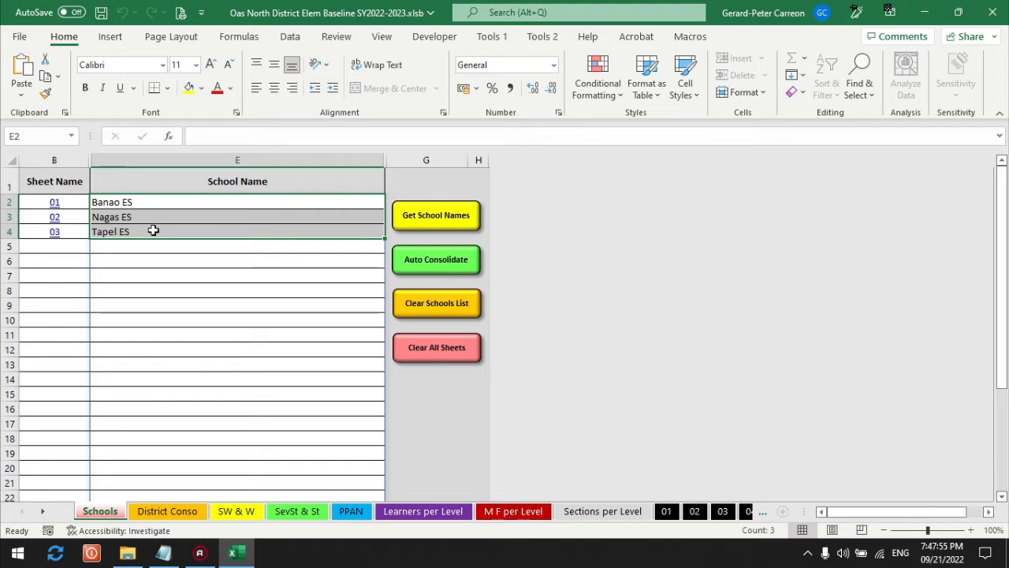
pyautogui.click(156, 204)
pyautogui.click(156, 217)
pyautogui.click(156, 232)
pyautogui.moveTo(158, 207); pyautogui.dragTo(186, 234)
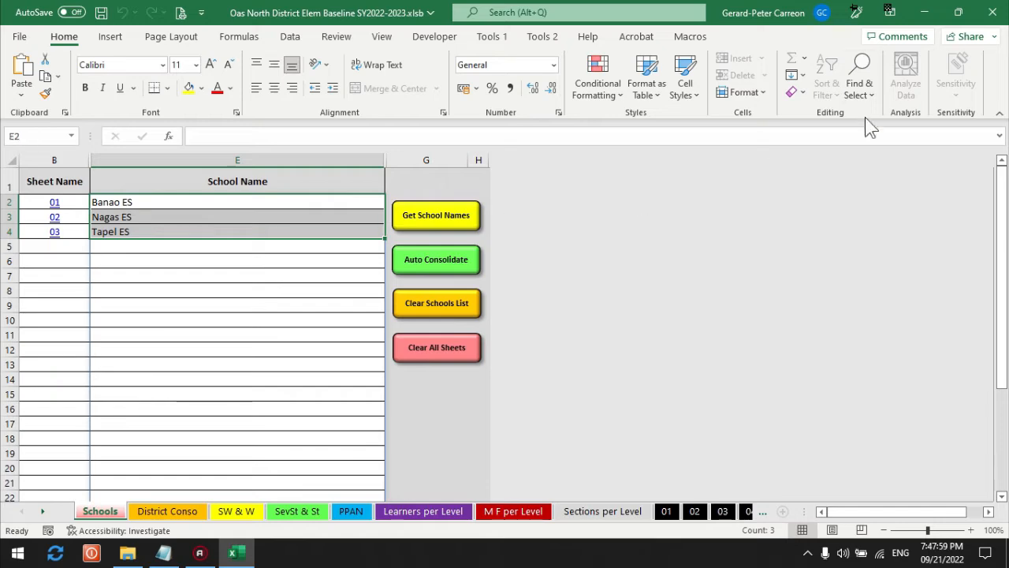
# Compare the listed school names with the school workbooks in the PerSchoolData folder, and return to the district workbook.
pyautogui.click(924, 11)
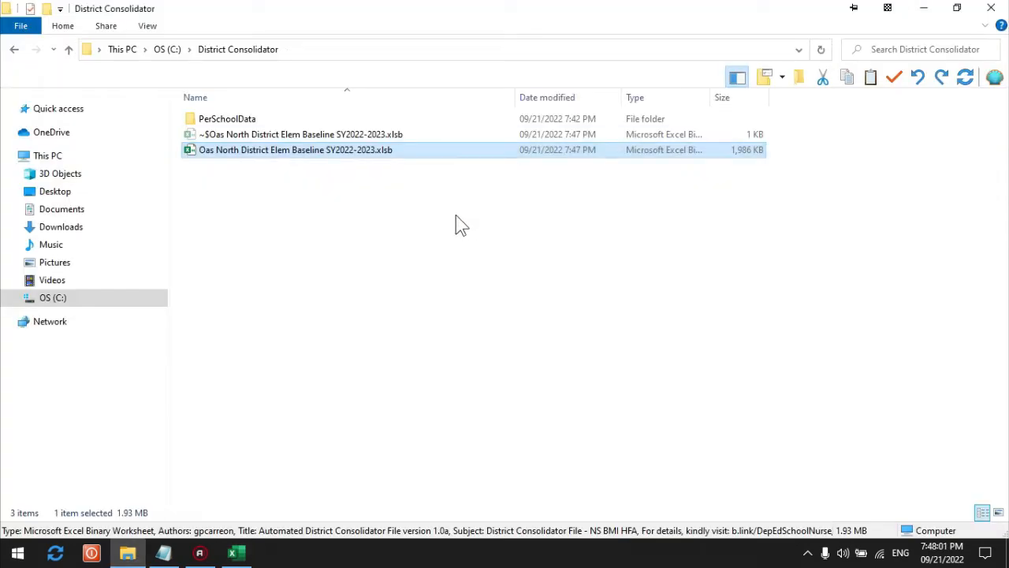
pyautogui.doubleClick(267, 120)
pyautogui.moveTo(261, 206); pyautogui.dragTo(260, 119)
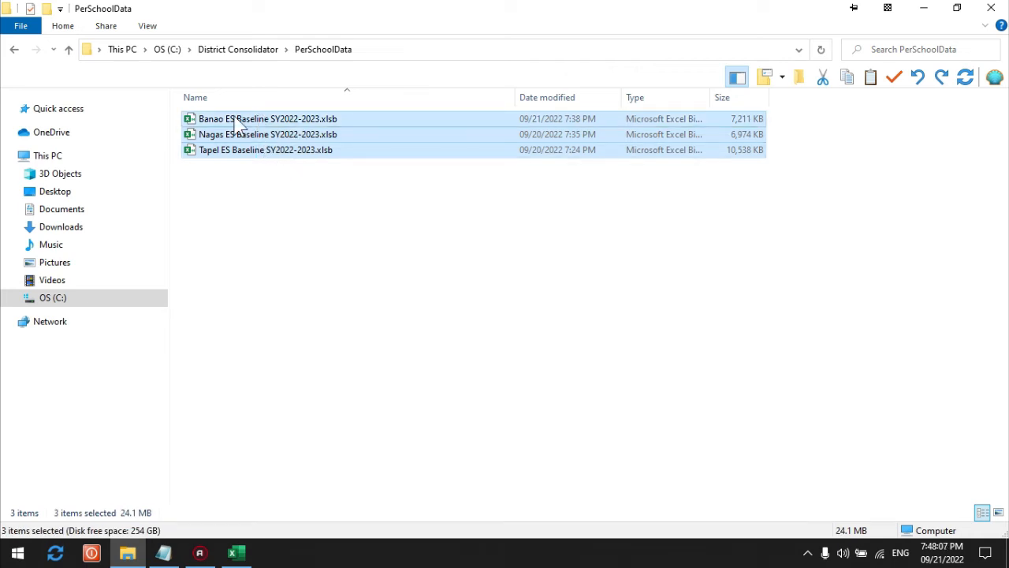
pyautogui.click(69, 49)
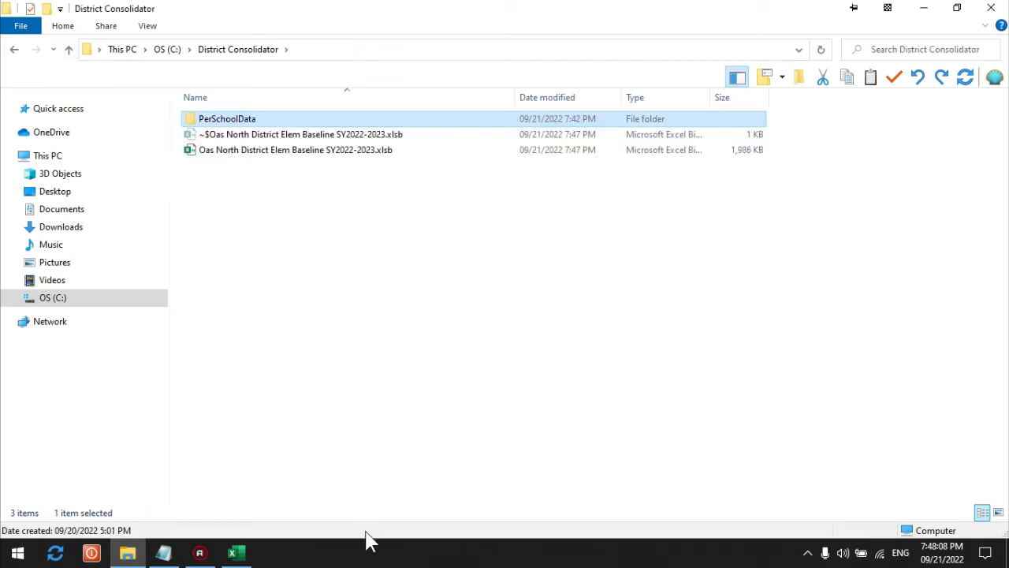
pyautogui.click(235, 553)
# Start Auto Consolidate from the Schools sheet of the district workbook, decline the automatic consolidation and dismiss the reply.
pyautogui.click(279, 204)
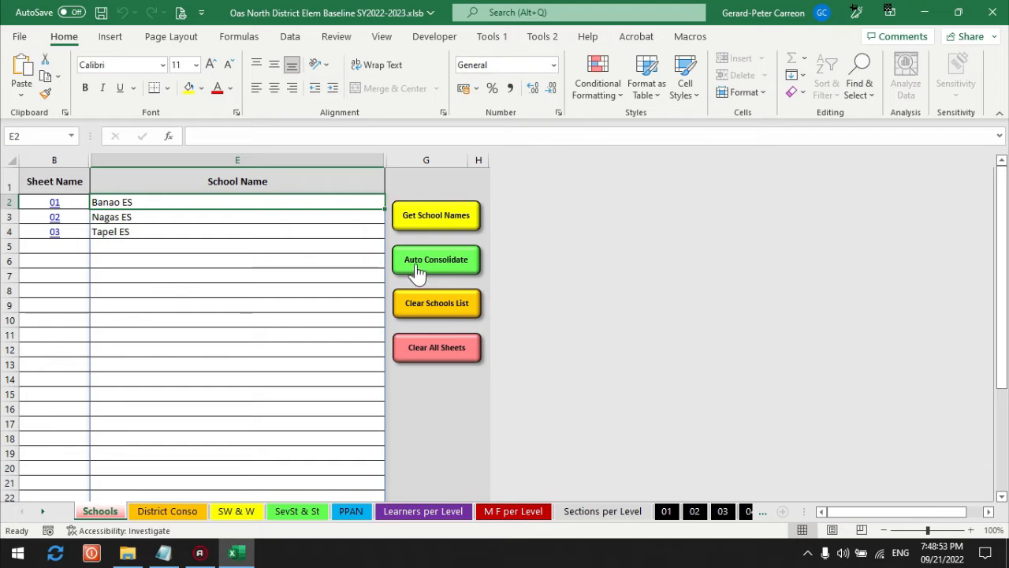
pyautogui.click(460, 266)
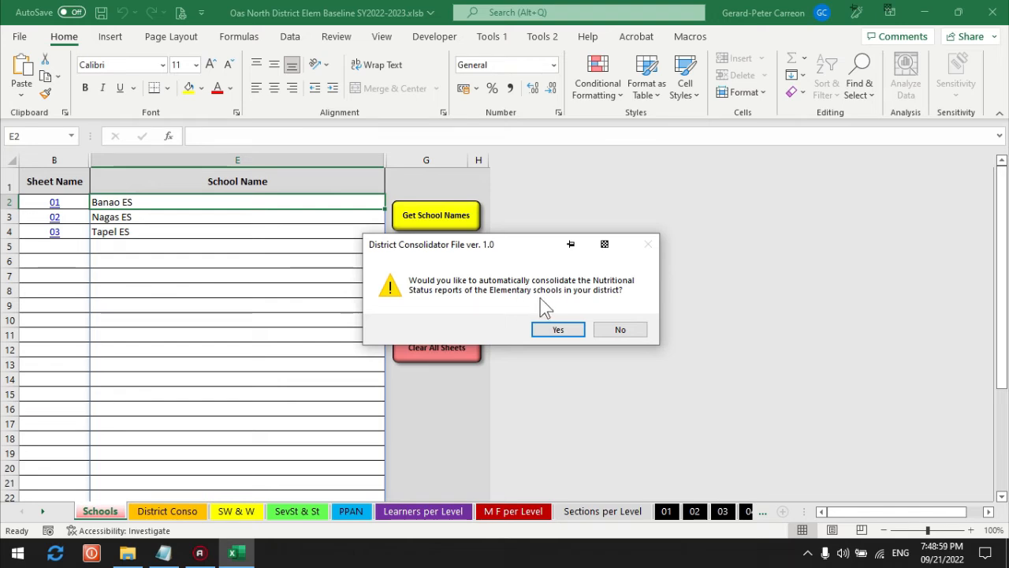
pyautogui.click(565, 334)
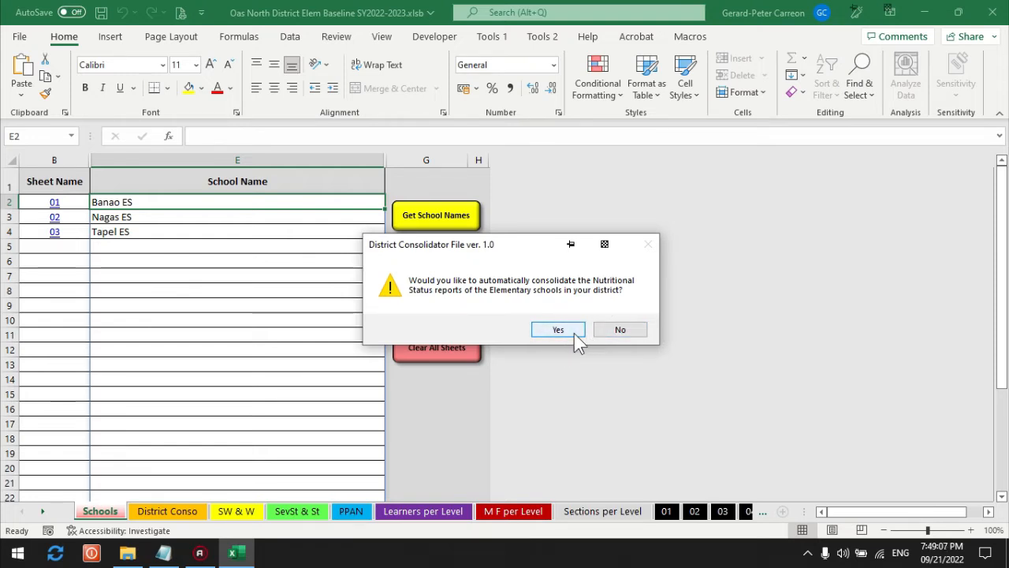
pyautogui.click(618, 332)
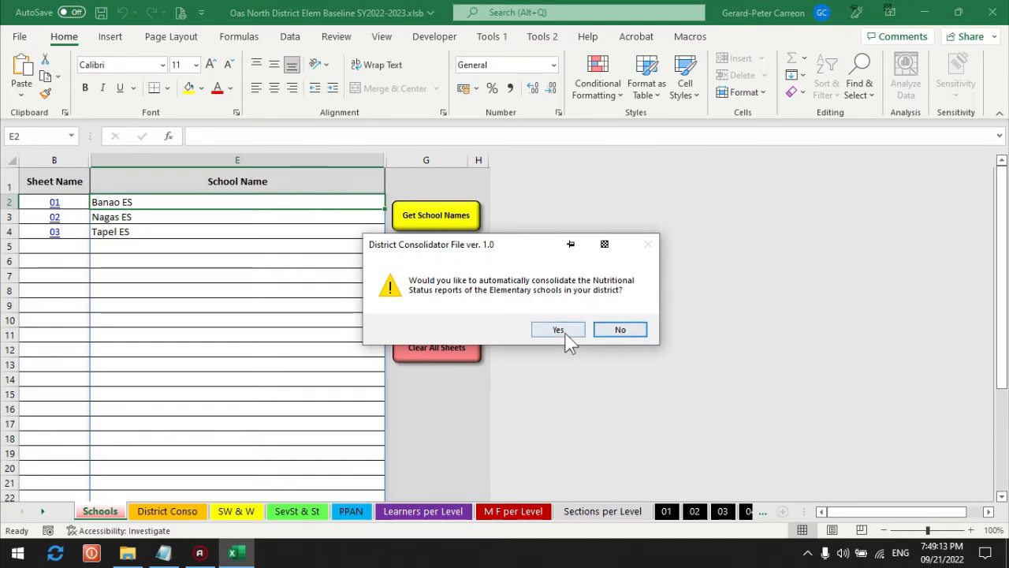
pyautogui.click(606, 331)
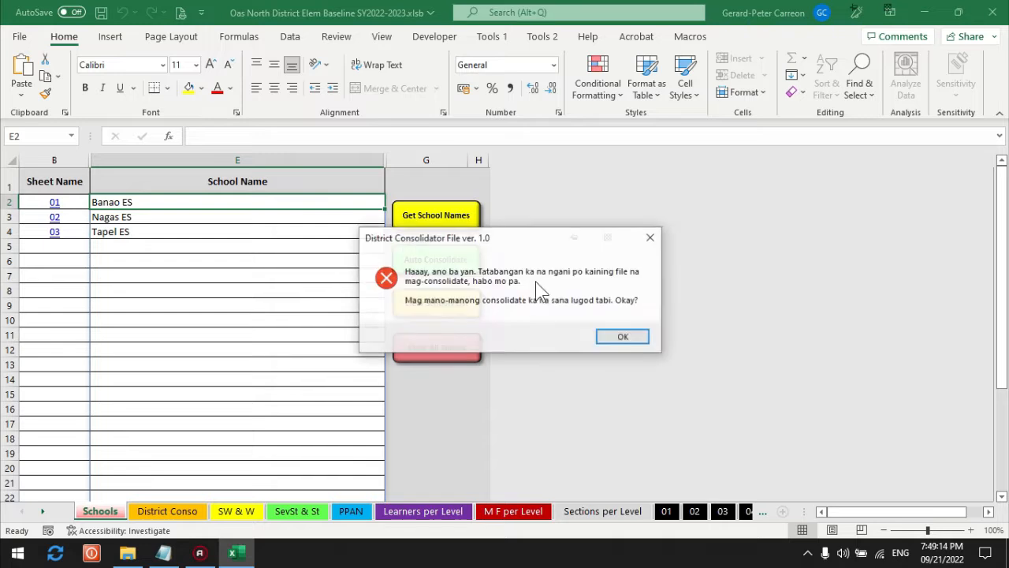
pyautogui.click(618, 339)
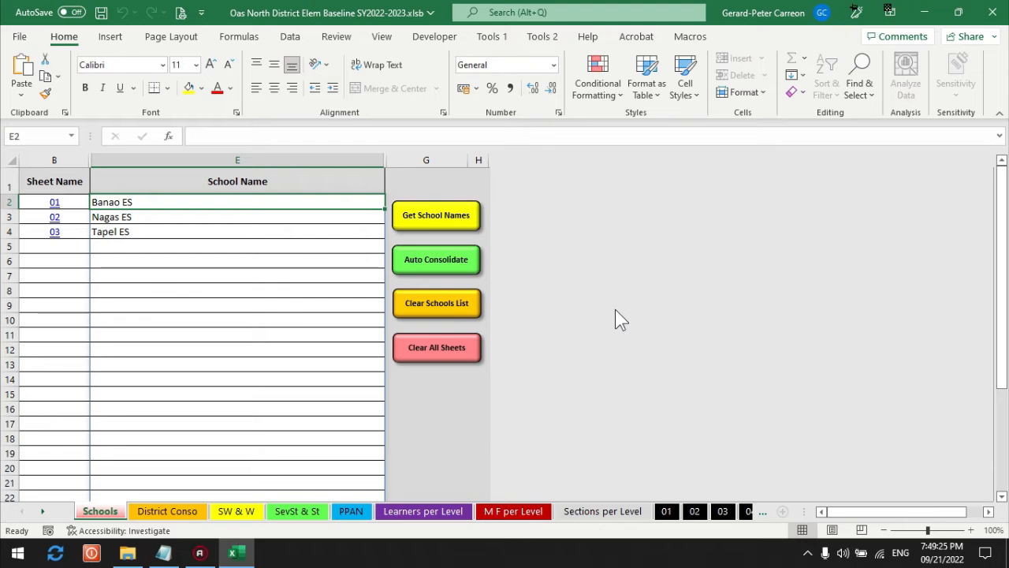
# Compare the blank individual school sheets with the sheet numbers and school names listed on the Schools sheet.
pyautogui.click(666, 511)
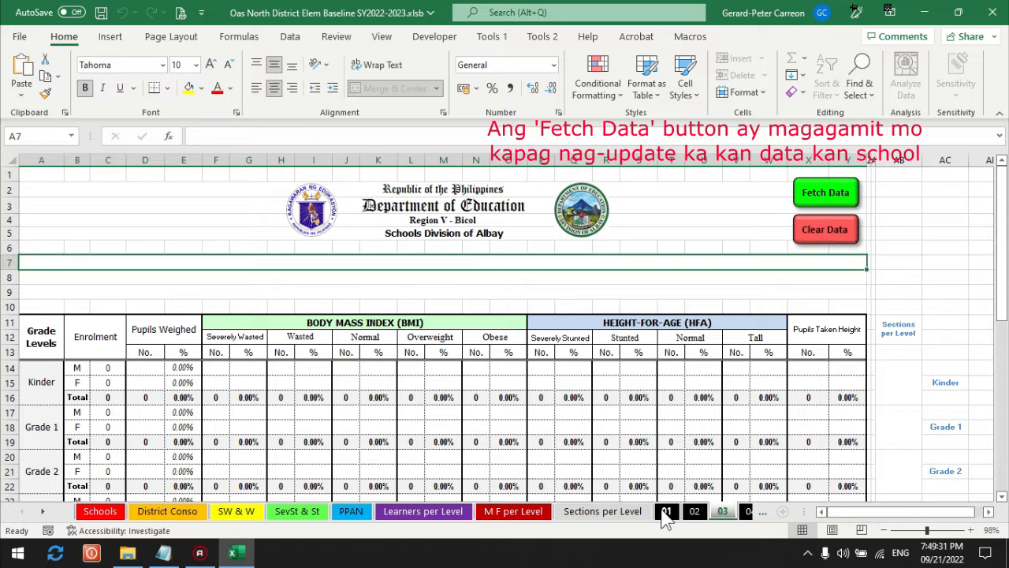
pyautogui.click(100, 510)
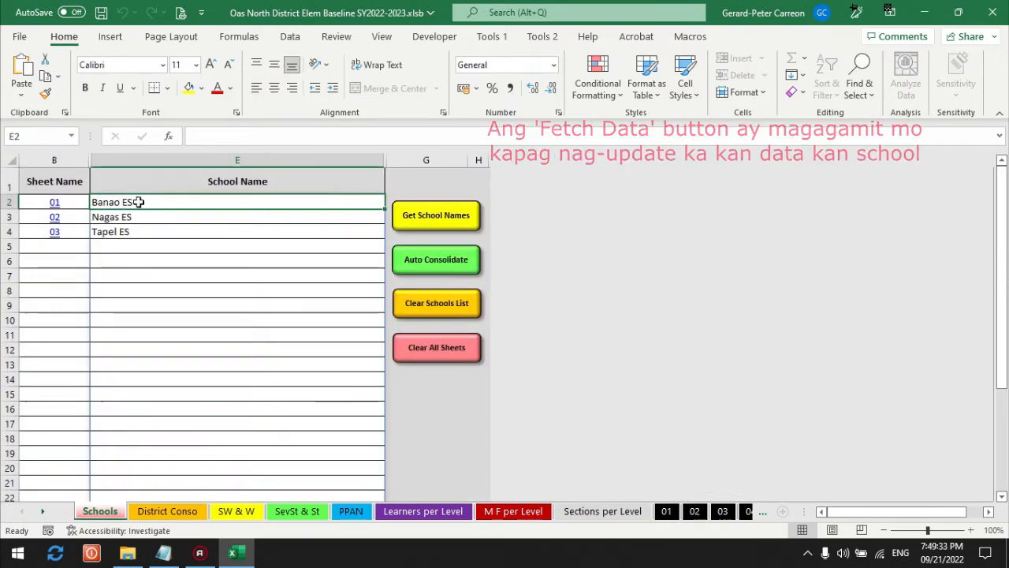
pyautogui.click(159, 231)
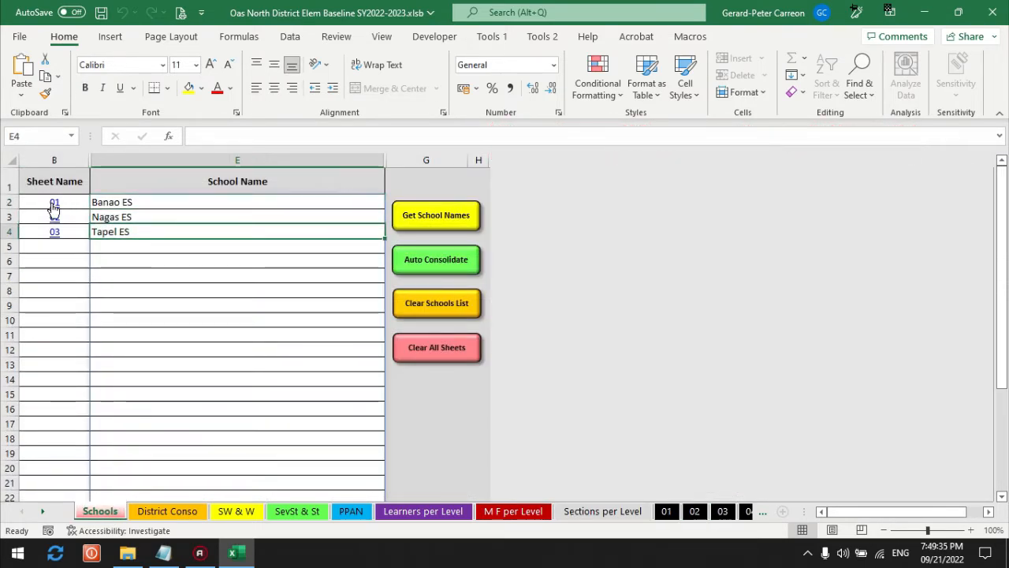
pyautogui.click(126, 202)
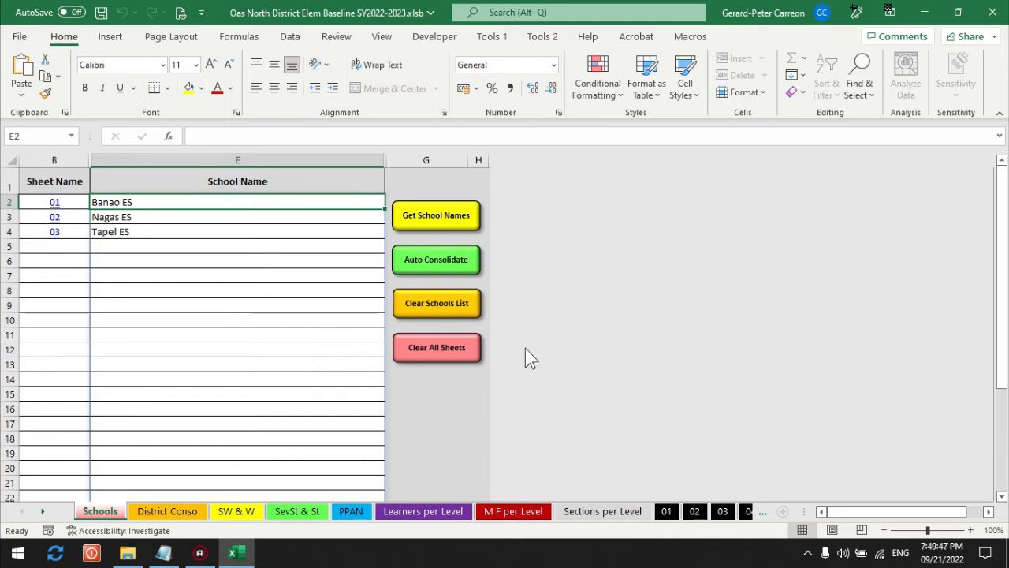
pyautogui.click(666, 511)
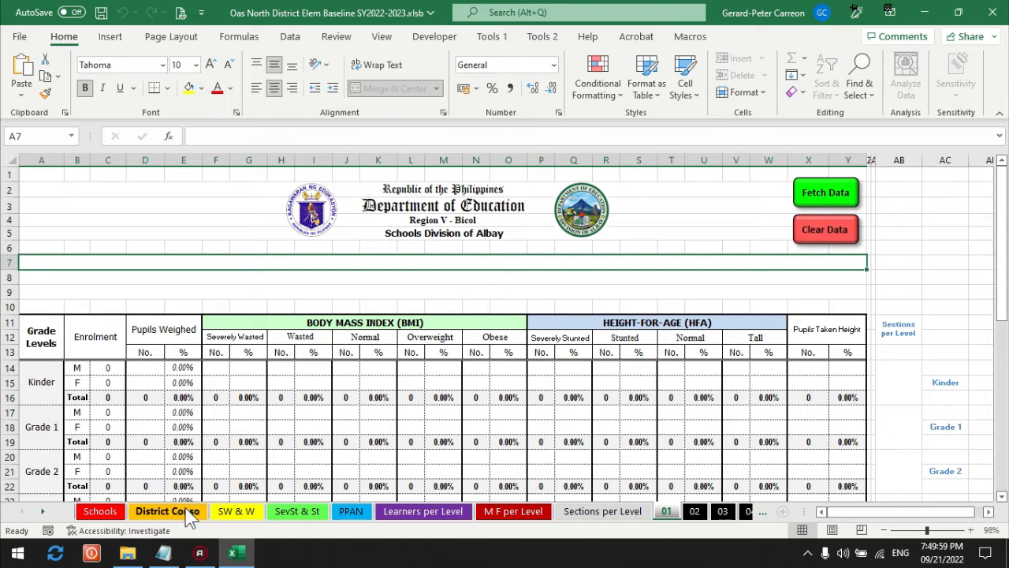
pyautogui.click(106, 513)
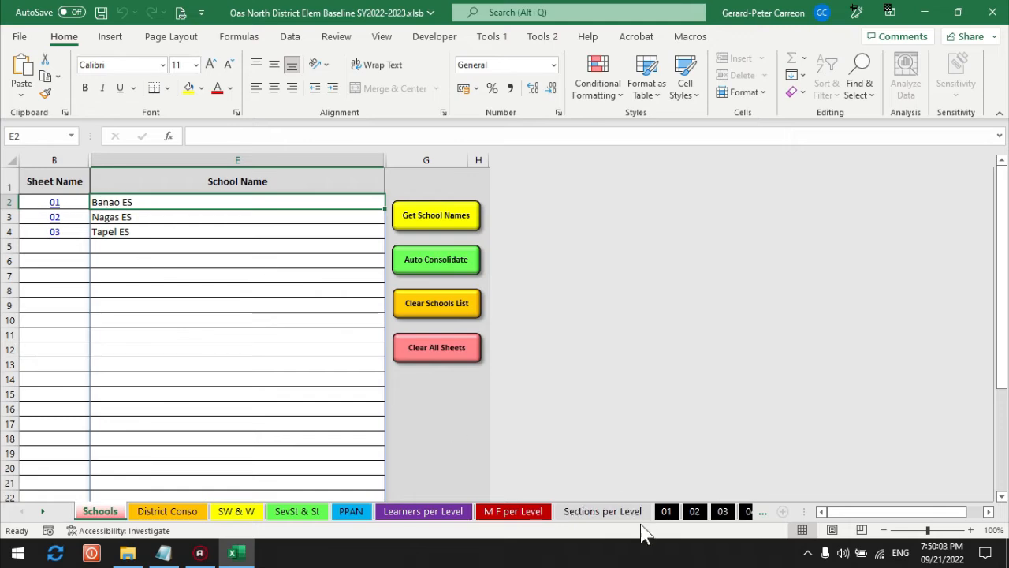
# Fetch the Banao ES data into sheet 01 and look over the filled report.
pyautogui.click(666, 511)
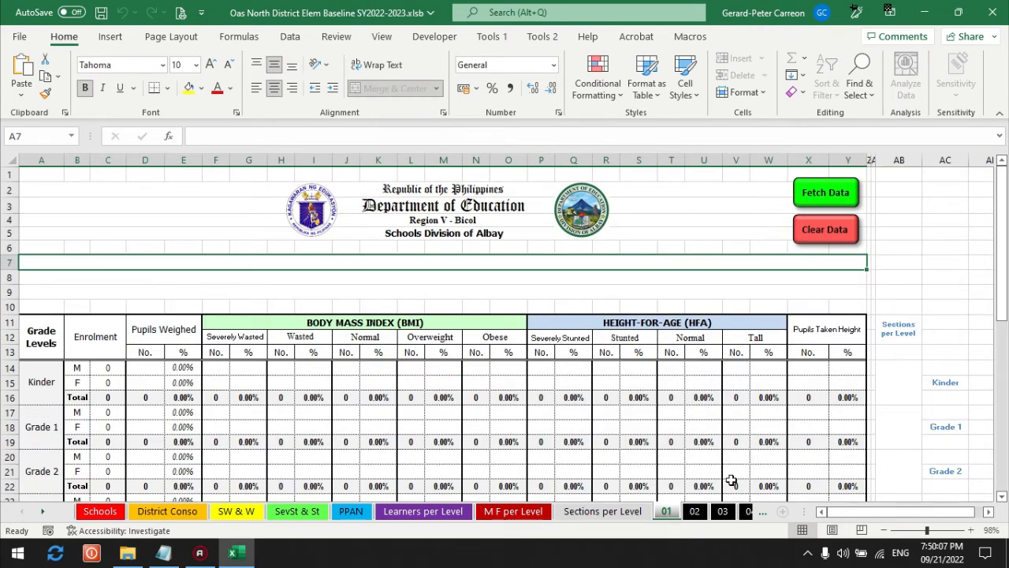
pyautogui.click(810, 199)
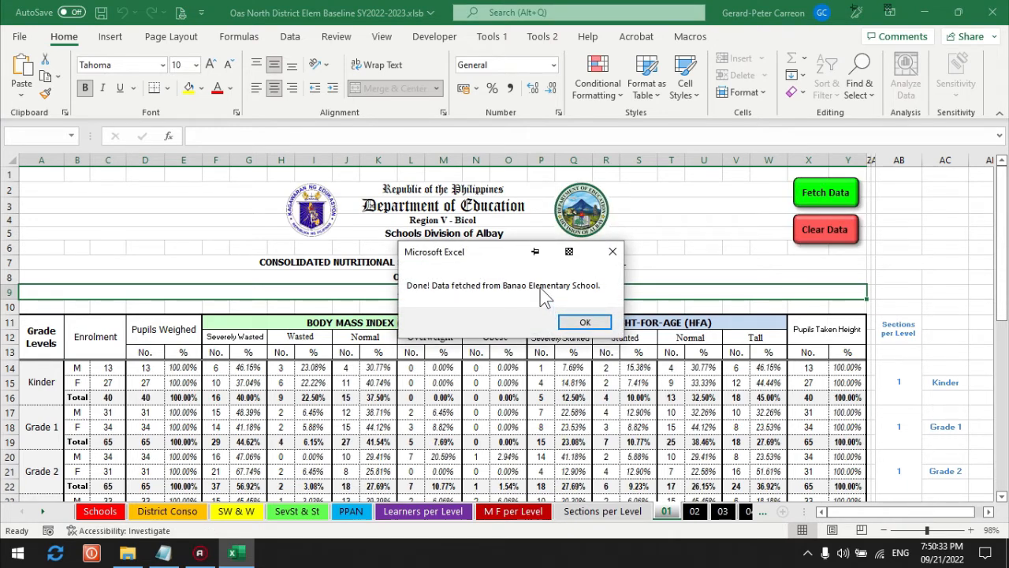
pyautogui.click(582, 324)
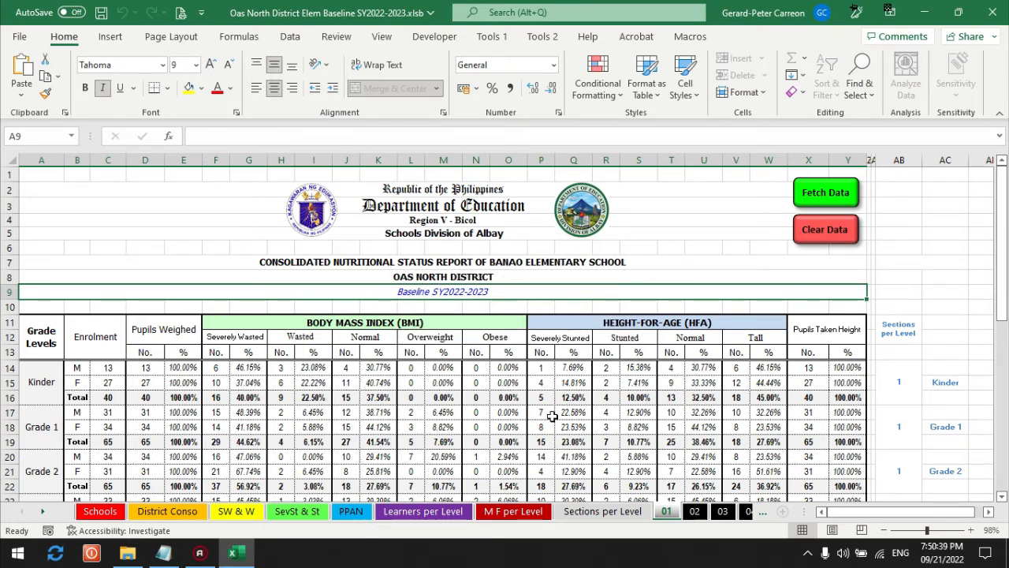
pyautogui.scroll(-2, 401, 424)
pyautogui.scroll(2, 401, 419)
# Review the Banao ES figures on the District Conso, SW & W, SevSt & St, Learners per Level and M F per Level sheets.
pyautogui.click(180, 511)
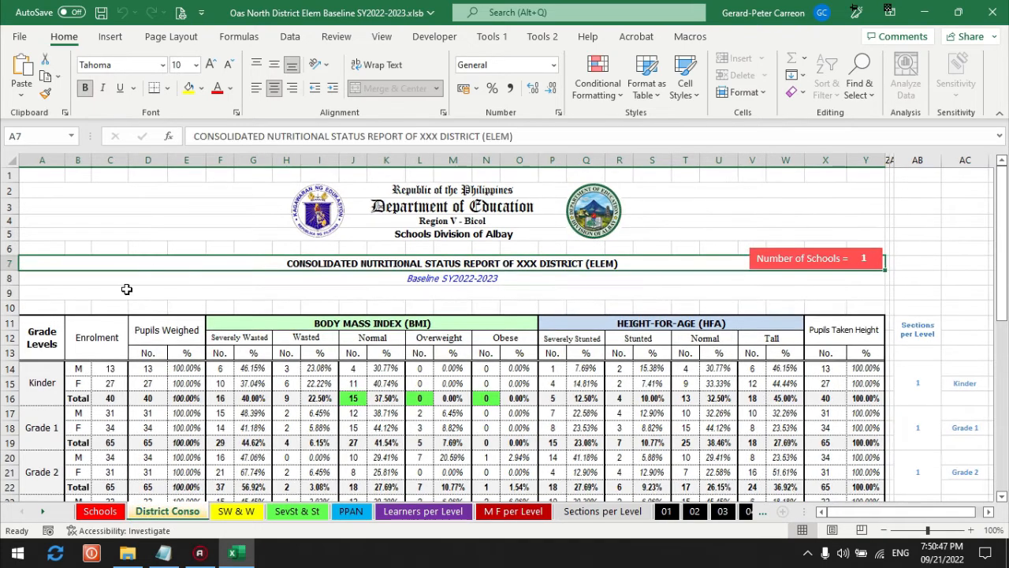
pyautogui.scroll(-5, 206, 396)
pyautogui.scroll(5, 206, 396)
pyautogui.click(237, 511)
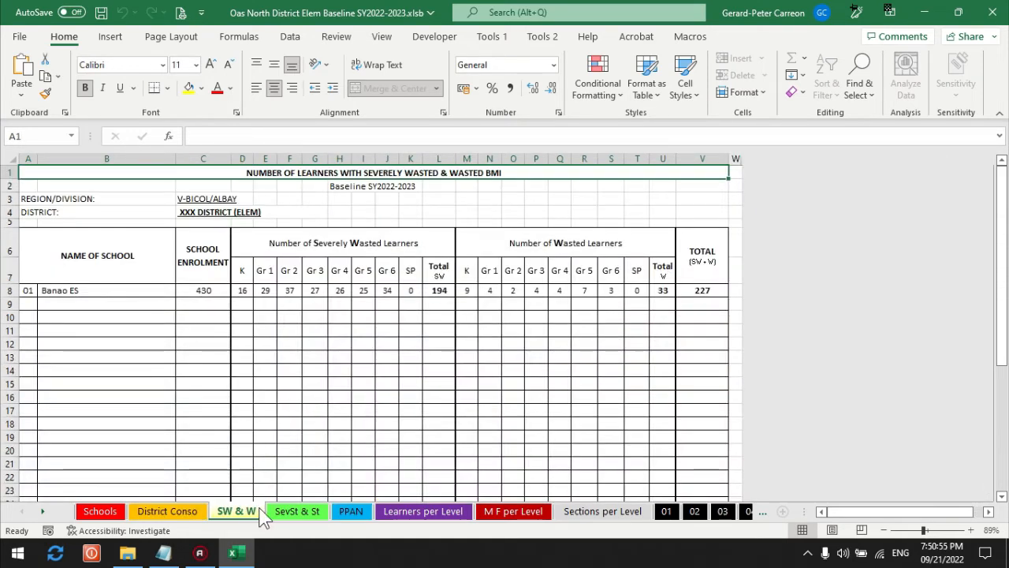
pyautogui.click(299, 510)
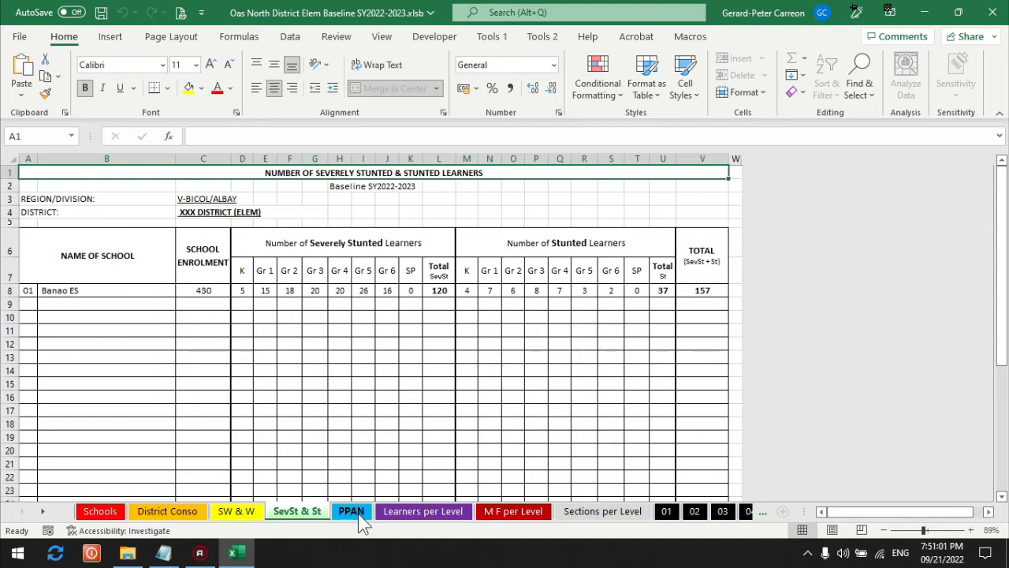
pyautogui.click(418, 513)
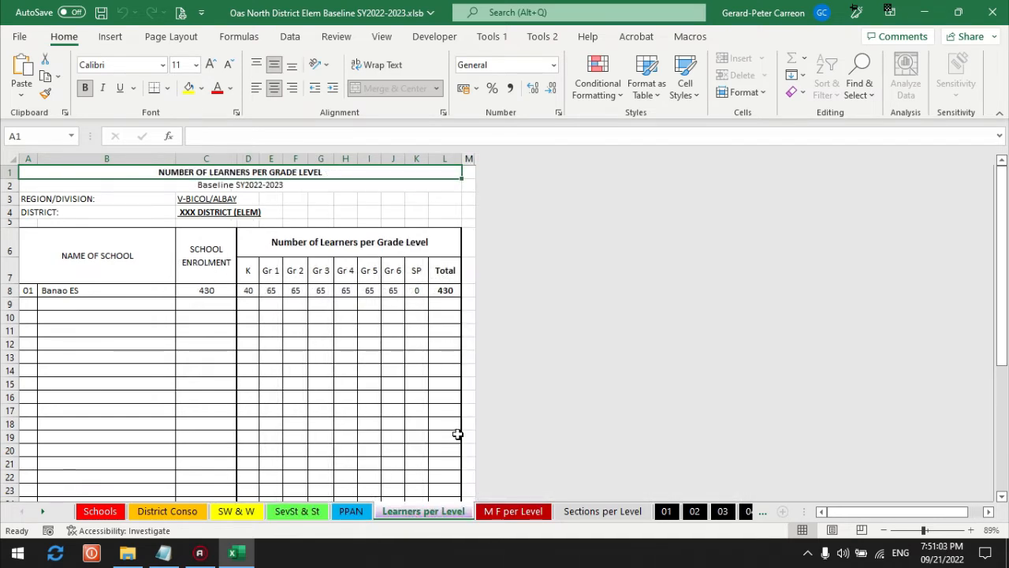
pyautogui.click(513, 513)
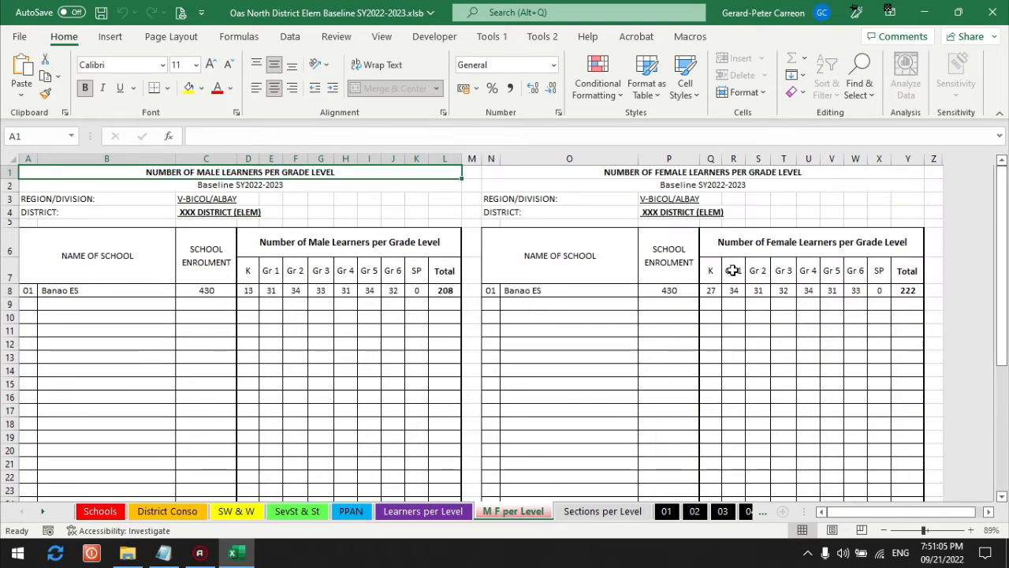
pyautogui.click(574, 520)
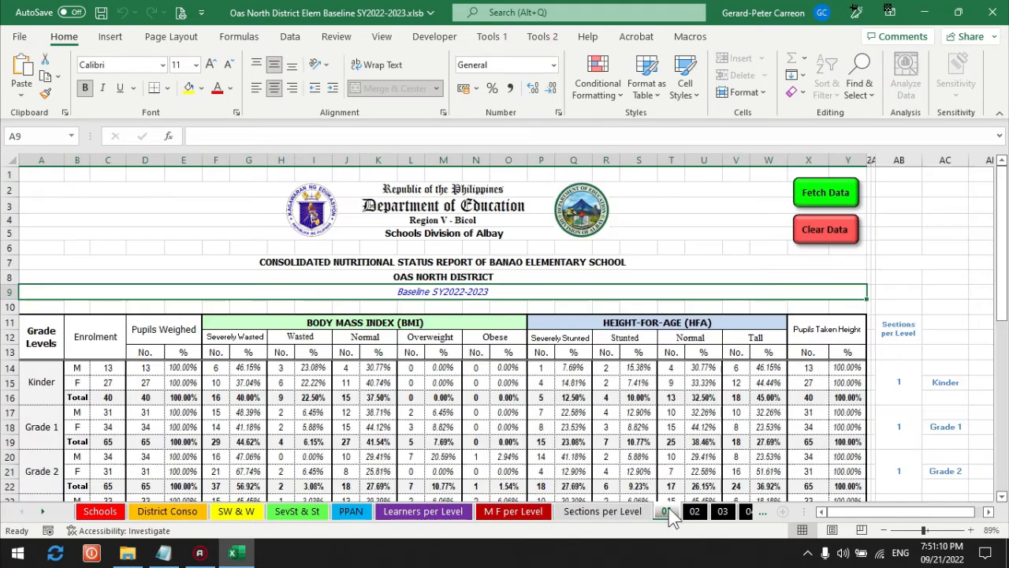
# Match sheets 01 and 02 with their school names on the Schools sheet, ending on sheet 02.
pyautogui.click(666, 511)
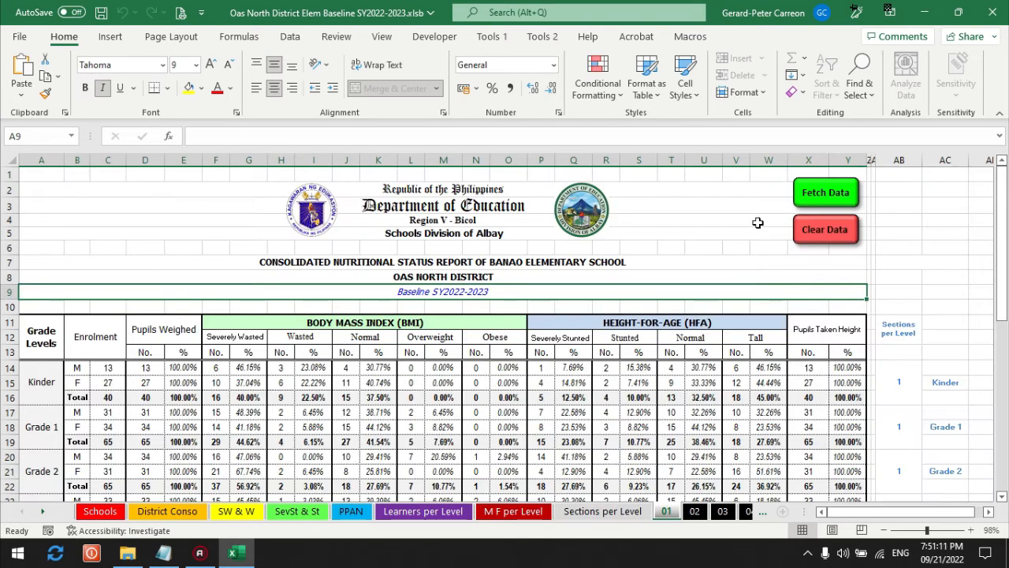
pyautogui.click(101, 511)
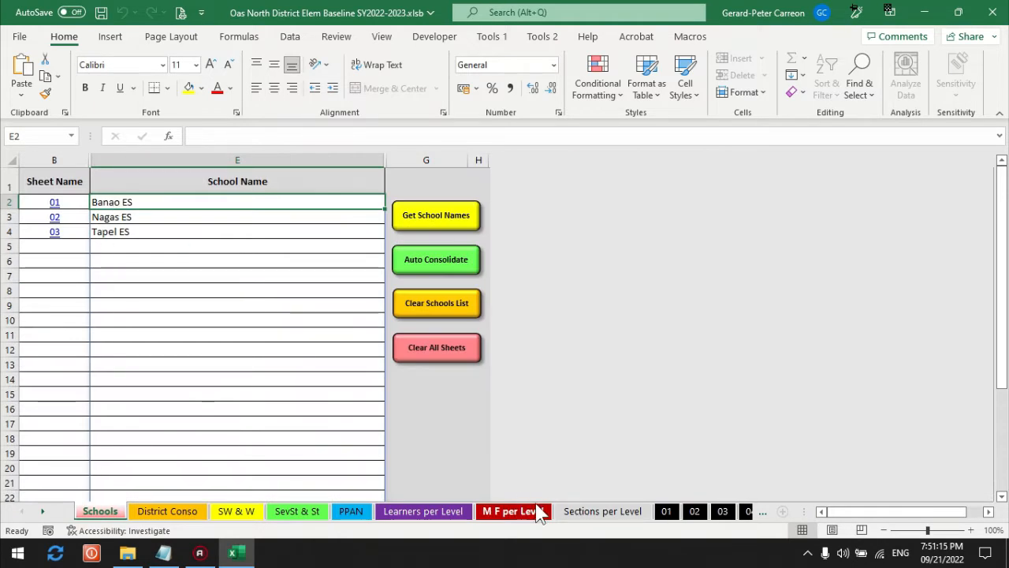
pyautogui.click(667, 512)
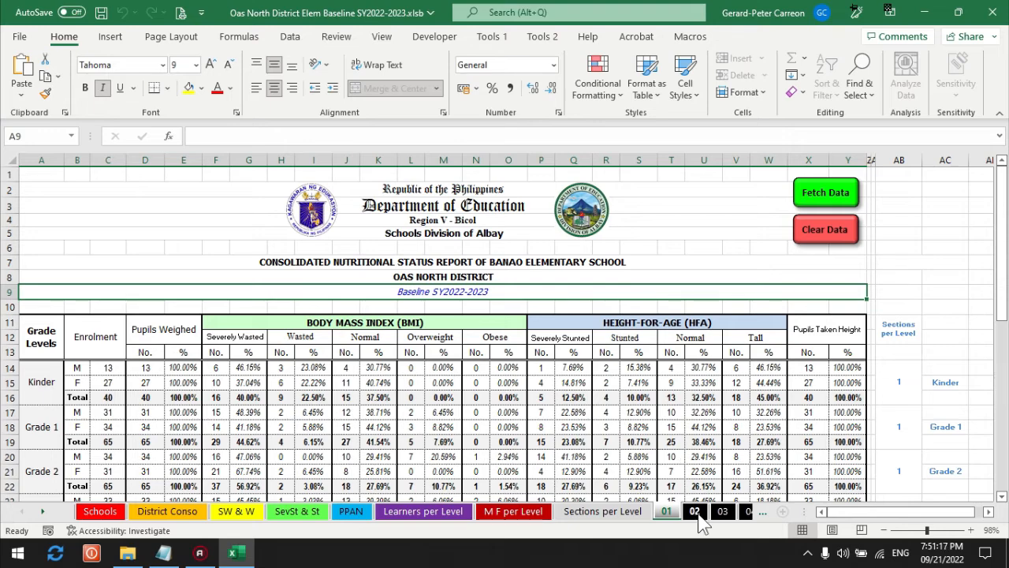
pyautogui.click(695, 513)
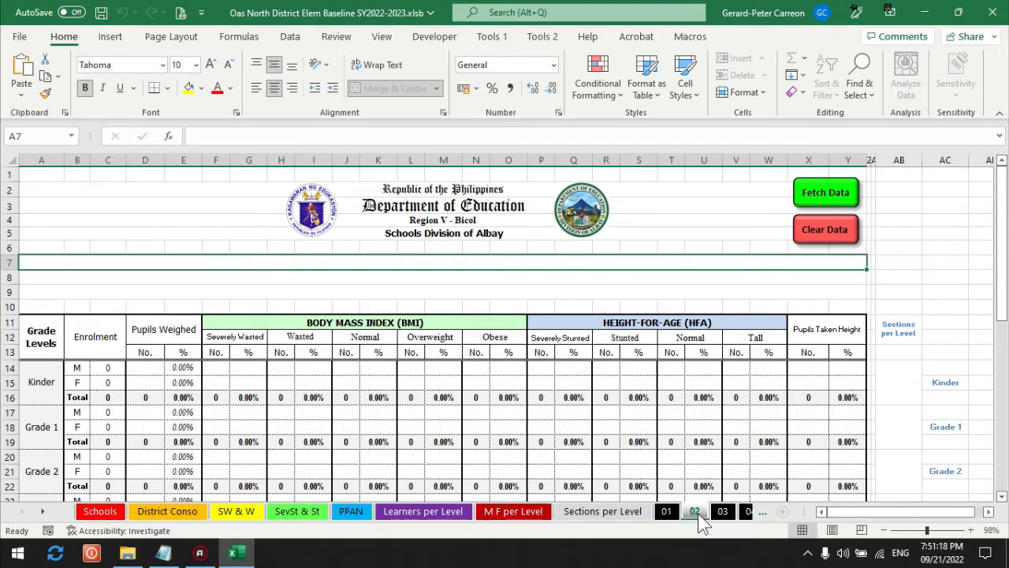
pyautogui.click(101, 511)
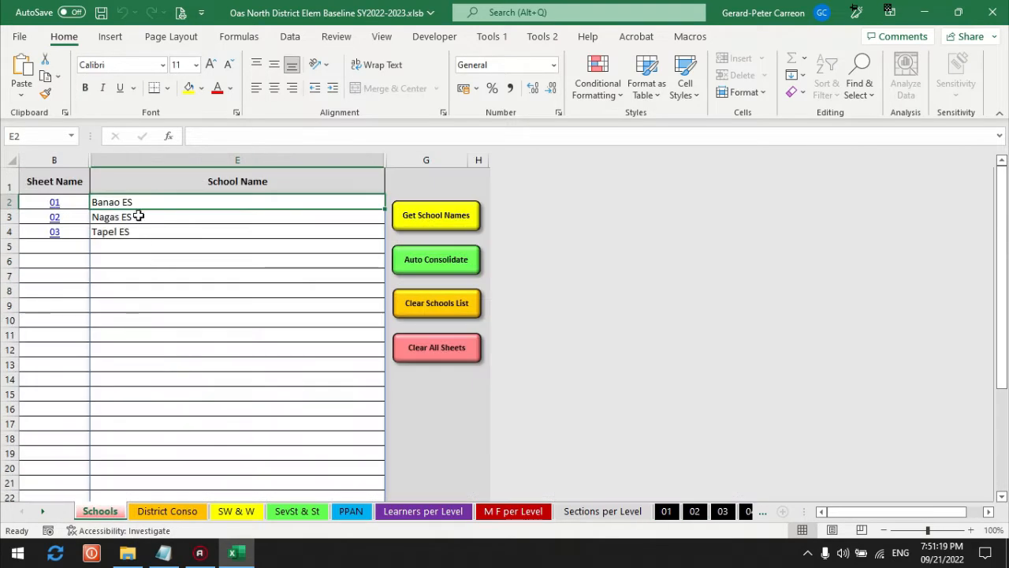
pyautogui.click(694, 512)
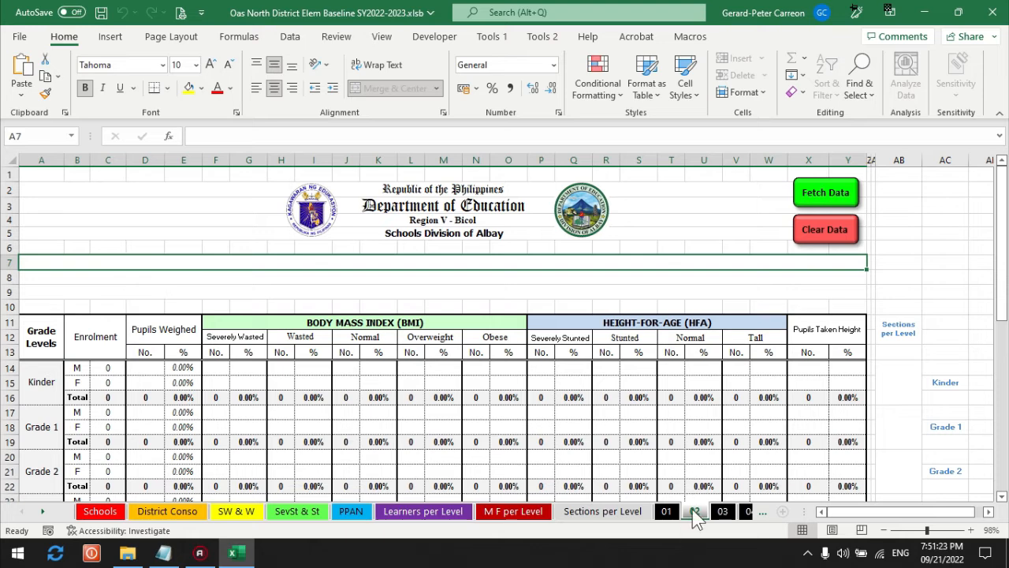
pyautogui.click(101, 513)
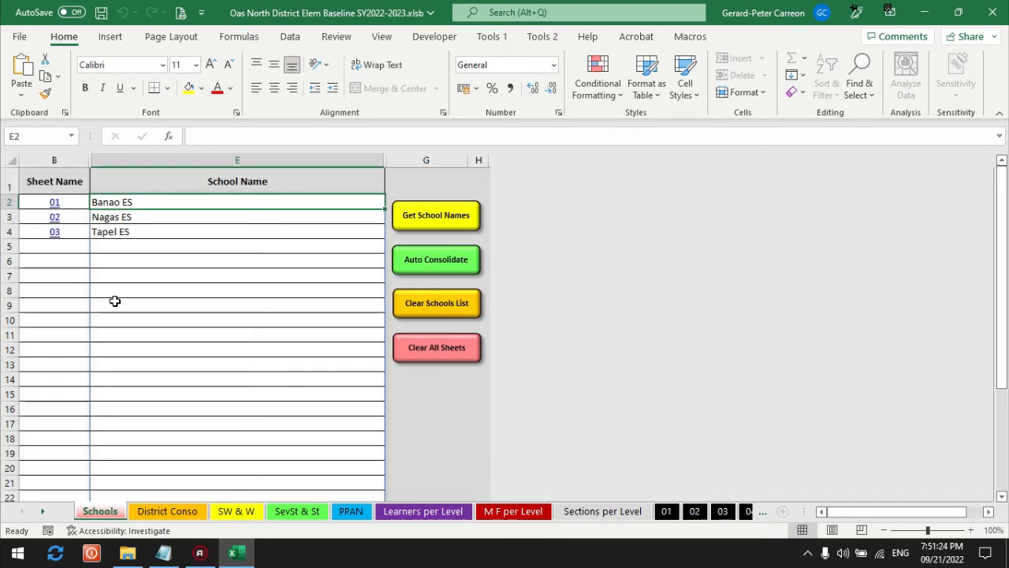
pyautogui.click(695, 511)
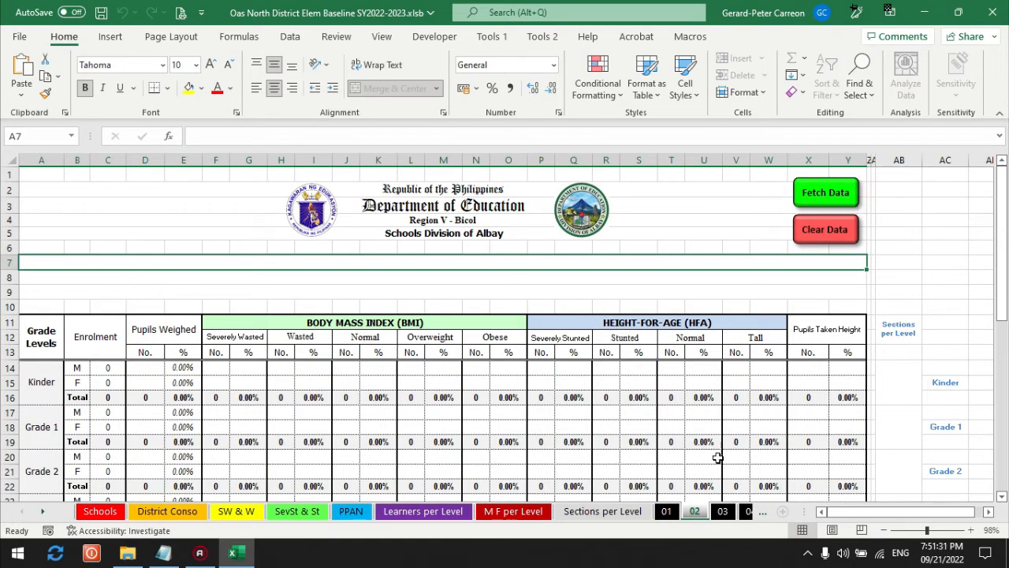
# Examine the Banao Elementary School report on sheet 01 from its heading through the grand totals and signatories, and return to its start.
pyautogui.click(666, 511)
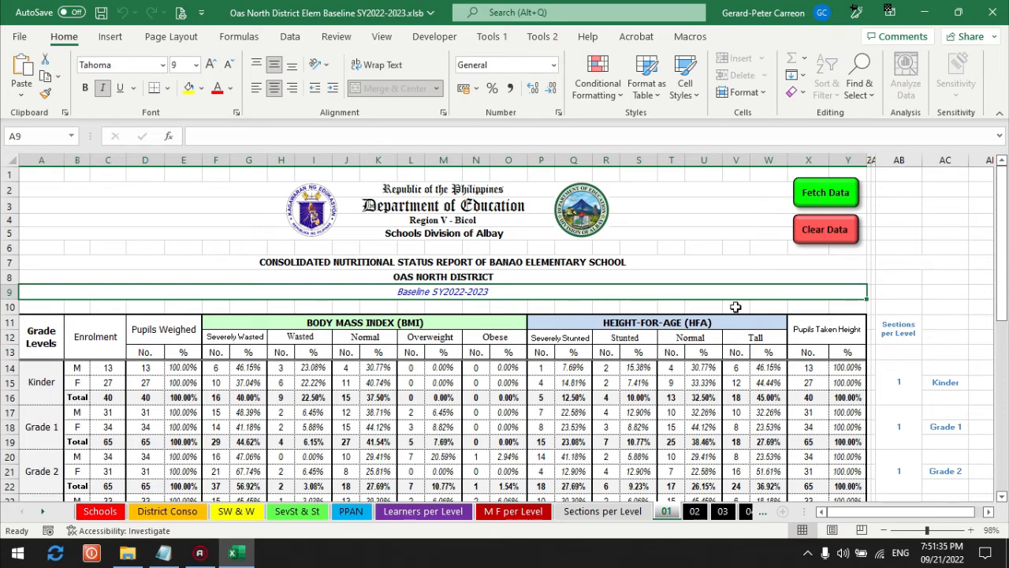
pyautogui.scroll(-2, 617, 371)
pyautogui.scroll(2, 617, 373)
pyautogui.scroll(-8, 613, 375)
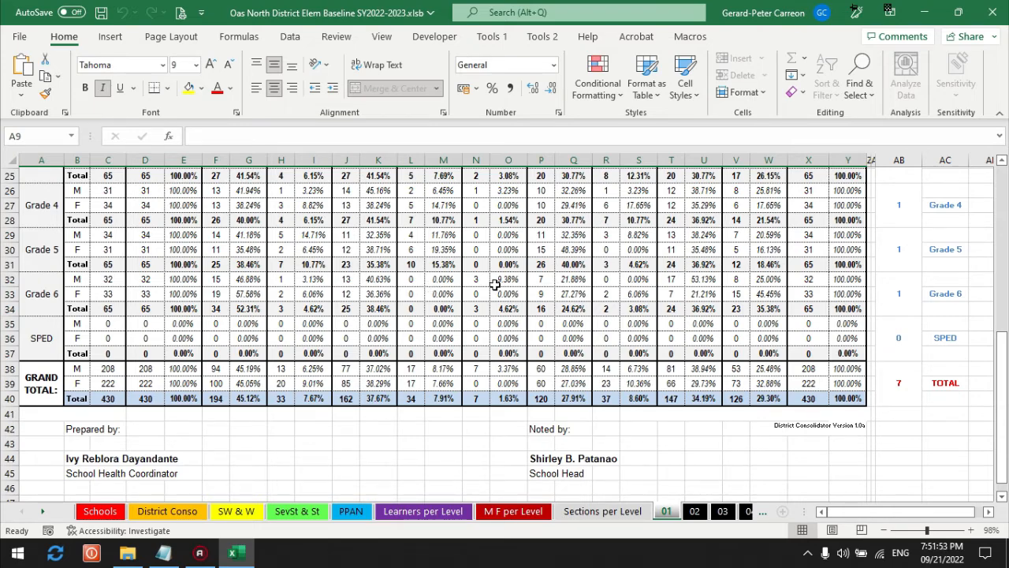
pyautogui.scroll(8, 494, 285)
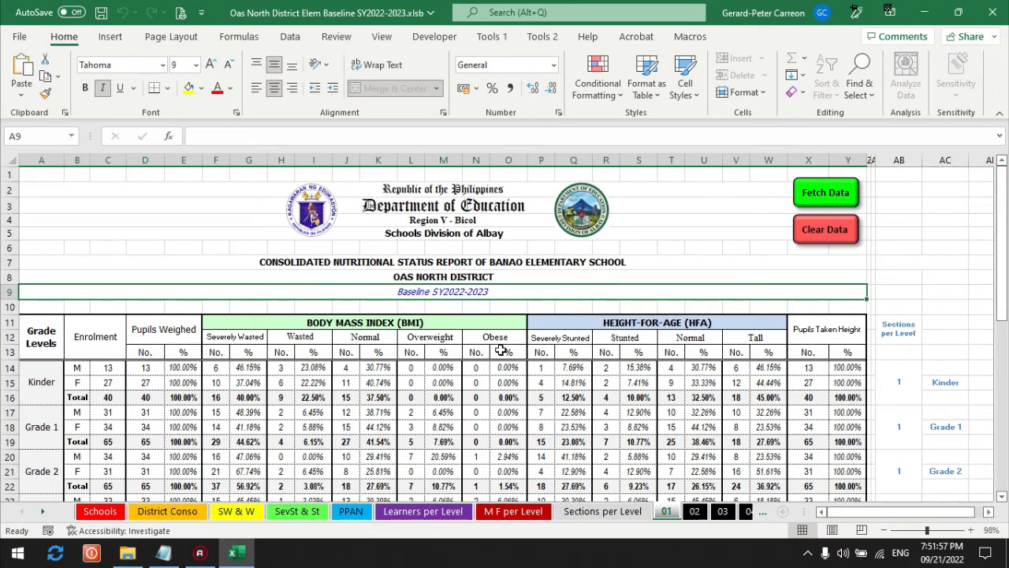
pyautogui.scroll(-7, 500, 350)
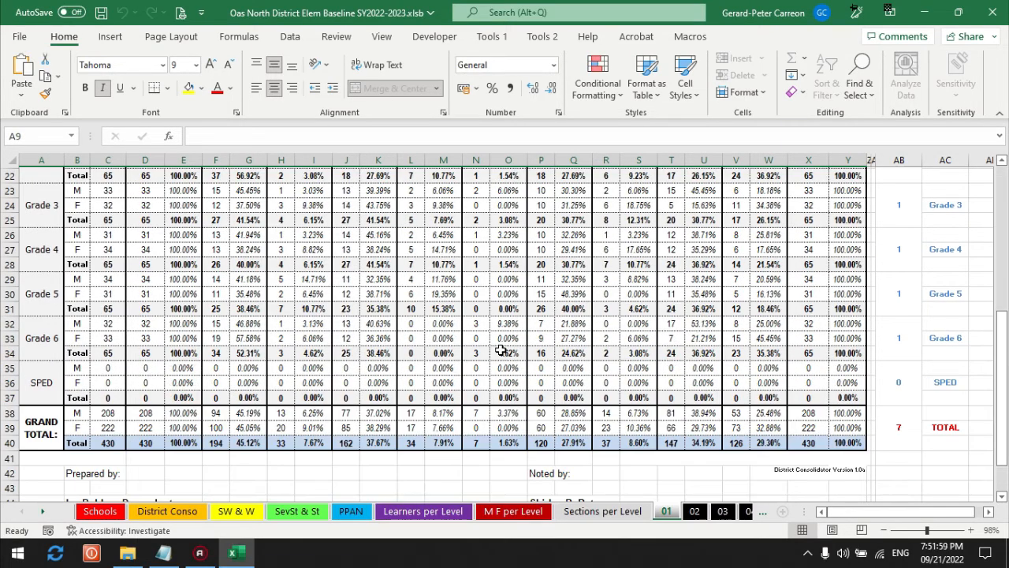
pyautogui.scroll(5, 500, 350)
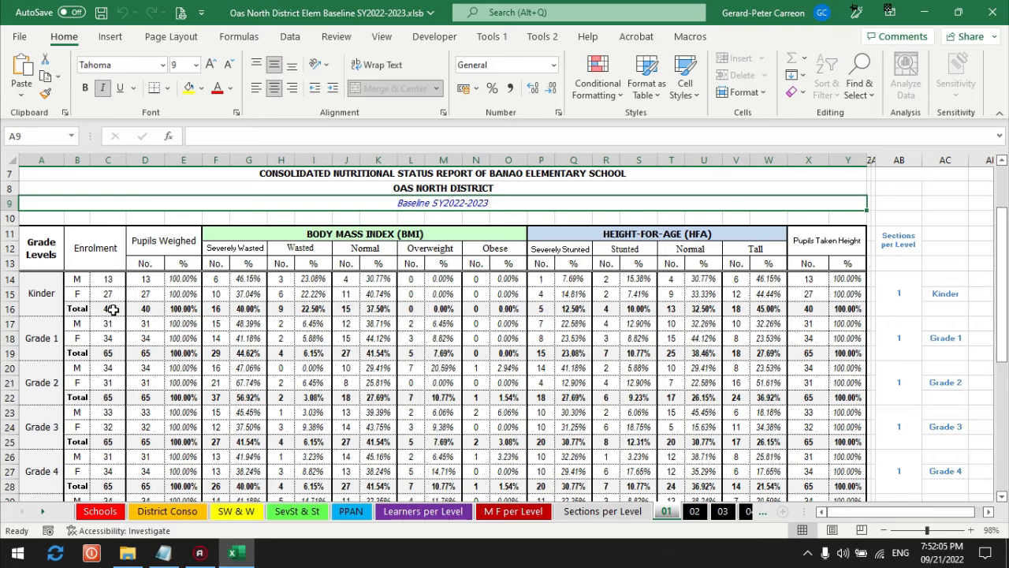
pyautogui.scroll(2, 631, 336)
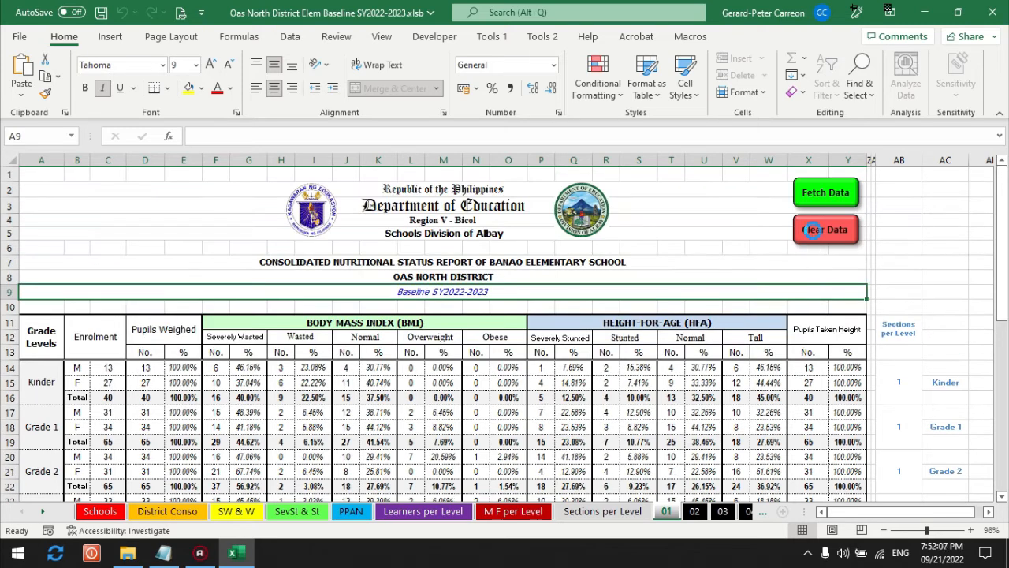
# Clear the fetched Banao ES data from sheet 01 and look over the table down to the signatories.
pyautogui.click(807, 229)
pyautogui.scroll(-8, 450, 387)
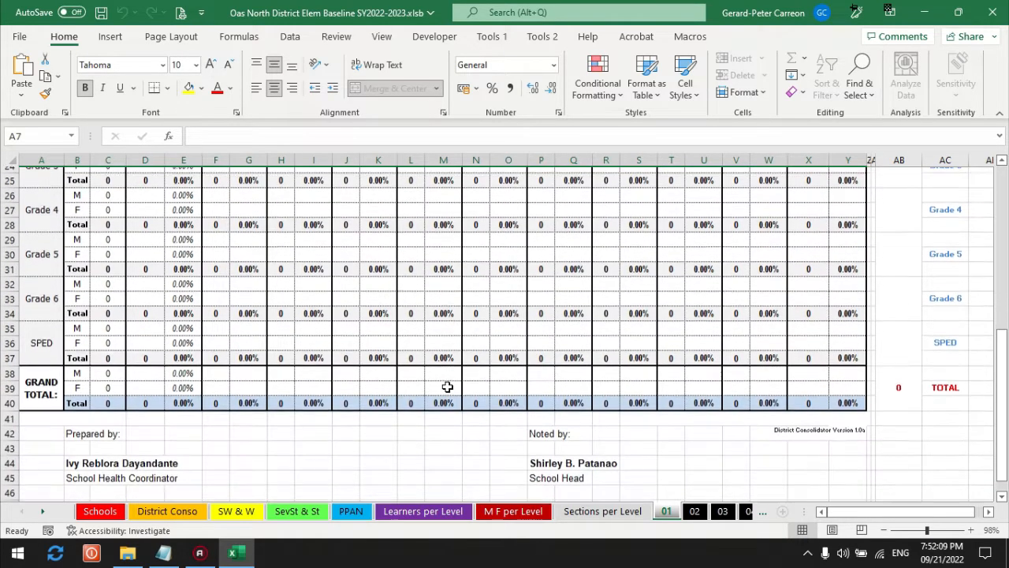
# Check the District Conso and SW & W sheets for remaining school figures, ending at the beginning of sheet 01.
pyautogui.click(167, 511)
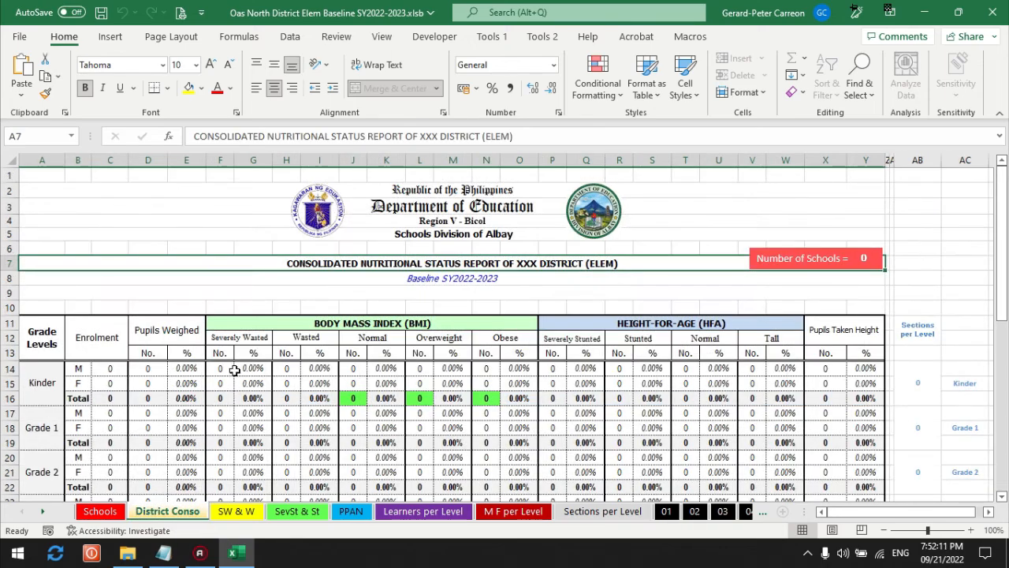
pyautogui.scroll(-5, 235, 371)
pyautogui.scroll(-1, 250, 411)
pyautogui.scroll(8, 251, 412)
pyautogui.click(236, 511)
pyautogui.scroll(-4, 293, 426)
pyautogui.scroll(4, 300, 401)
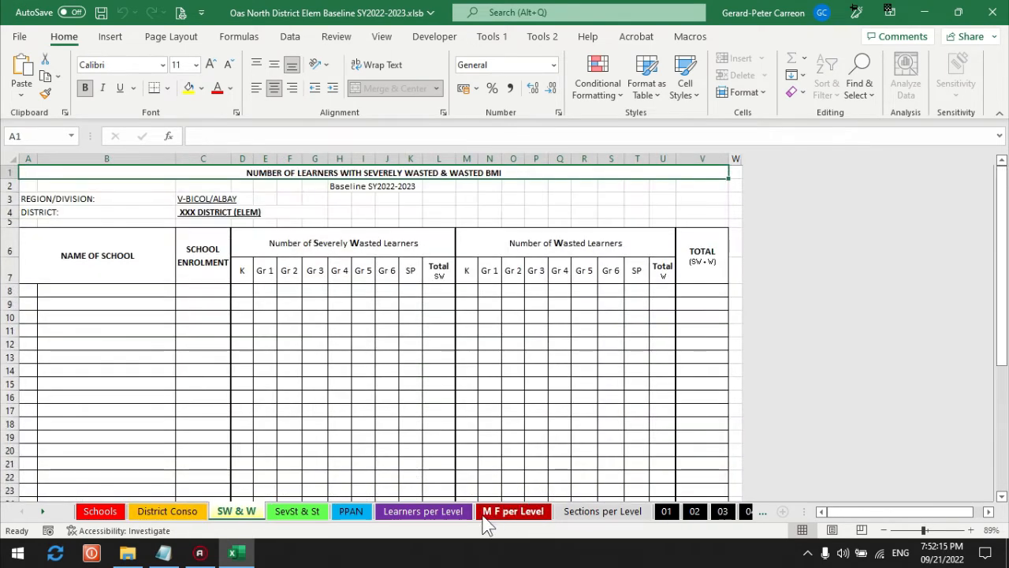
pyautogui.click(666, 511)
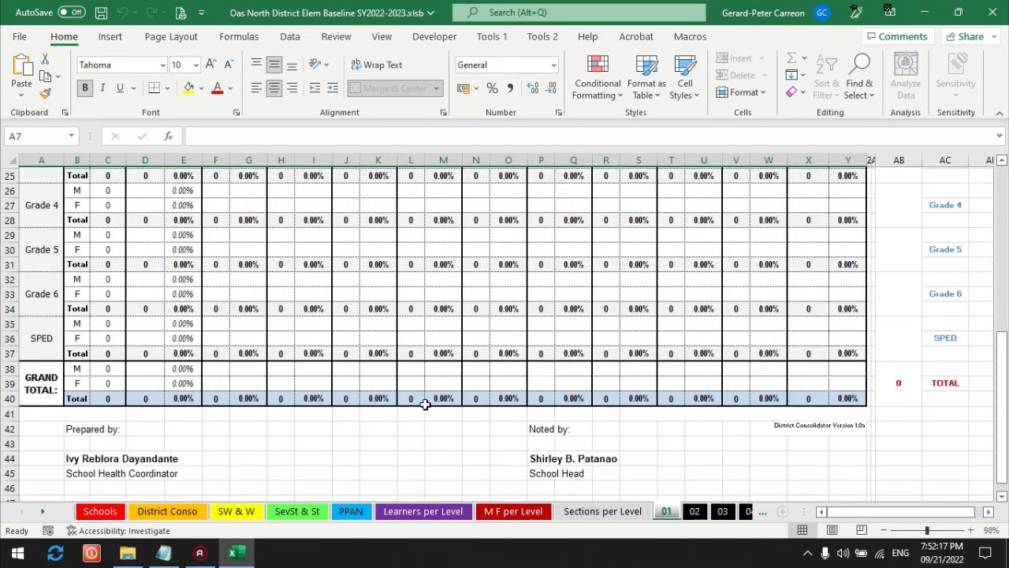
pyautogui.scroll(4, 456, 377)
pyautogui.scroll(5, 456, 377)
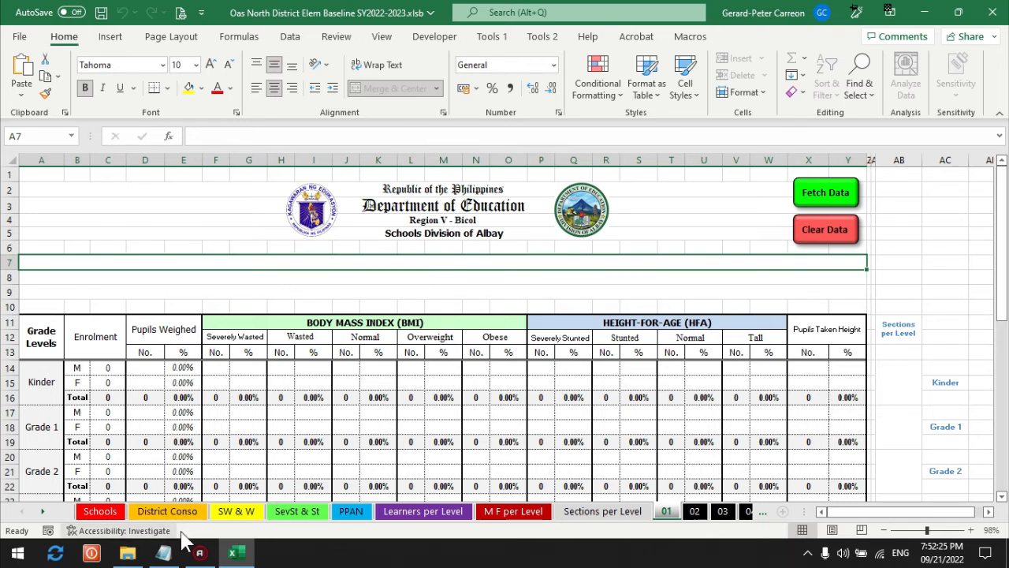
# Switch to File Explorer, open Banao ES Baseline SY2022-2023.xlsb from the PerSchoolData folder and look over its School Consolidated Data sheet.
pyautogui.click(230, 552)
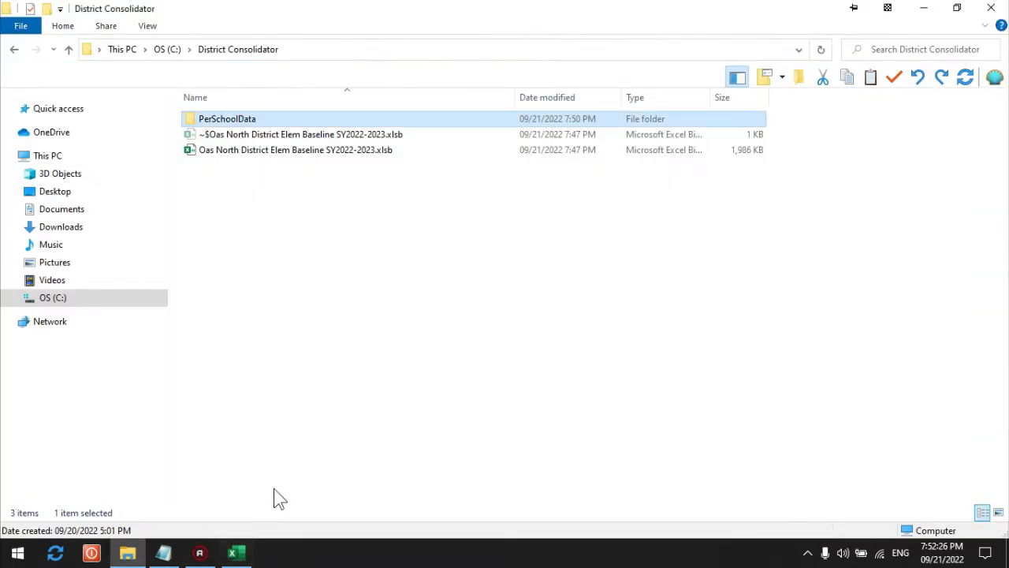
pyautogui.doubleClick(268, 122)
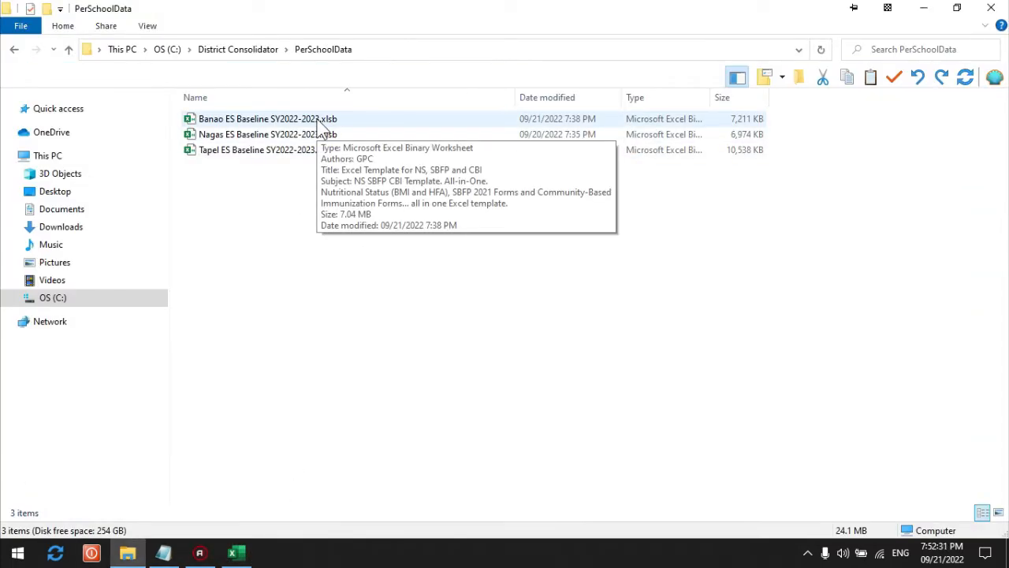
pyautogui.doubleClick(323, 126)
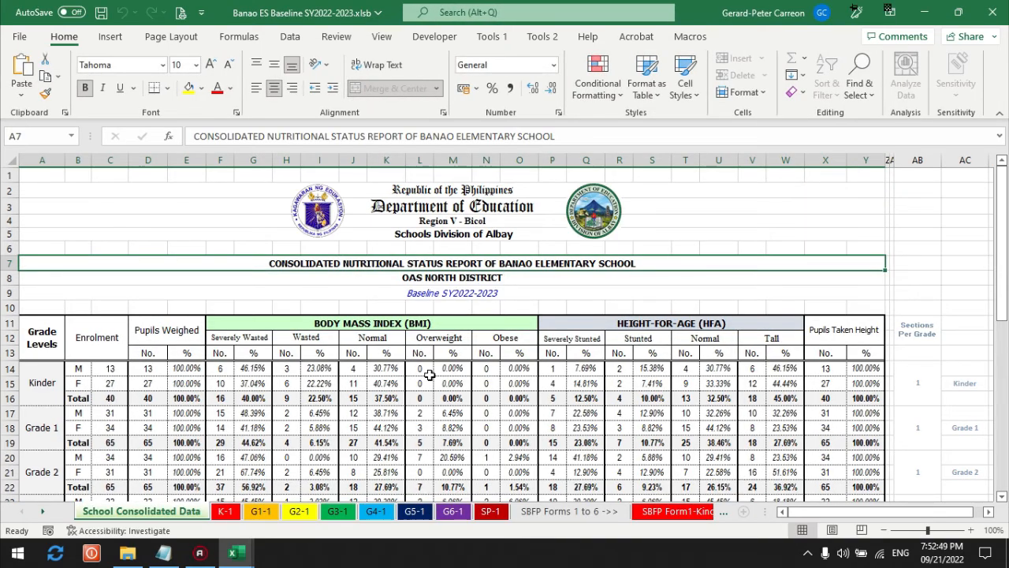
pyautogui.scroll(-8, 229, 406)
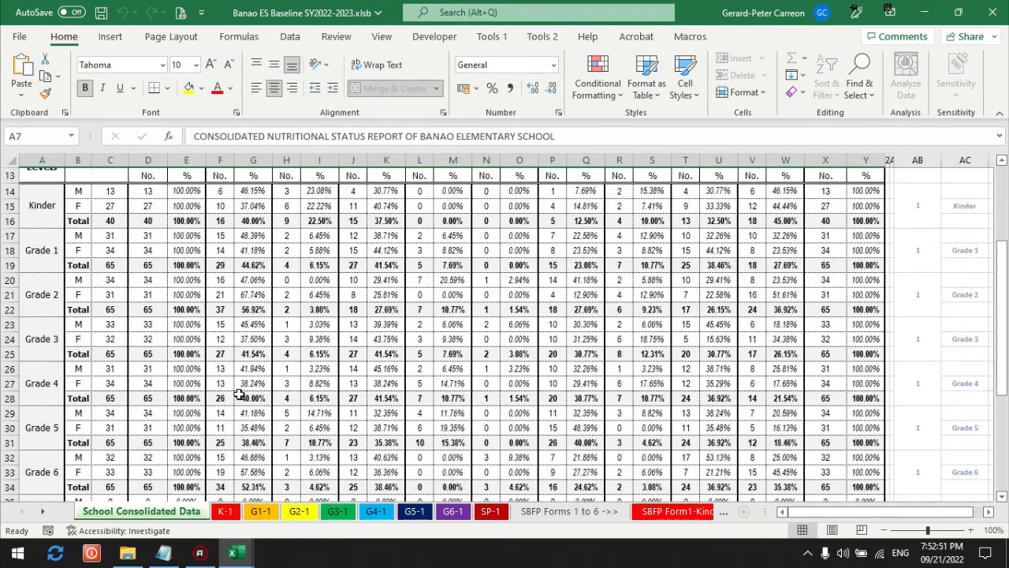
pyautogui.scroll(5, 240, 393)
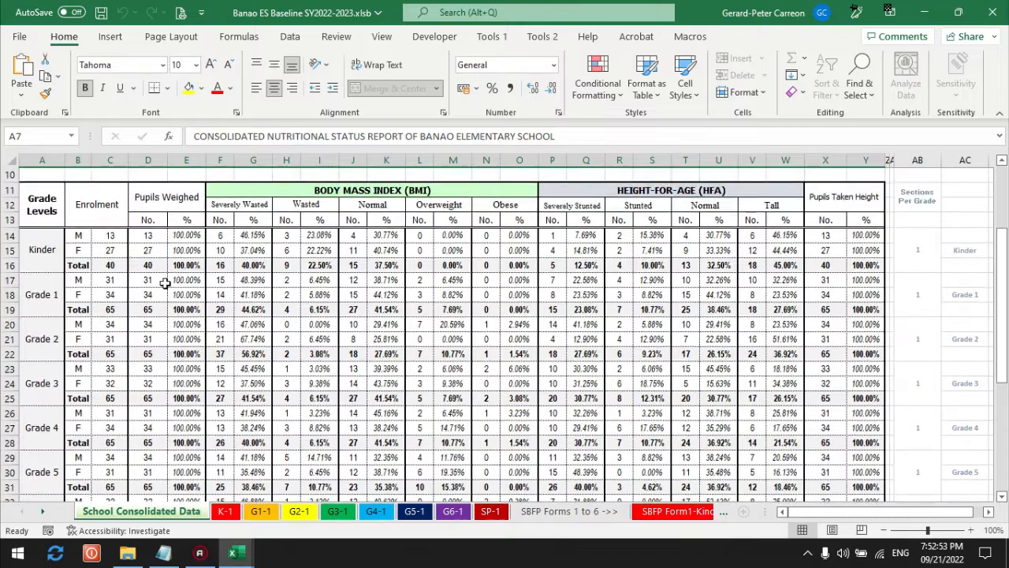
# Locate the end of the K-1 pupil list and copy the two late enrollees' records from Notepad.
pyautogui.click(229, 514)
pyautogui.scroll(-10, 282, 395)
pyautogui.scroll(-7, 193, 402)
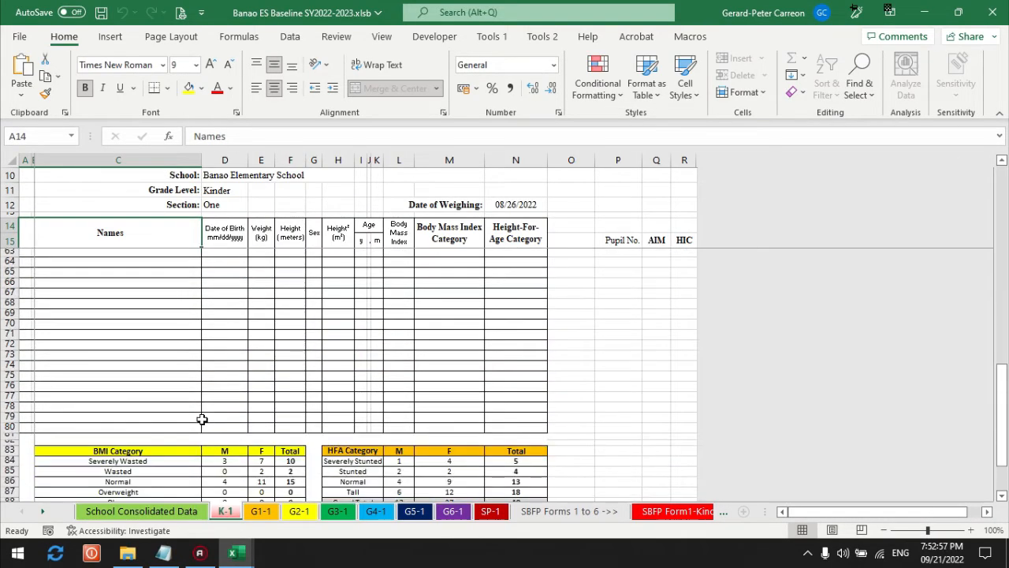
pyautogui.scroll(6, 253, 398)
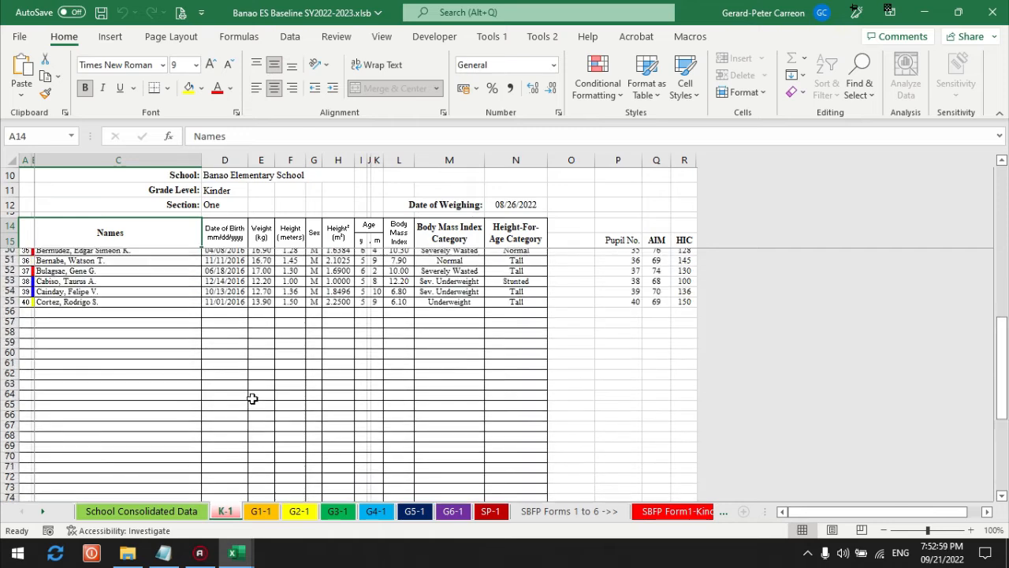
pyautogui.click(163, 553)
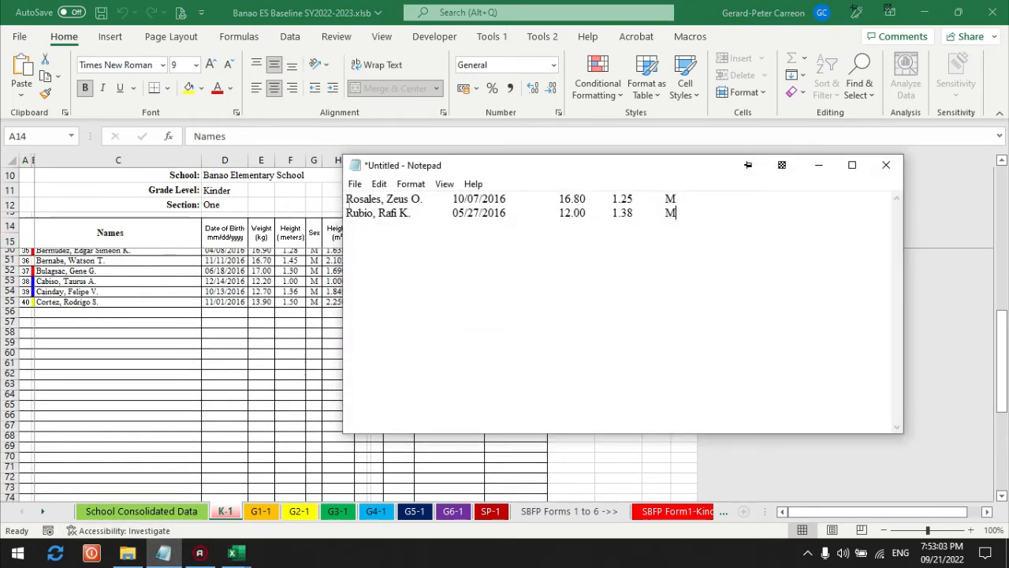
pyautogui.moveTo(347, 199); pyautogui.dragTo(697, 215)
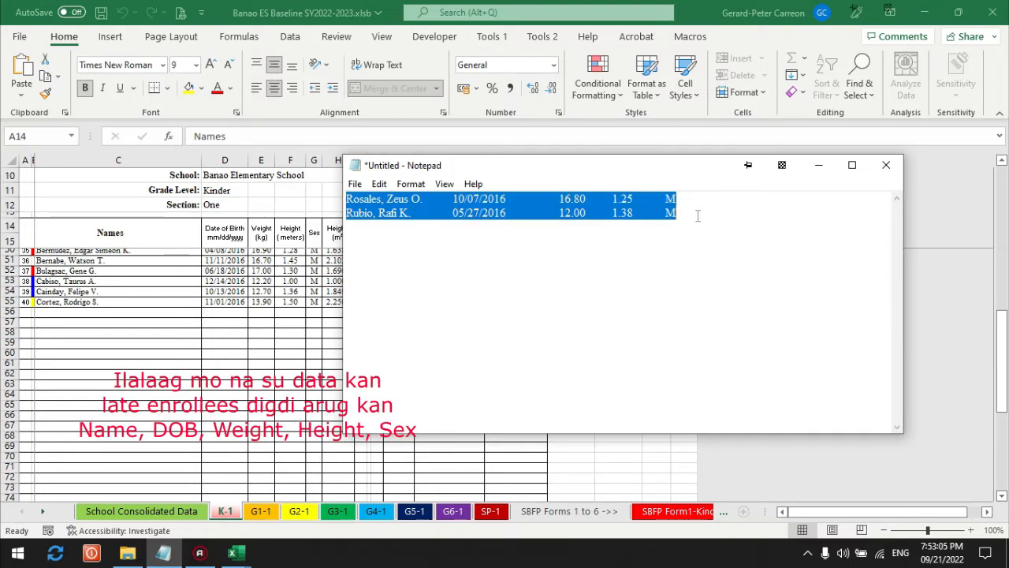
pyautogui.rightClick(645, 222)
pyautogui.click(699, 257)
pyautogui.click(818, 165)
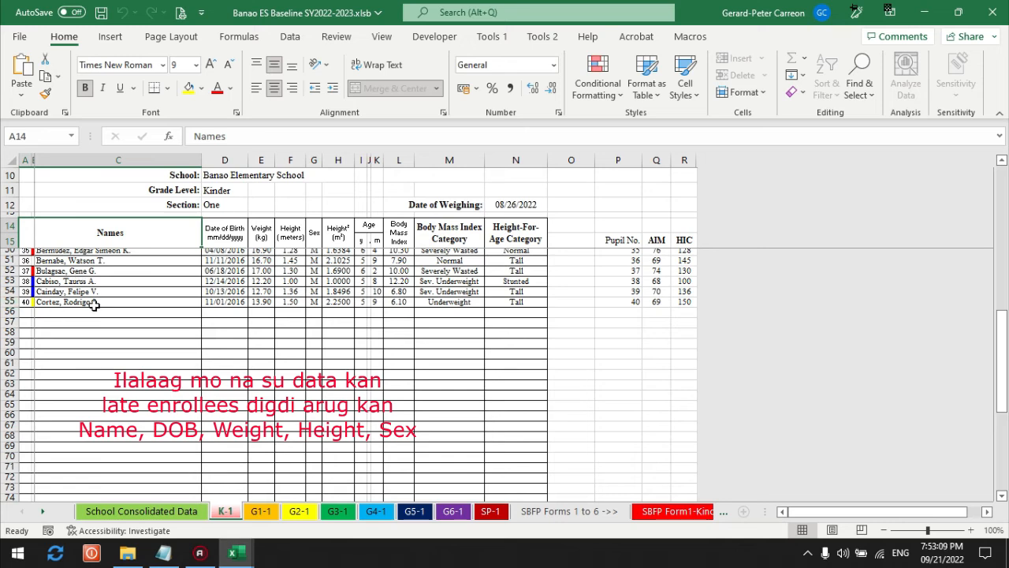
# Paste the copied late enrollees' records into K-1 from cell C56, directly below the last pupil.
pyautogui.click(60, 313)
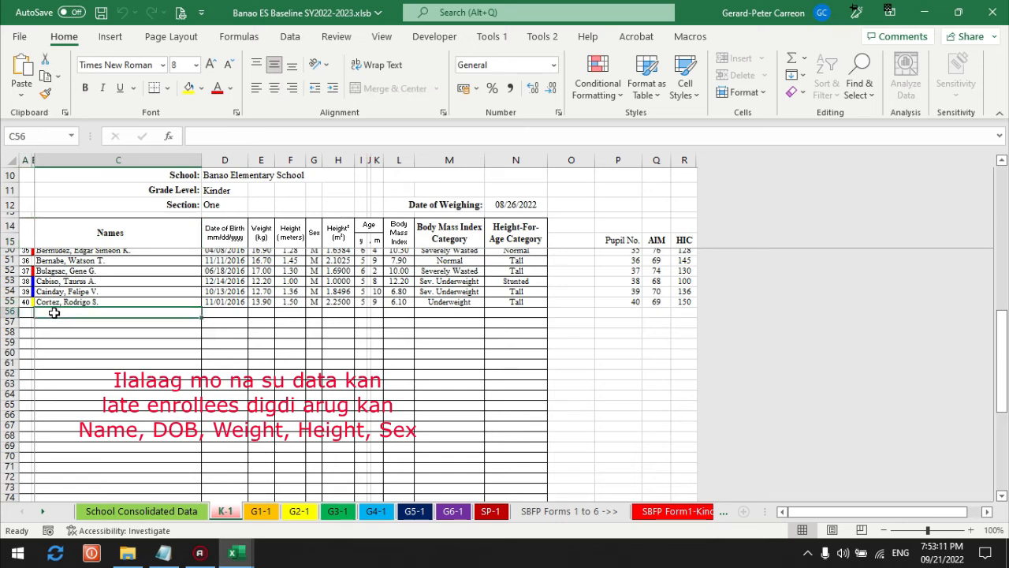
pyautogui.rightClick(54, 313)
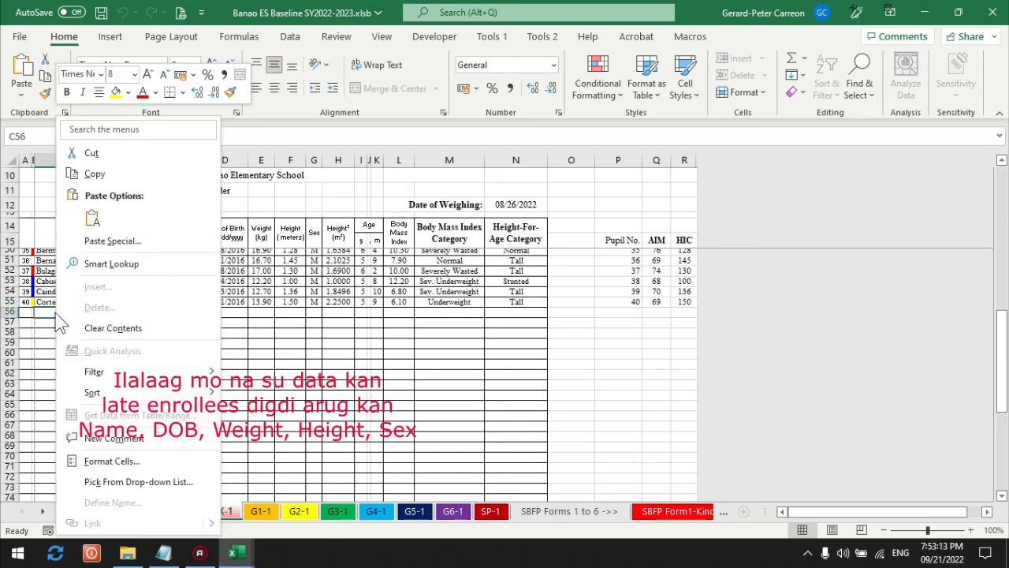
pyautogui.click(93, 216)
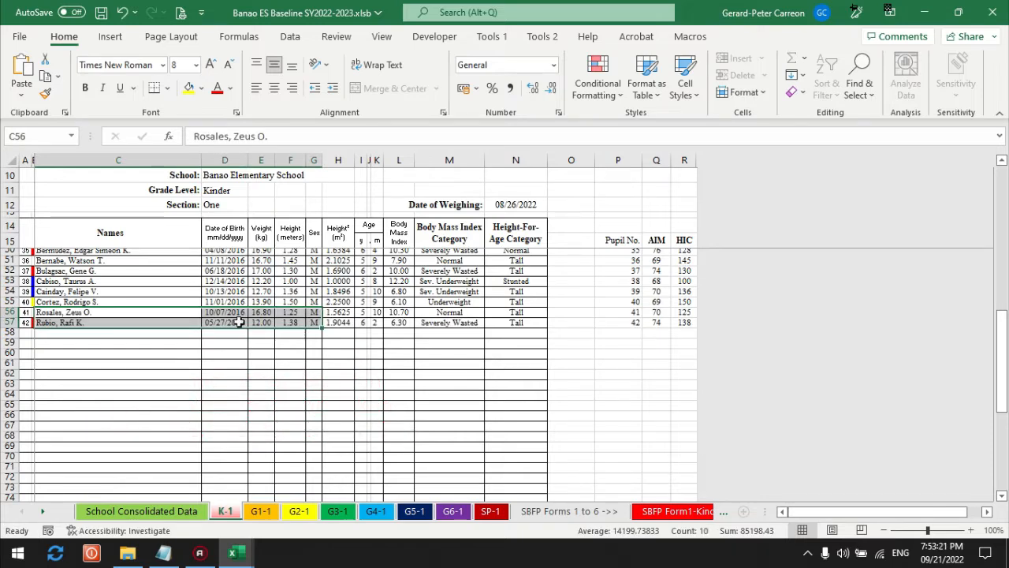
pyautogui.click(56, 313)
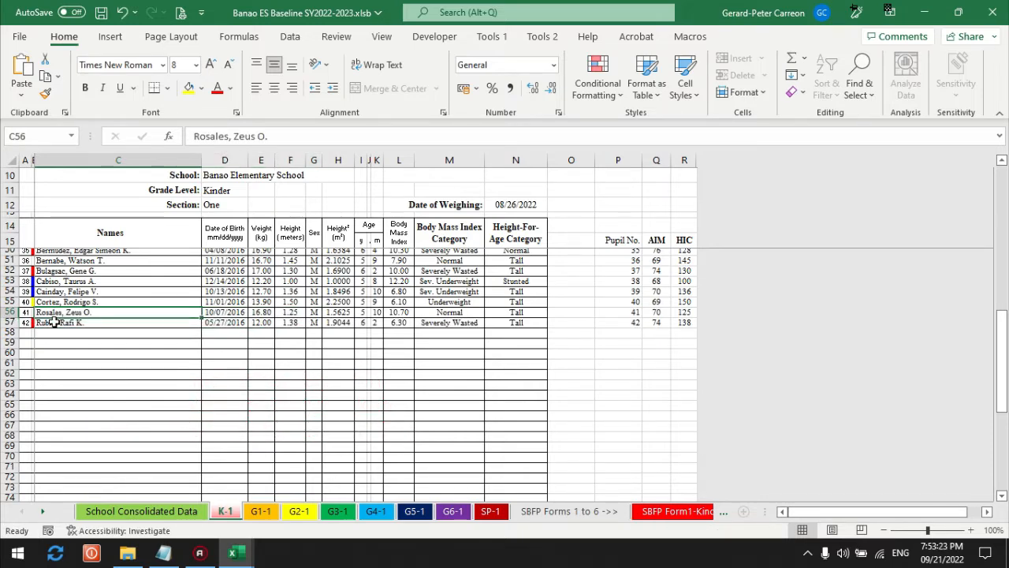
# Check the K-1 summary and the Kinder total of pupils weighed on the School Consolidated Data sheet.
pyautogui.scroll(-7, 147, 371)
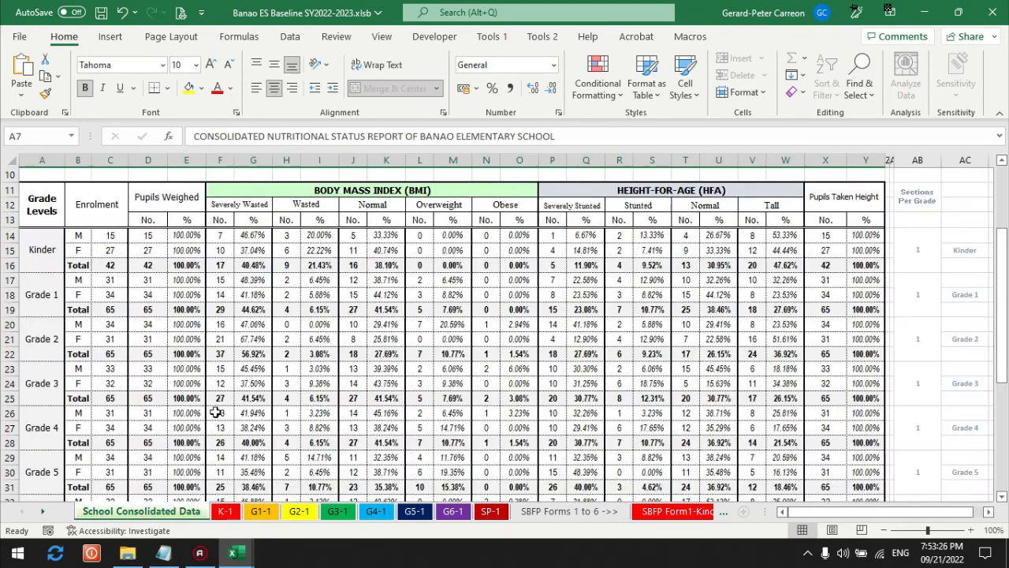
pyautogui.click(169, 511)
pyautogui.scroll(-1, 234, 355)
pyautogui.scroll(1, 229, 371)
pyautogui.click(150, 264)
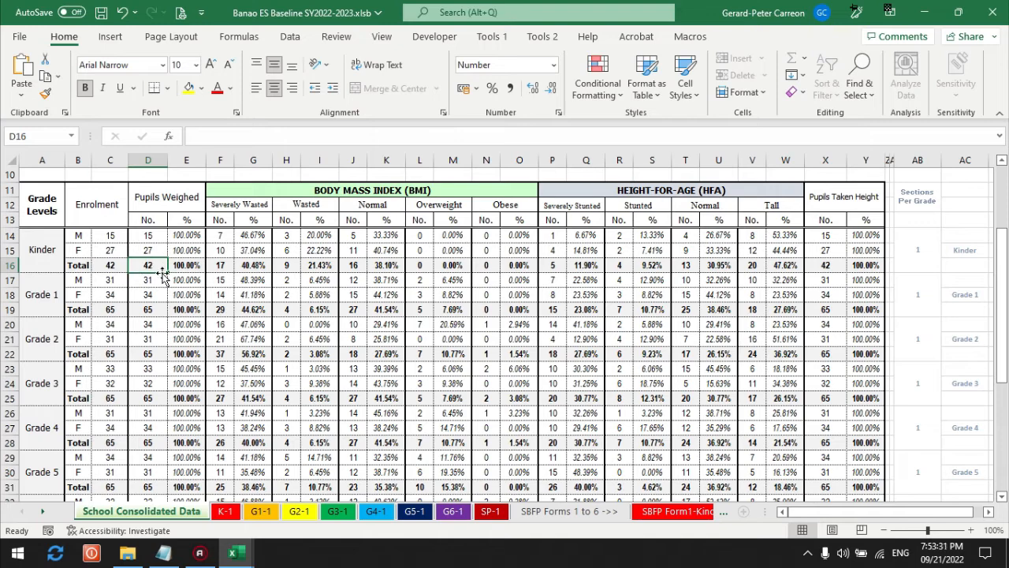
# Recheck the two added pupil rows on K-1 and save the Banao ES workbook.
pyautogui.click(226, 514)
pyautogui.scroll(5, 236, 450)
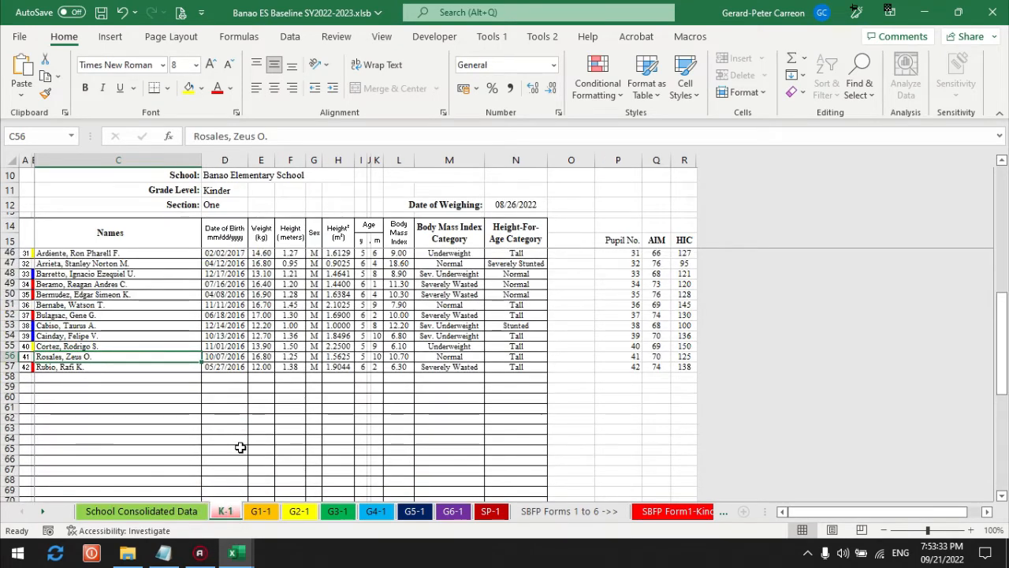
pyautogui.click(45, 366)
pyautogui.moveTo(45, 357); pyautogui.dragTo(260, 367)
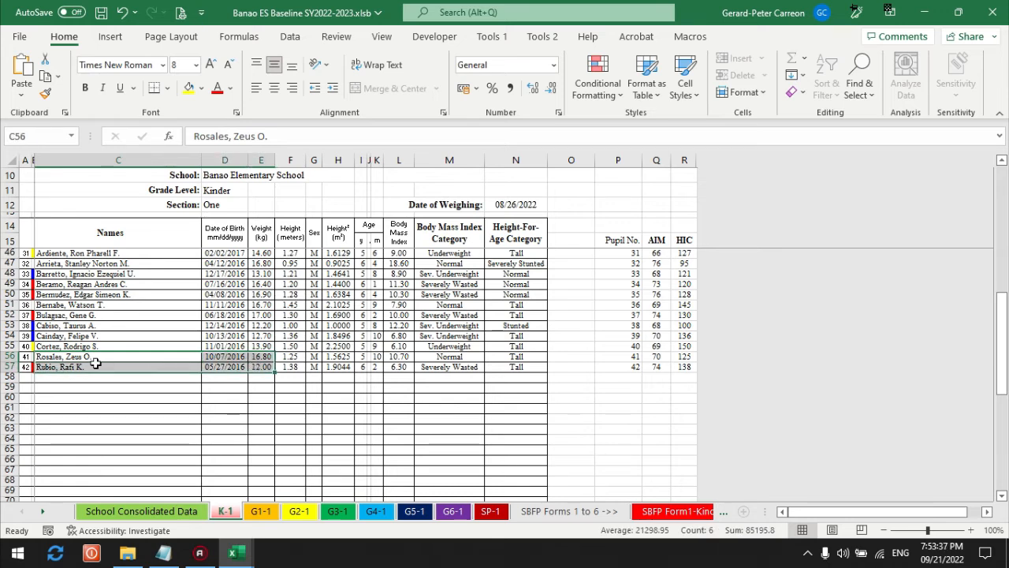
pyautogui.click(102, 13)
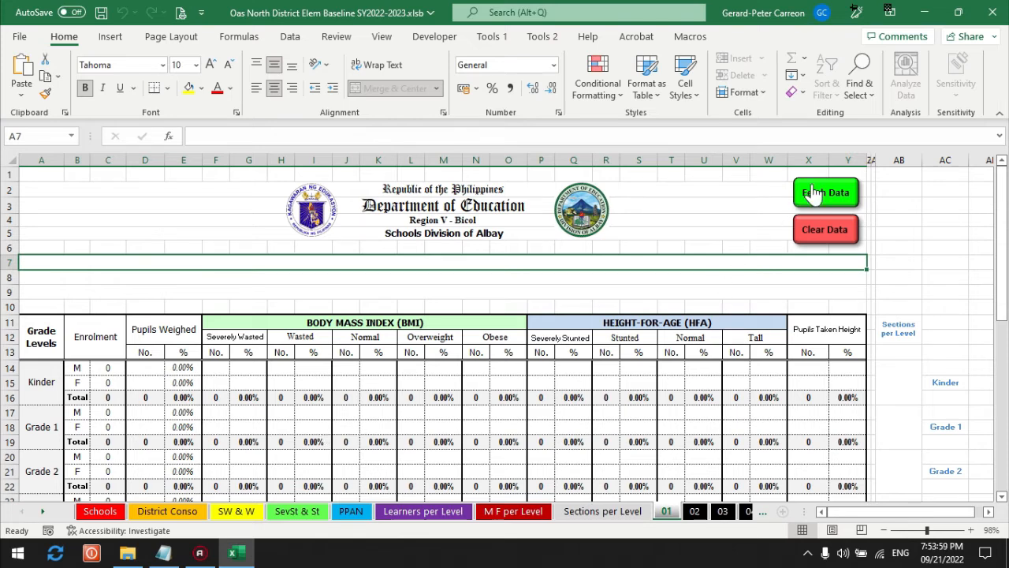
# Fetch the updated Banao ES data into sheet 01 of the district workbook and check its Kinder and grand totals.
pyautogui.click(814, 196)
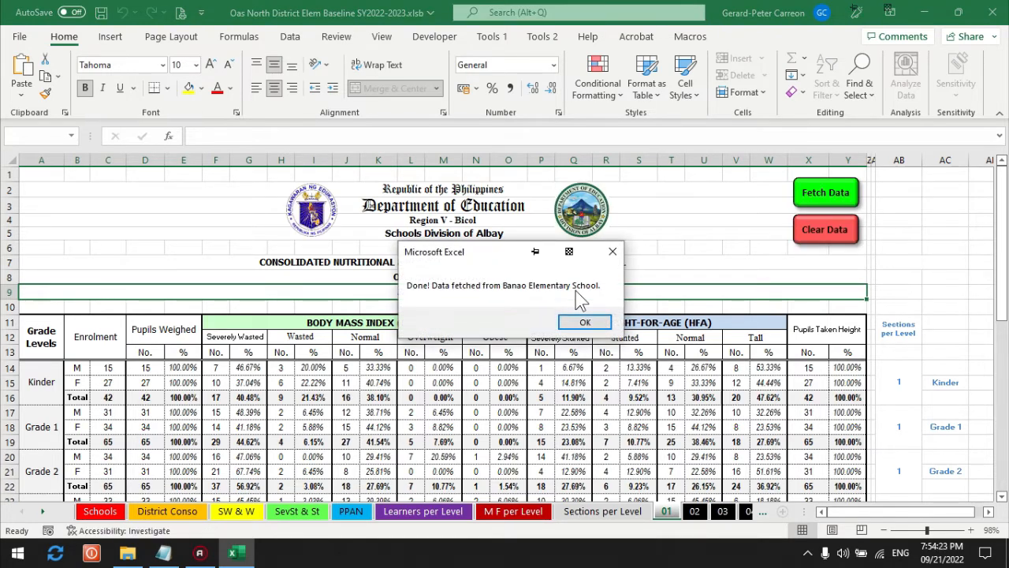
pyautogui.click(580, 321)
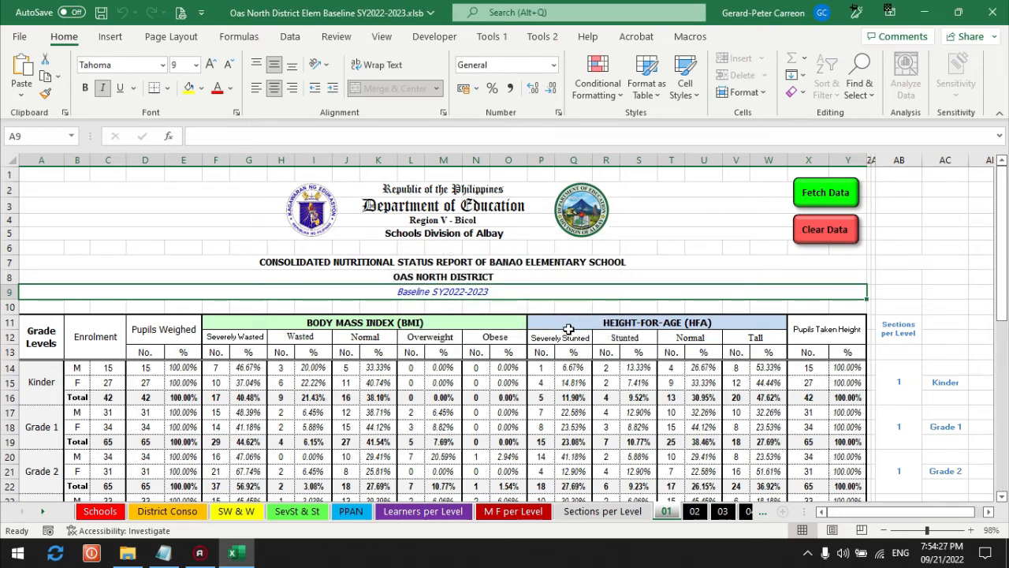
pyautogui.scroll(-3, 569, 330)
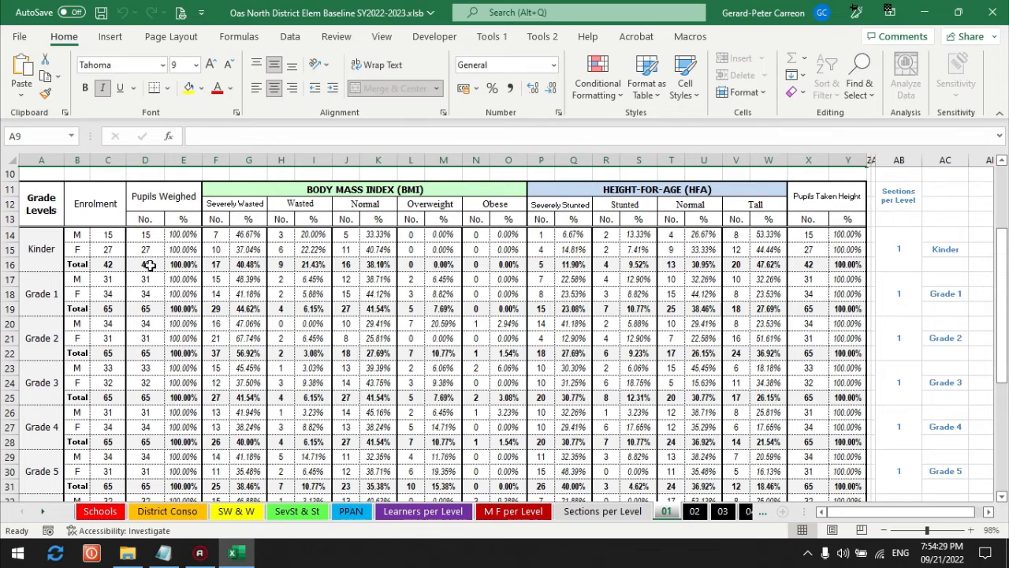
pyautogui.click(147, 264)
pyautogui.scroll(-5, 231, 314)
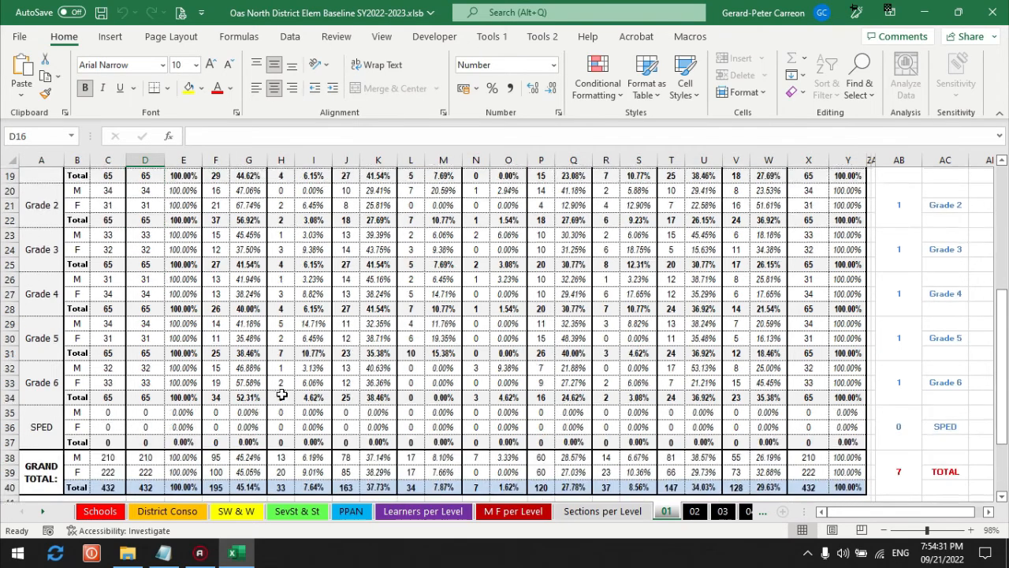
pyautogui.scroll(4, 167, 372)
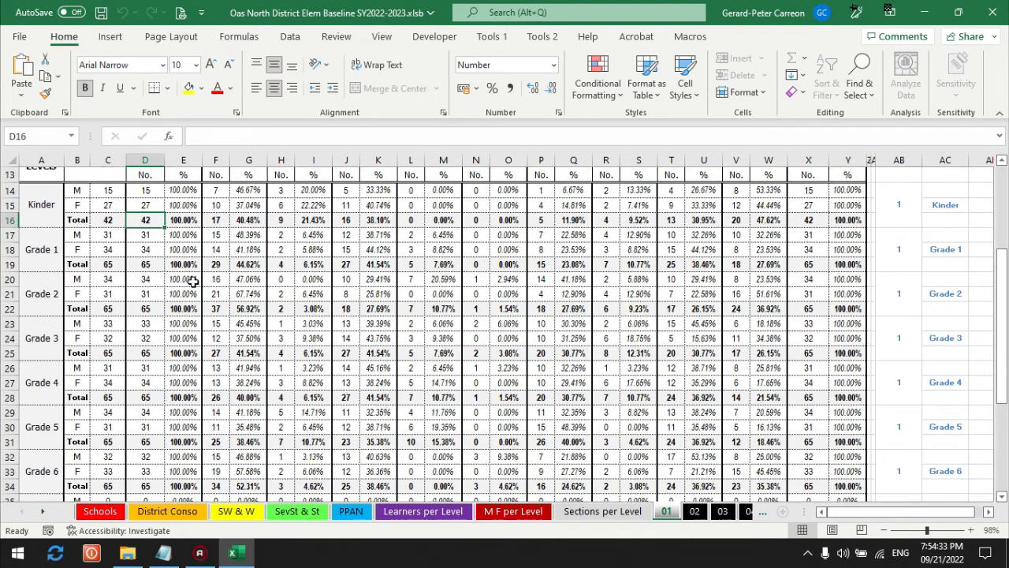
pyautogui.scroll(2, 190, 280)
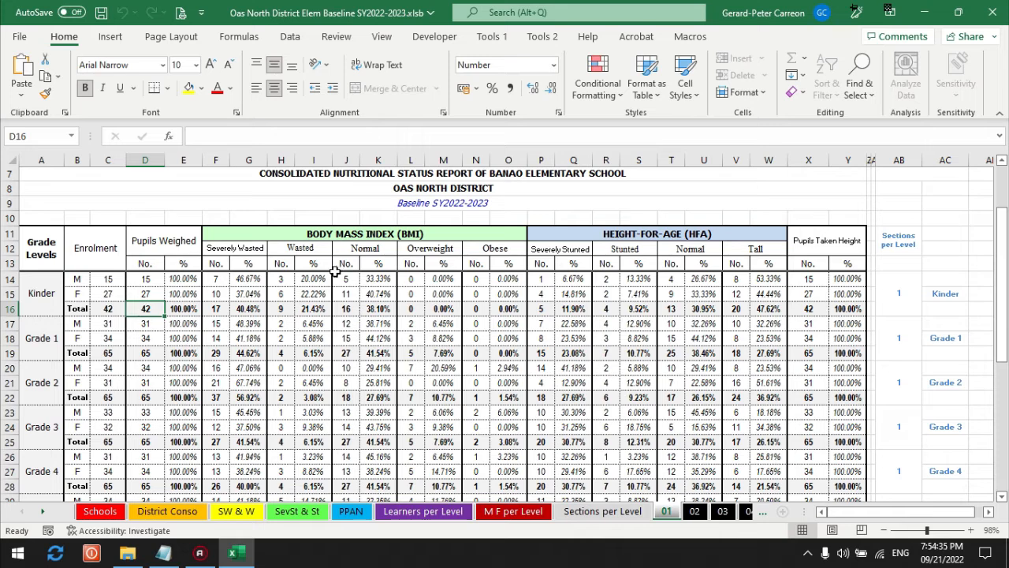
pyautogui.scroll(2, 599, 338)
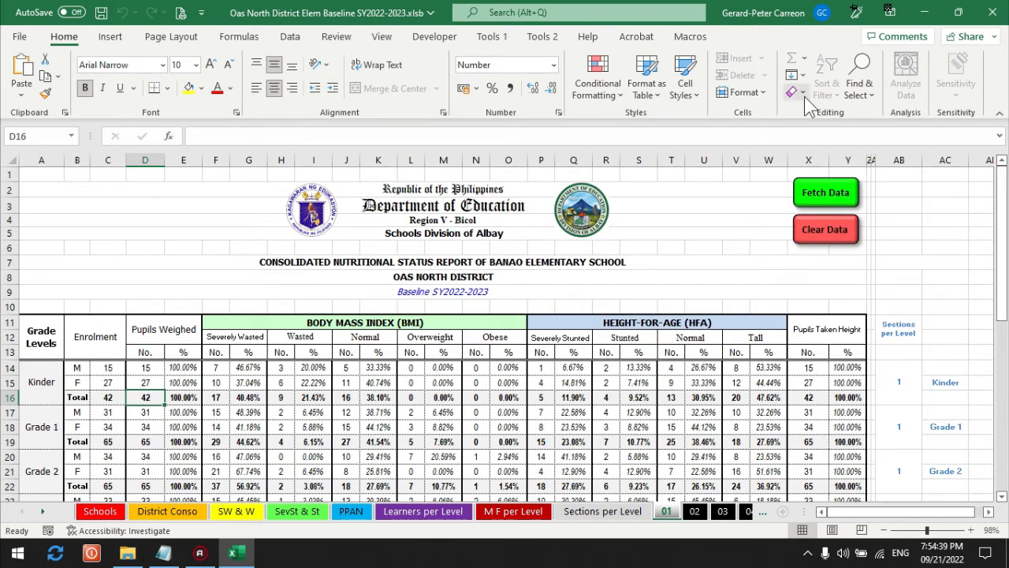
# Clear the data from sheet 01 and compare sheets 01 and 02 with the Schools list, ending on Schools.
pyautogui.click(817, 237)
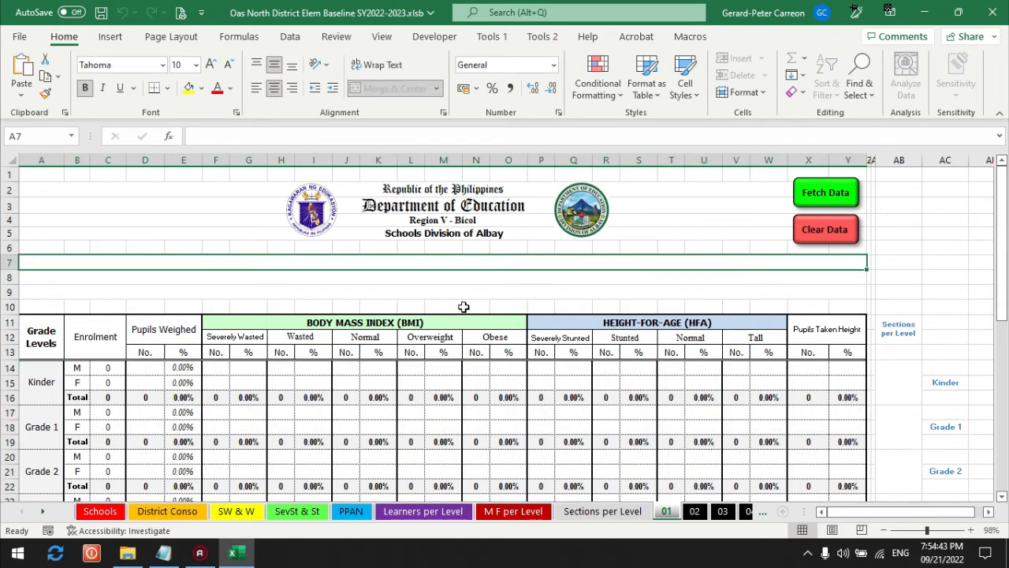
pyautogui.click(100, 511)
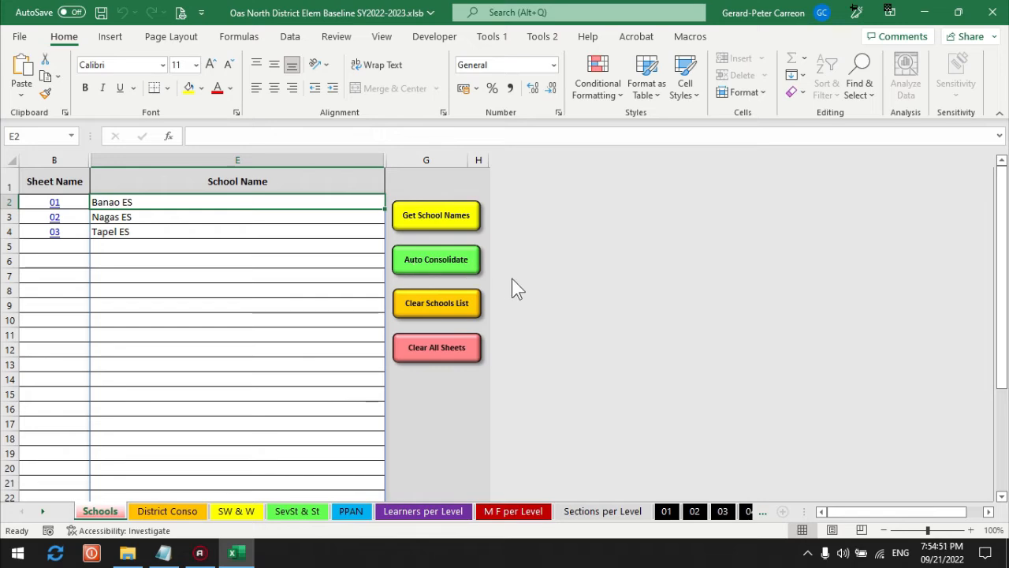
pyautogui.click(668, 514)
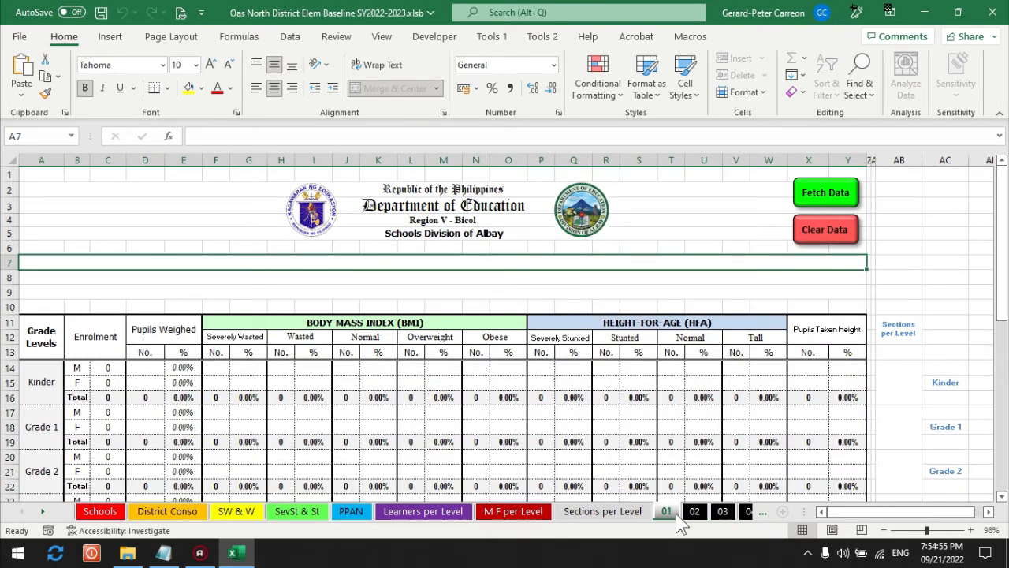
pyautogui.click(693, 511)
pyautogui.click(100, 511)
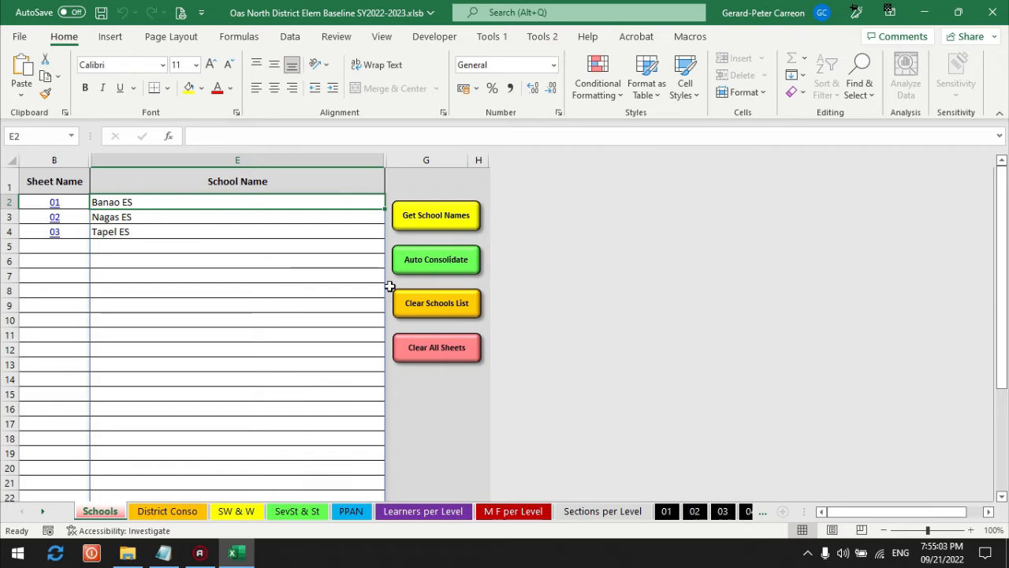
# Run Auto Consolidate for the district's elementary schools and dismiss the completion message.
pyautogui.click(434, 264)
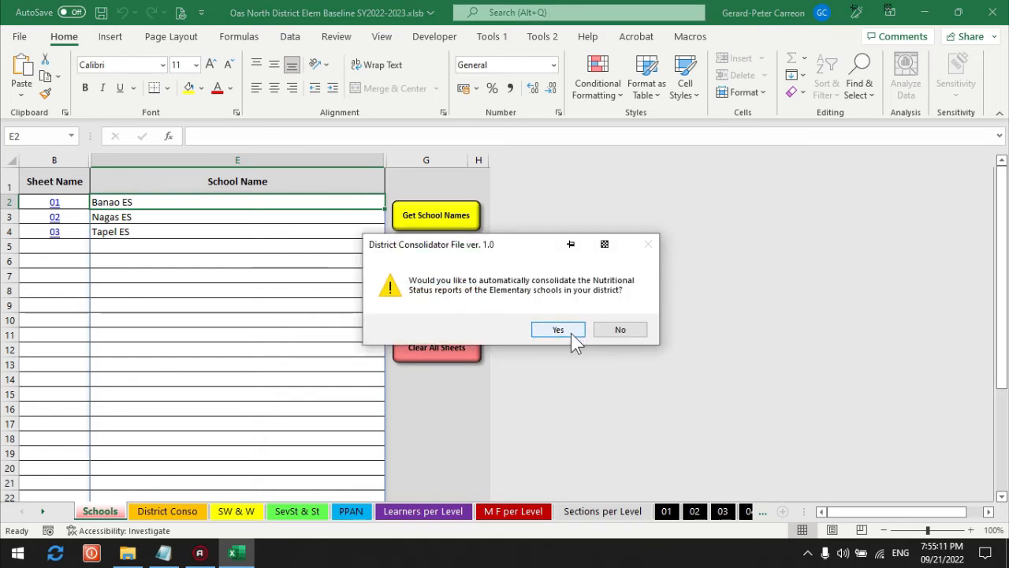
pyautogui.click(572, 332)
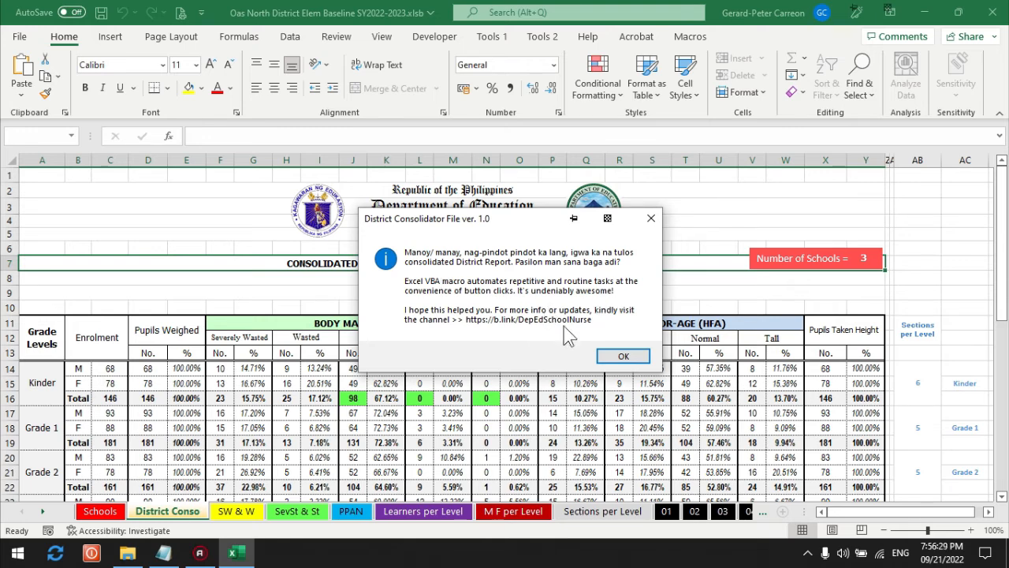
pyautogui.click(619, 356)
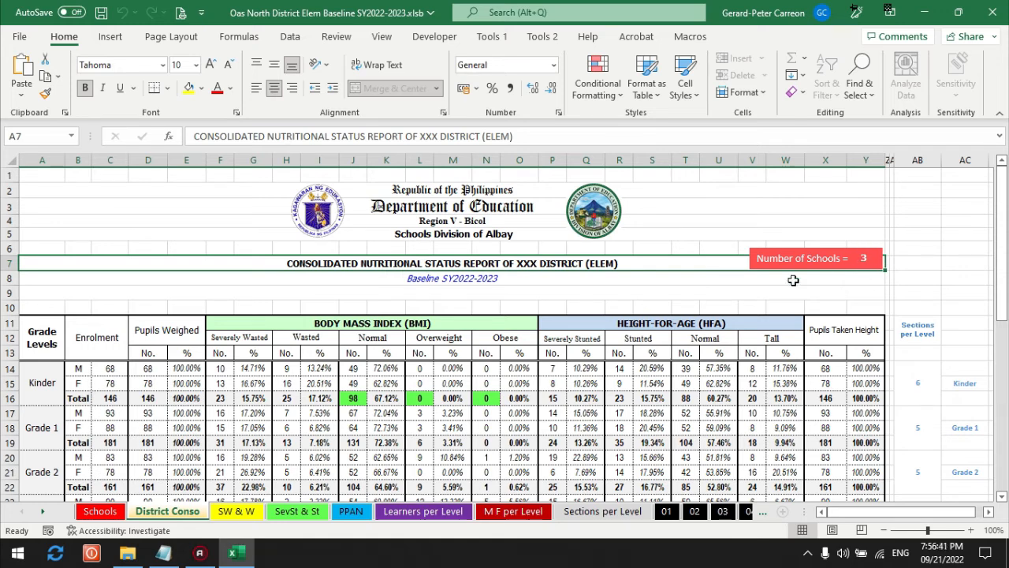
# Compare the Schools list with District Conso and review the SW & W, SevSt & St, Learners per Level, M F per Level and Sections per Level sheets.
pyautogui.click(100, 511)
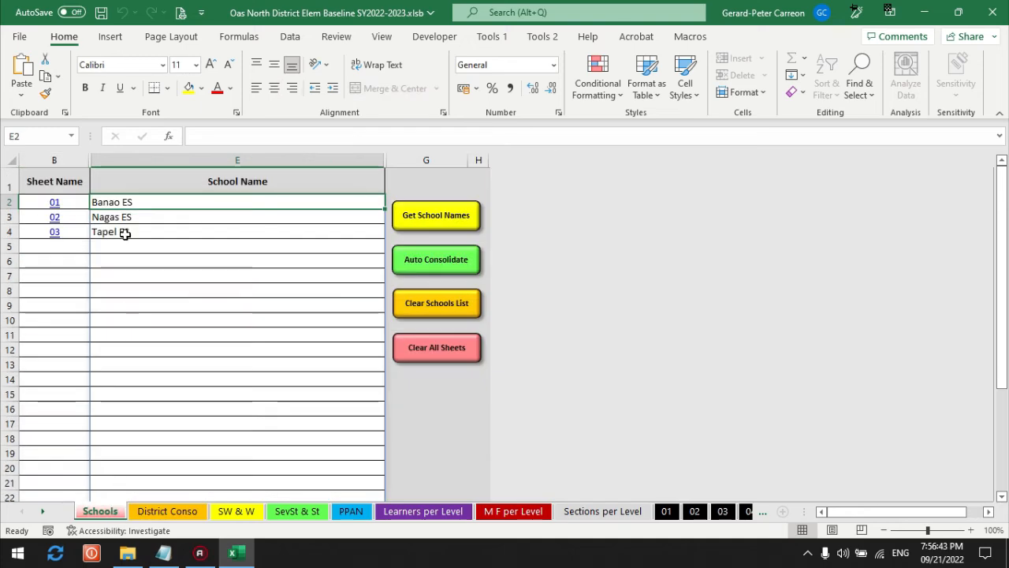
pyautogui.click(167, 513)
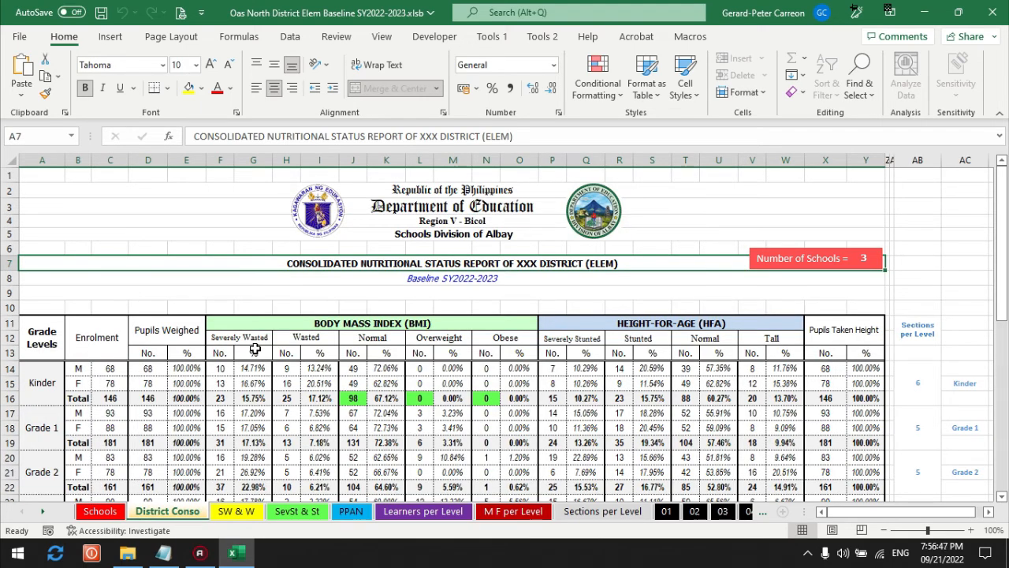
pyautogui.click(237, 513)
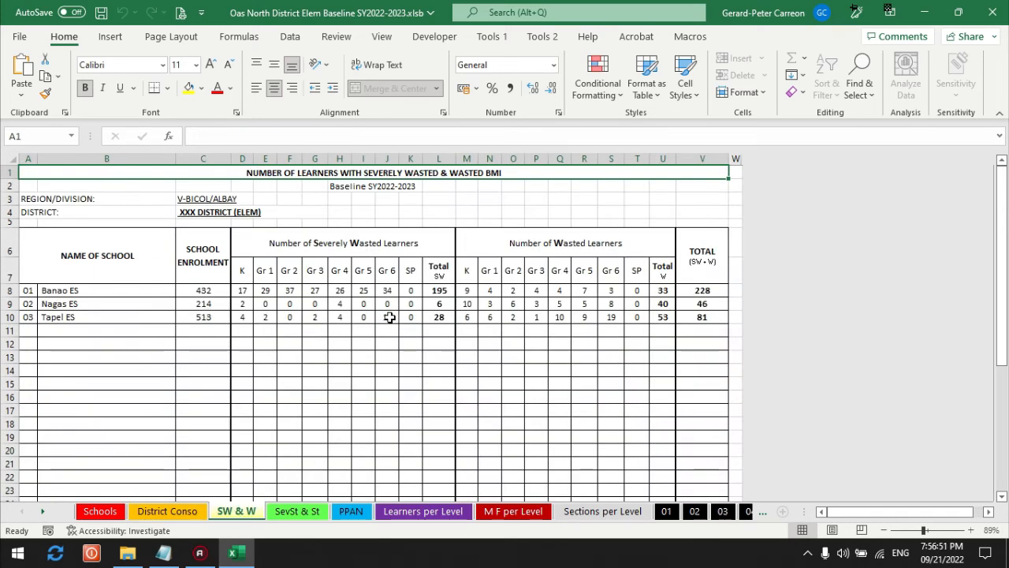
pyautogui.click(298, 514)
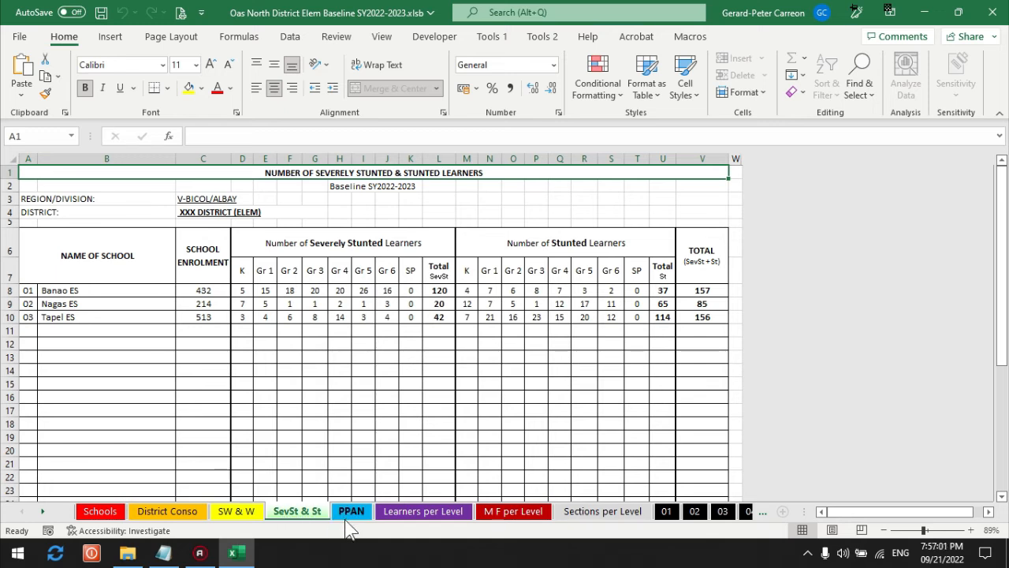
pyautogui.click(413, 514)
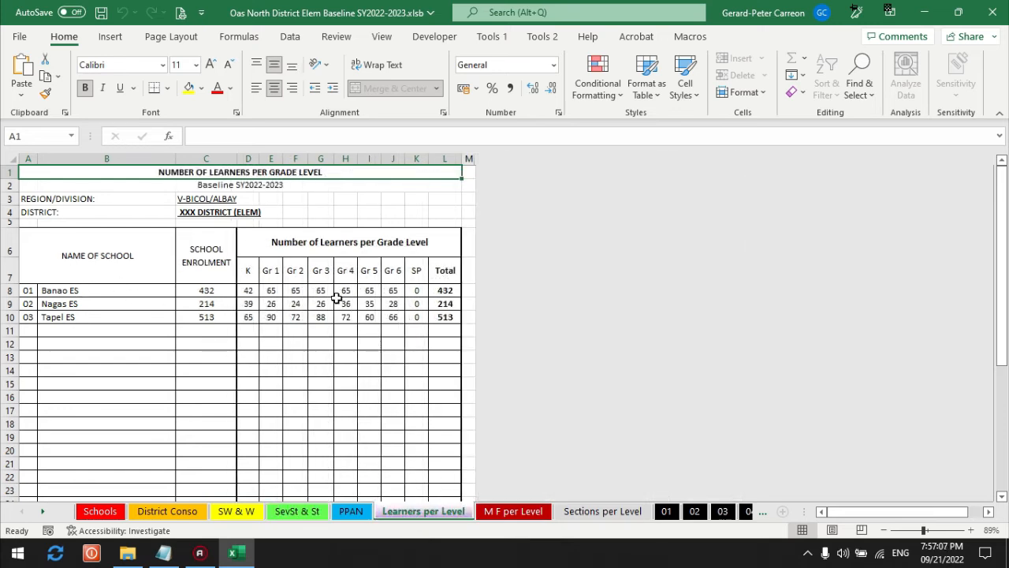
pyautogui.click(512, 512)
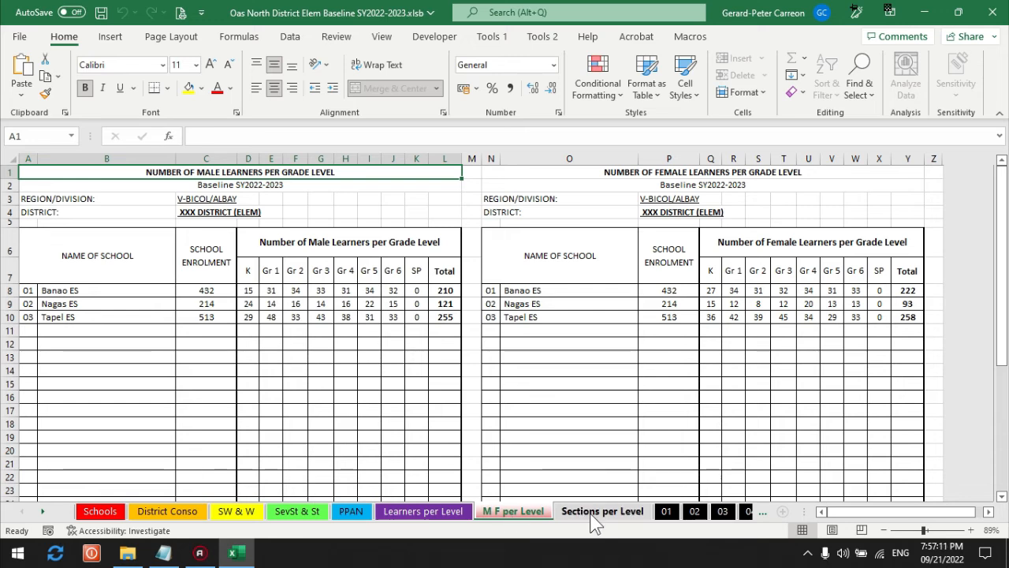
pyautogui.click(599, 511)
# Compare the per-school figures across the Learners per Level, M F per Level and Sections per Level sheets.
pyautogui.click(521, 513)
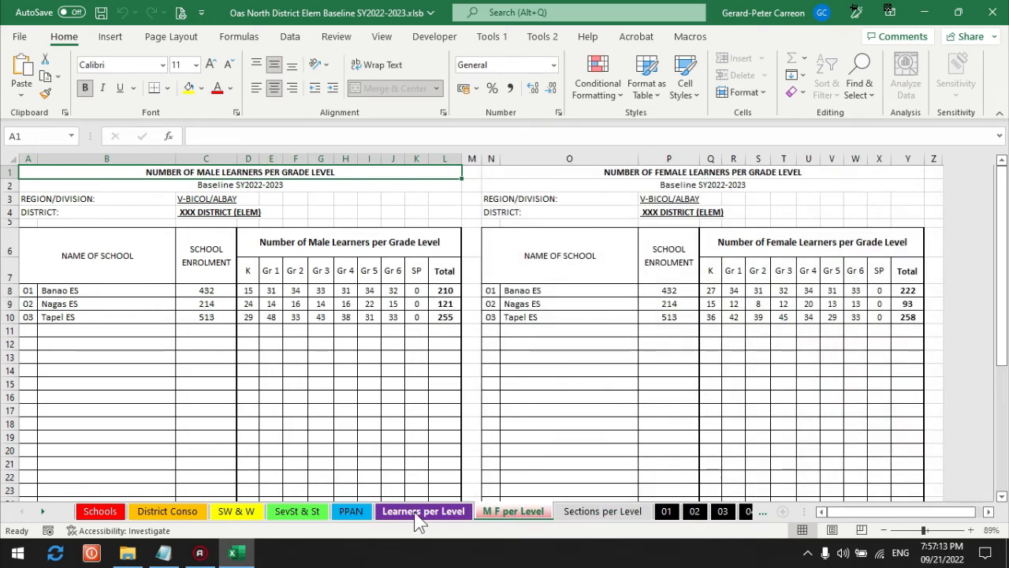
pyautogui.click(422, 511)
pyautogui.click(516, 511)
pyautogui.click(564, 514)
pyautogui.click(517, 511)
pyautogui.click(430, 510)
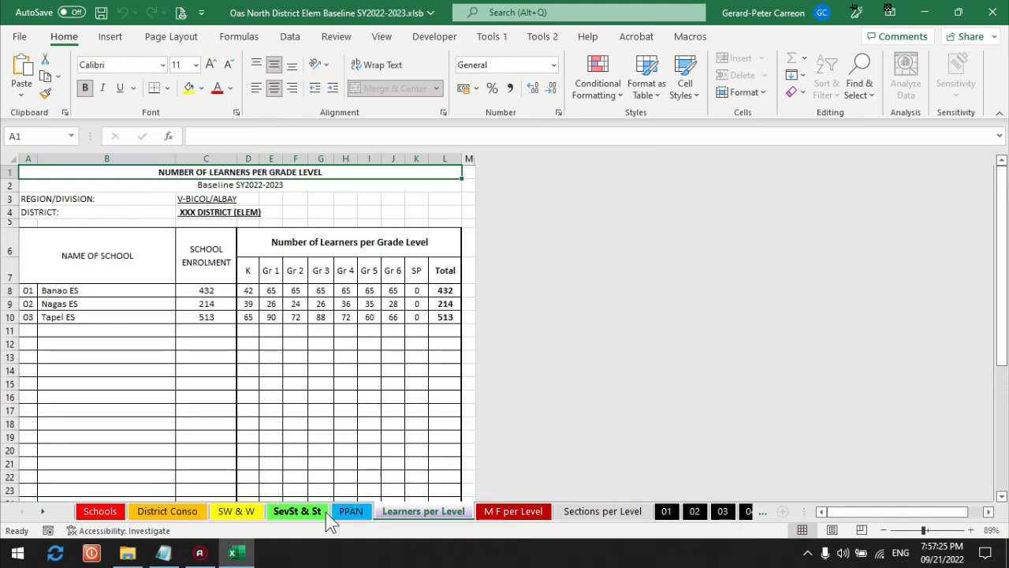
# Examine the consolidated BMI and height-for-age figures for all grade levels on the District Conso sheet.
pyautogui.click(188, 513)
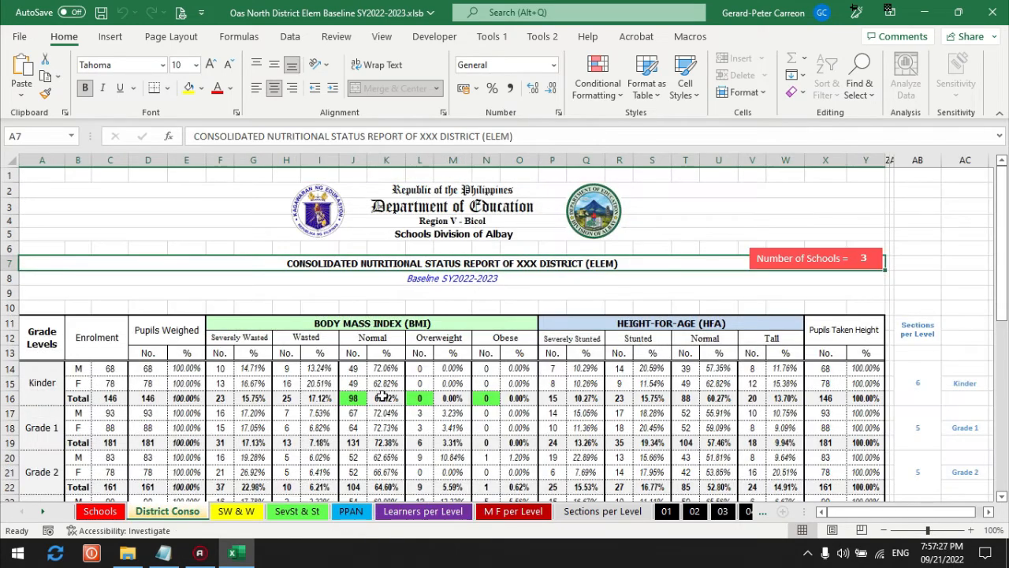
pyautogui.scroll(-6, 412, 403)
pyautogui.scroll(6, 412, 402)
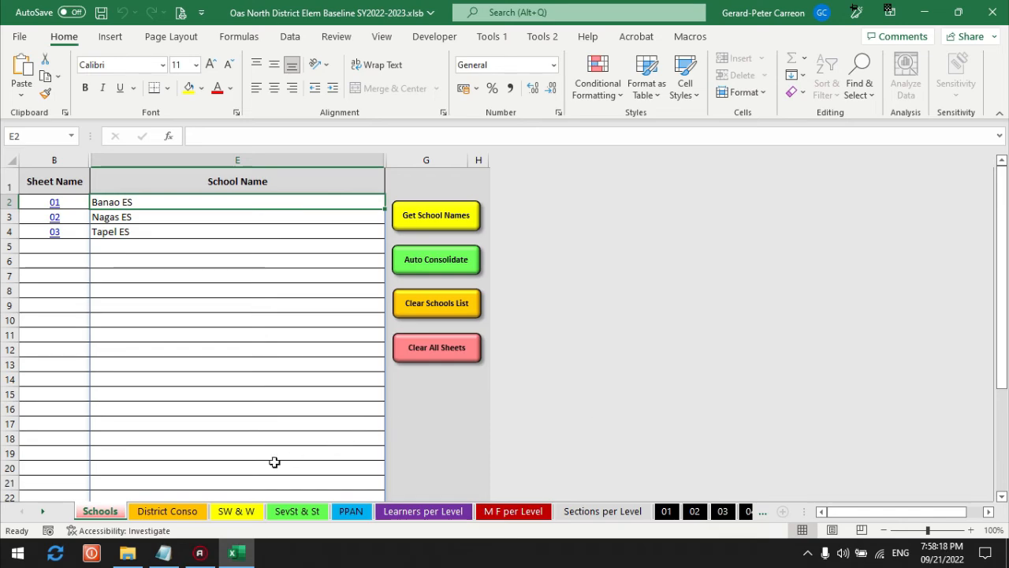
# Replace XXX with OAS NORTH in the report title on the District Conso sheet.
pyautogui.click(192, 512)
pyautogui.scroll(-4, 683, 365)
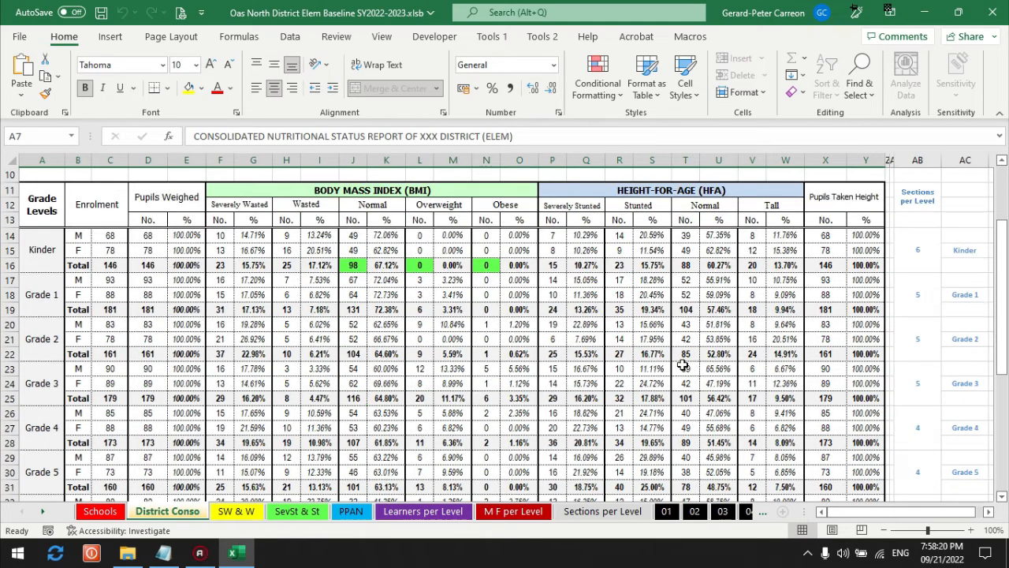
pyautogui.scroll(3, 632, 391)
pyautogui.scroll(2, 632, 391)
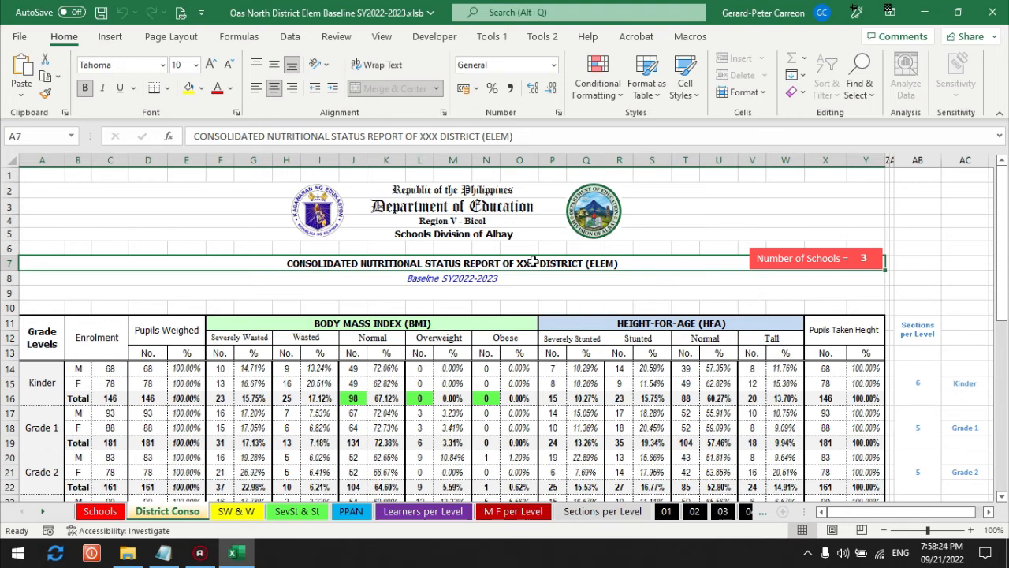
pyautogui.doubleClick(426, 135)
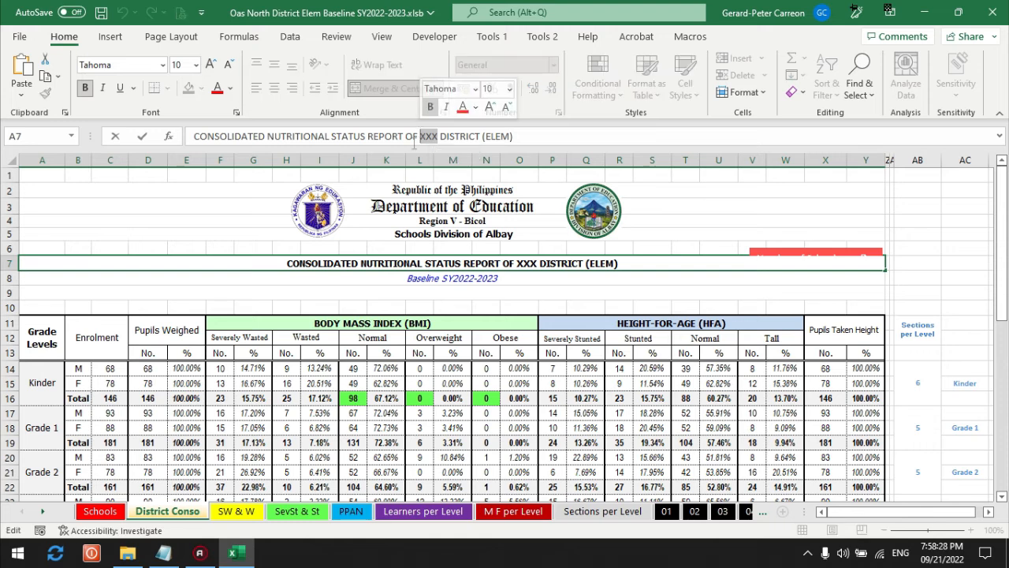
pyautogui.write('OAS NORTH')
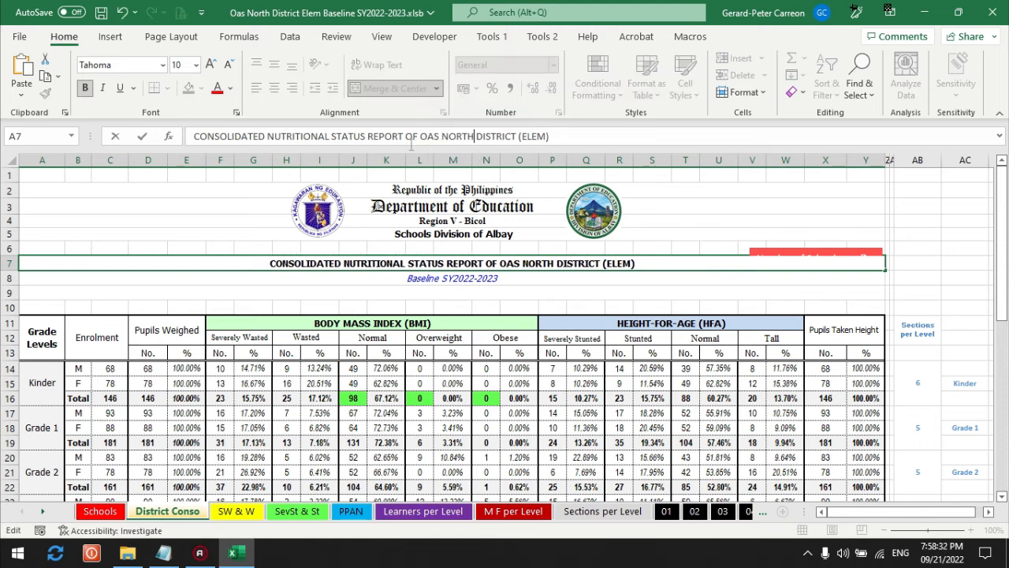
pyautogui.click(426, 280)
# Review the retitled district report from its heading down to the grand totals.
pyautogui.scroll(-6, 381, 348)
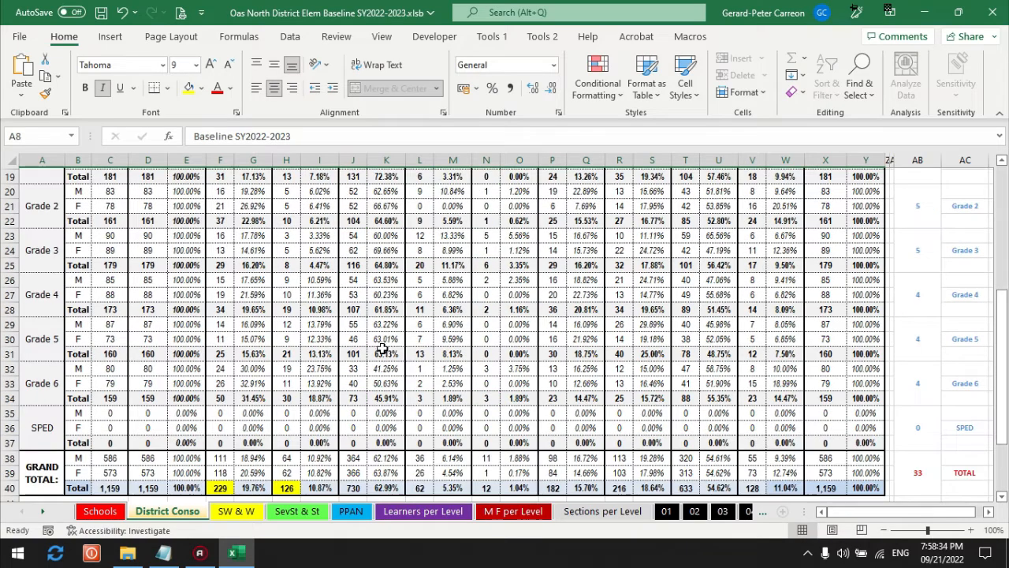
pyautogui.scroll(-2, 382, 348)
pyautogui.scroll(4, 309, 365)
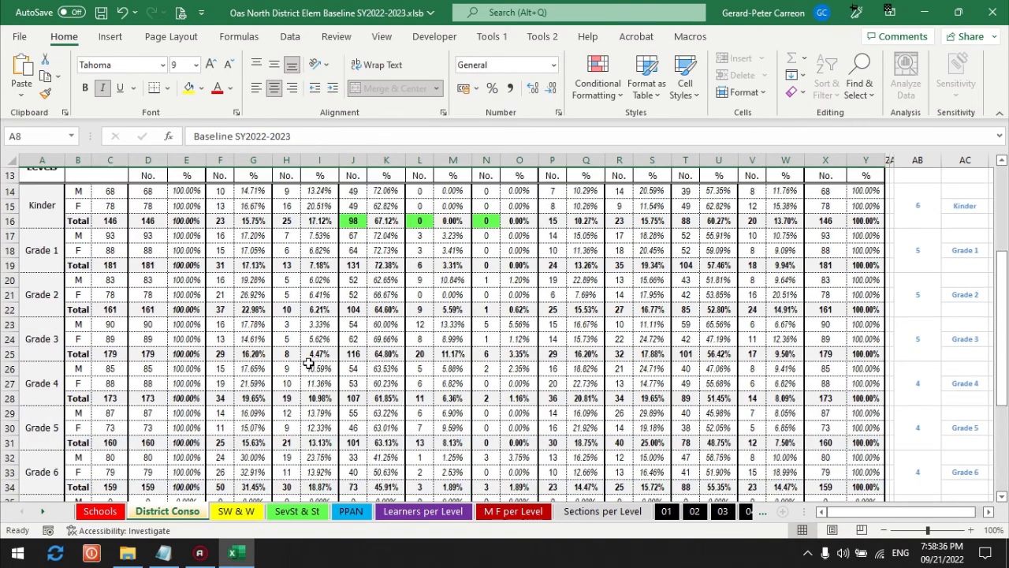
pyautogui.scroll(4, 309, 364)
pyautogui.click(338, 262)
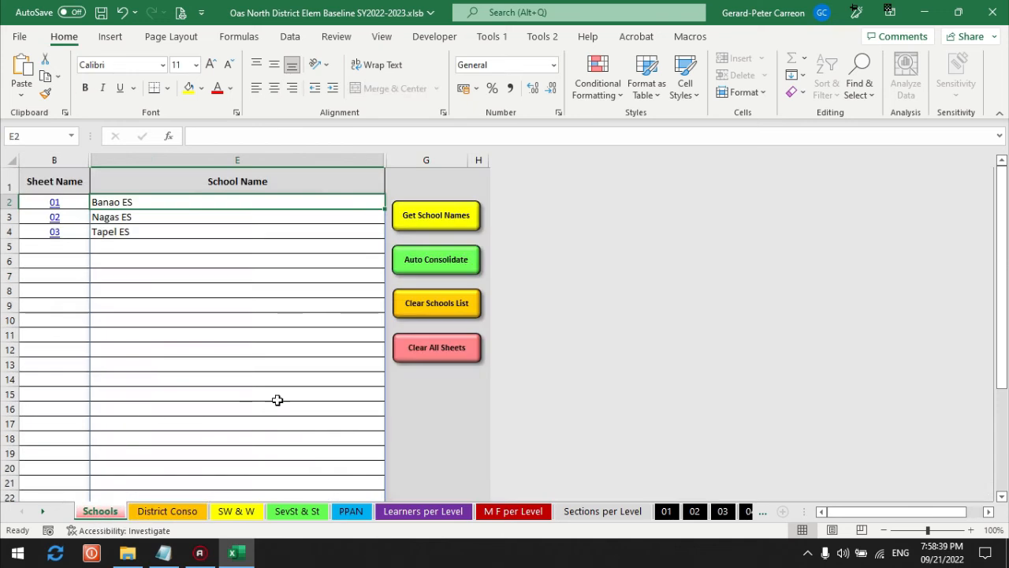
# Return to the Schools sheet, then save and close the district workbook.
pyautogui.click(101, 511)
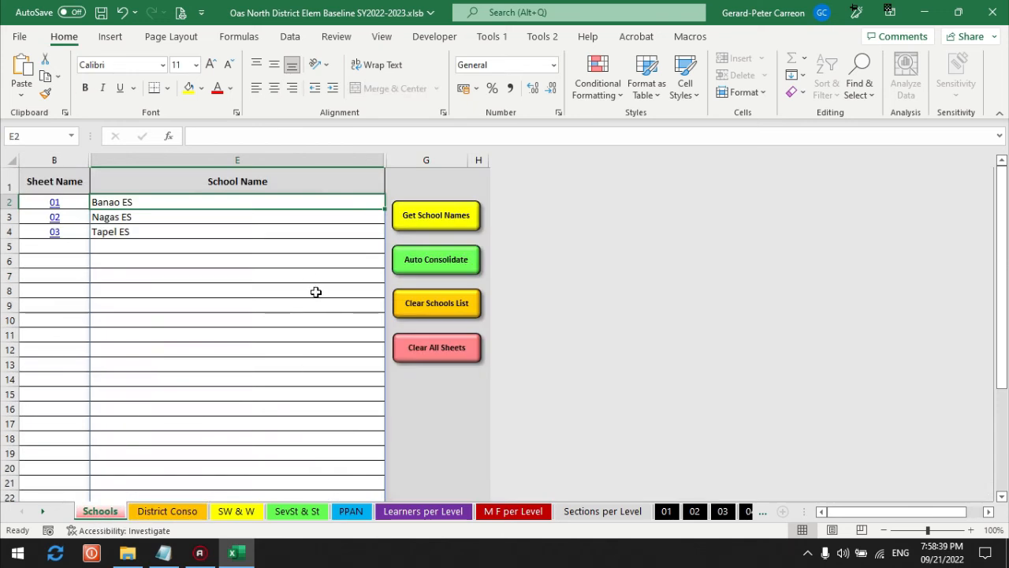
pyautogui.click(101, 12)
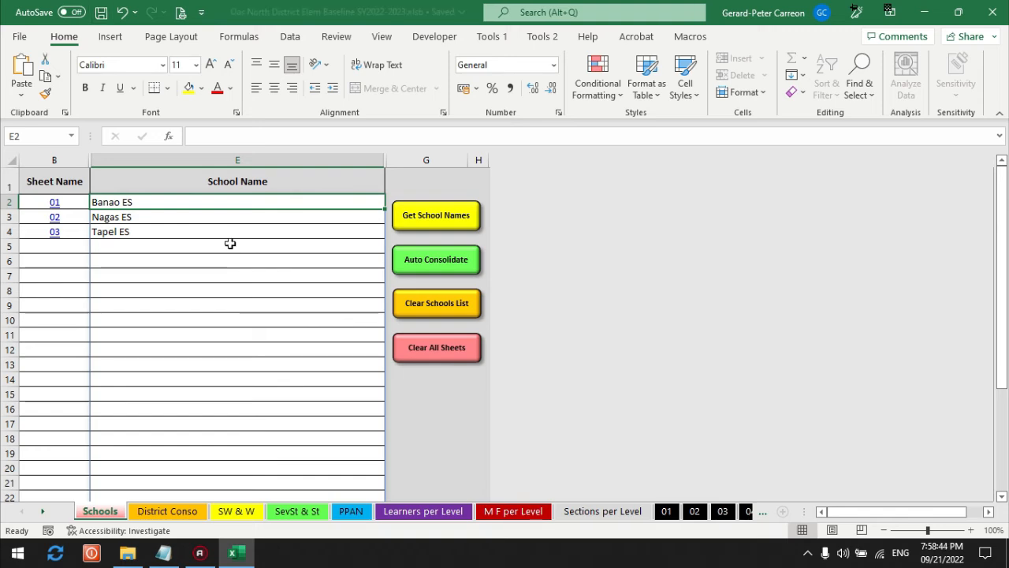
pyautogui.click(992, 12)
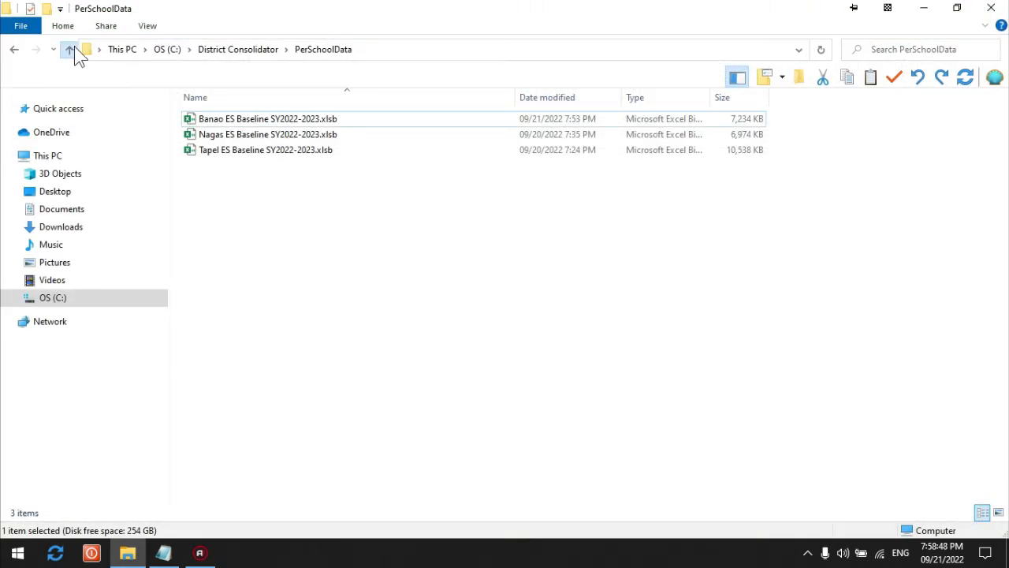
# Go up to the District Consolidator folder in File Explorer and reopen Oas North District Elem Baseline SY2022-2023.xlsb.
pyautogui.click(69, 49)
pyautogui.click(320, 137)
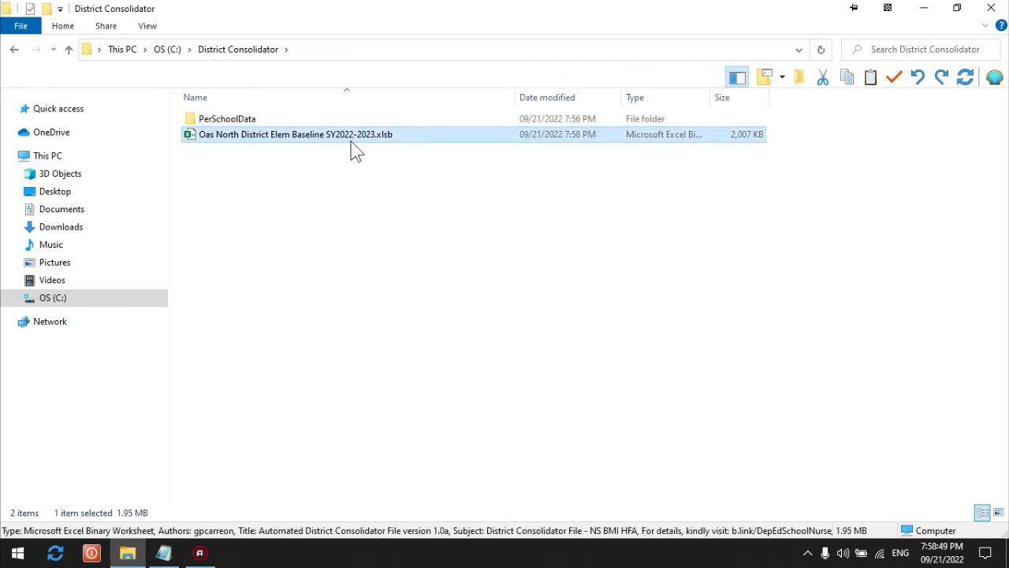
pyautogui.click(398, 136)
pyautogui.click(430, 136)
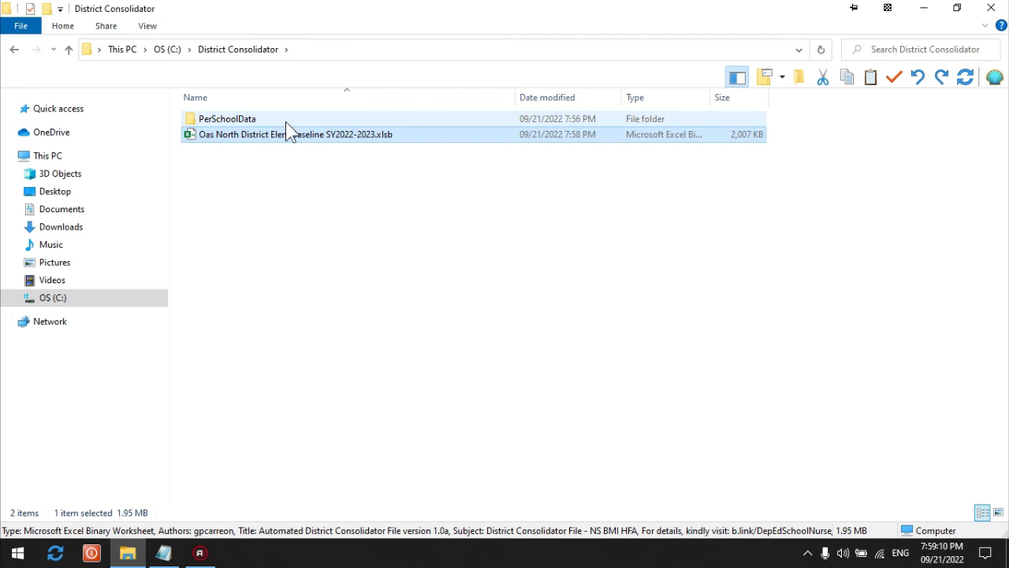
pyautogui.click(378, 170)
pyautogui.click(392, 140)
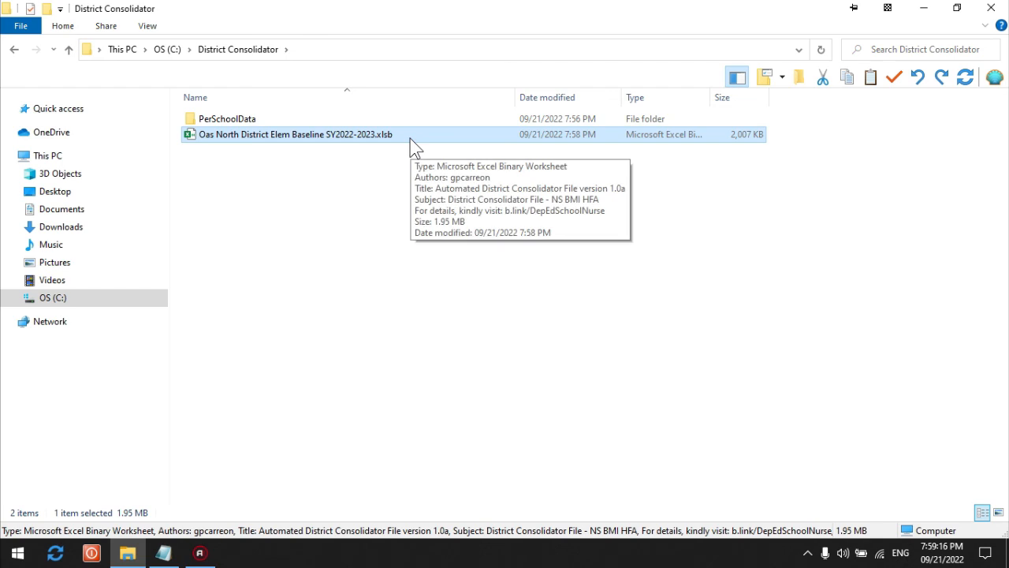
pyautogui.click(412, 194)
pyautogui.click(404, 142)
pyautogui.doubleClick(404, 142)
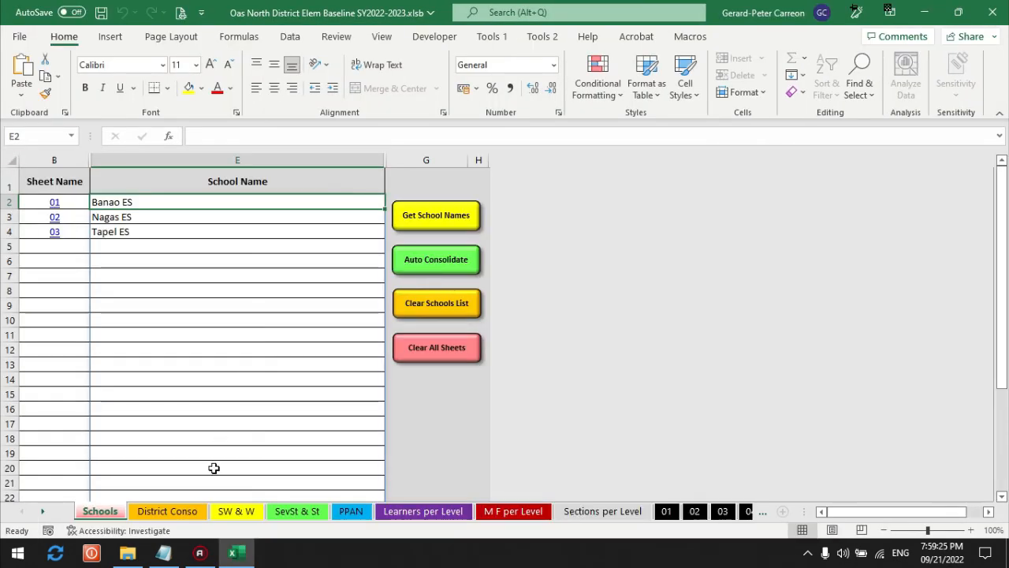
# Check the District Conso report down to its signatories, and save and close the district workbook.
pyautogui.click(167, 511)
pyautogui.scroll(-5, 450, 412)
pyautogui.scroll(-3, 449, 413)
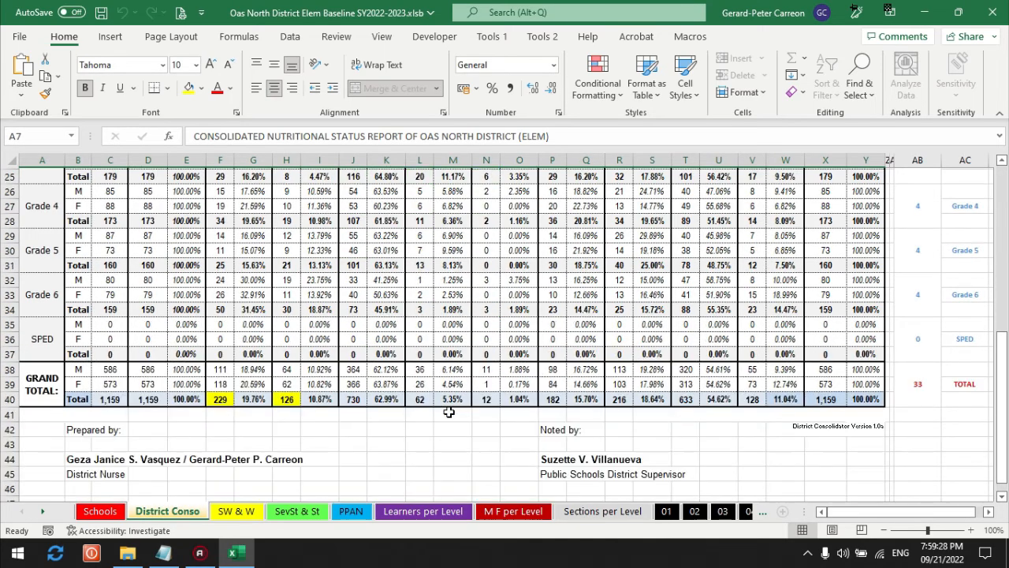
pyautogui.scroll(8, 448, 412)
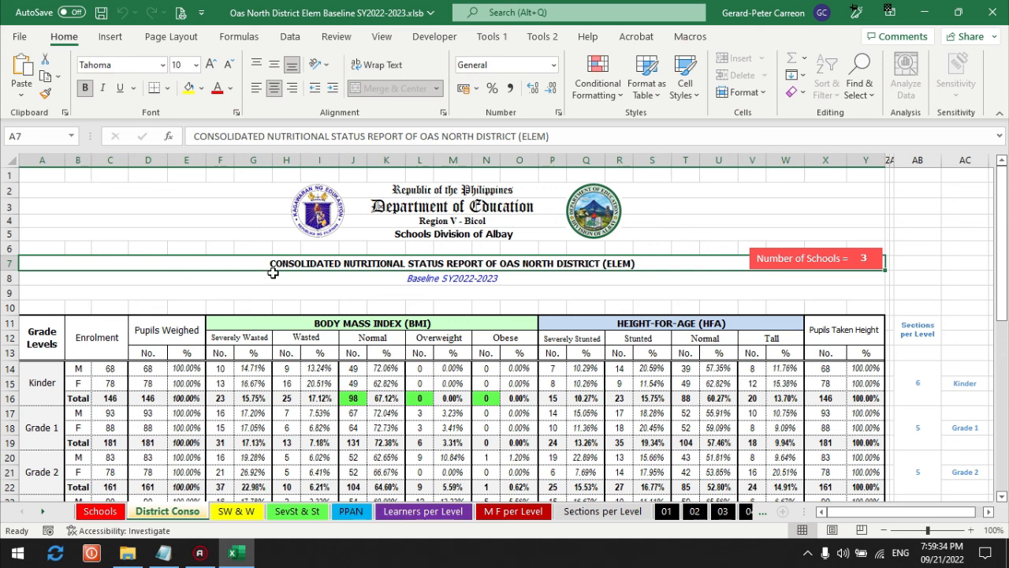
pyautogui.click(100, 12)
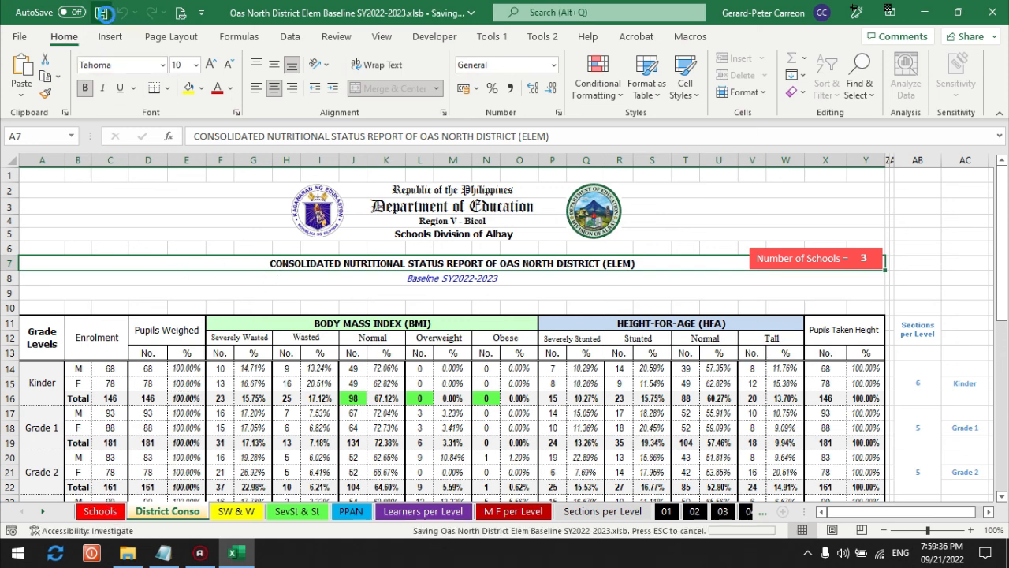
pyautogui.click(1003, 18)
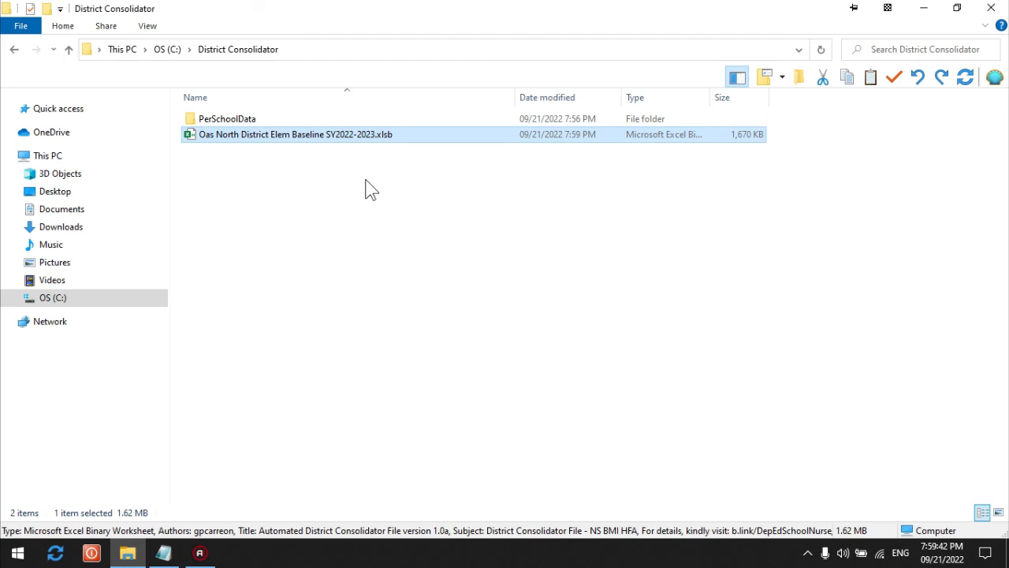